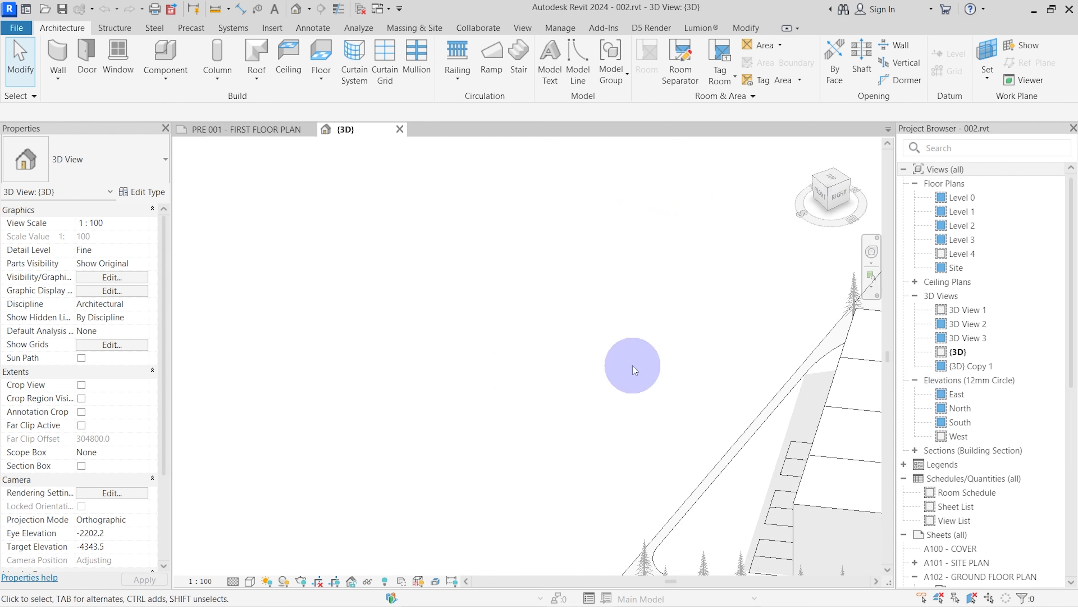
Examine the multi-storey building's front facade and ground-floor entrance in the 3D view from a front corner angle
scroll(633, 365, down, 3)
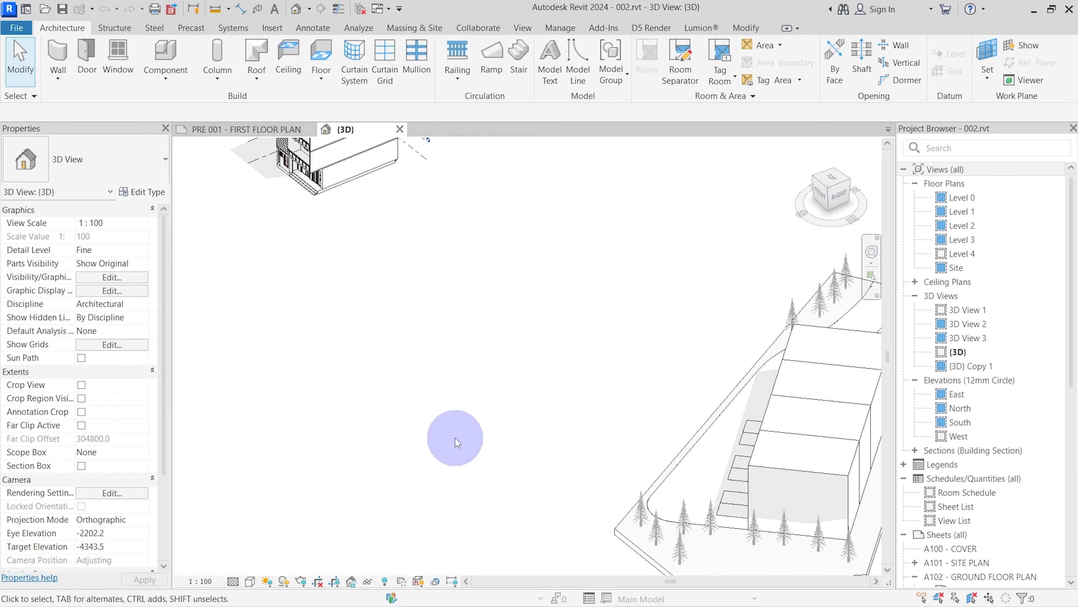
scroll(455, 438, down, 2)
scroll(353, 259, up, 1)
scroll(353, 259, up, 3)
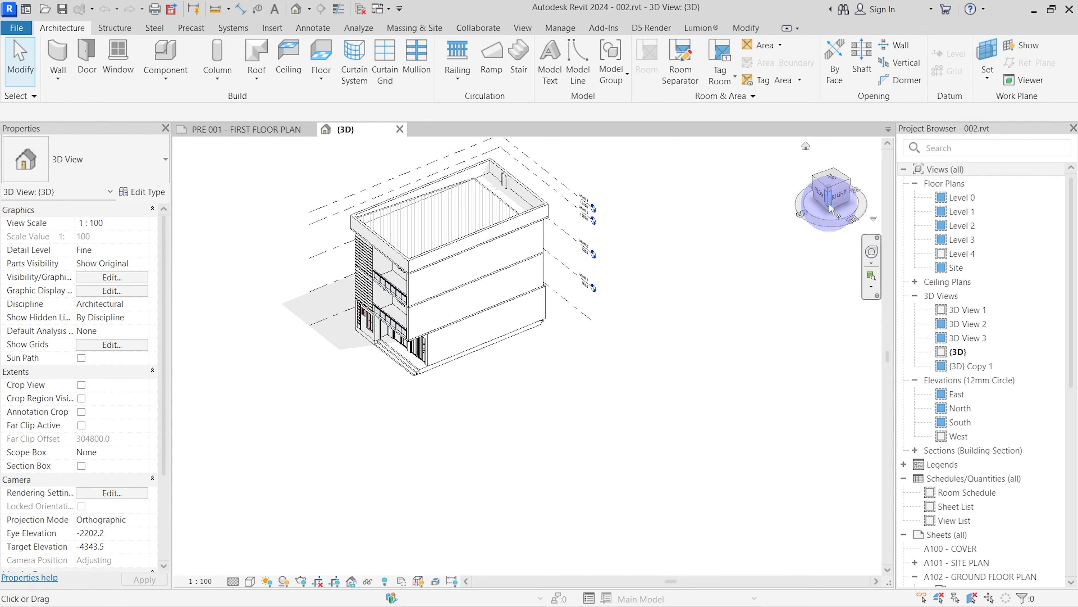
click(846, 187)
drag(847, 184, 886, 174)
scroll(553, 234, down, 1)
scroll(472, 426, up, 5)
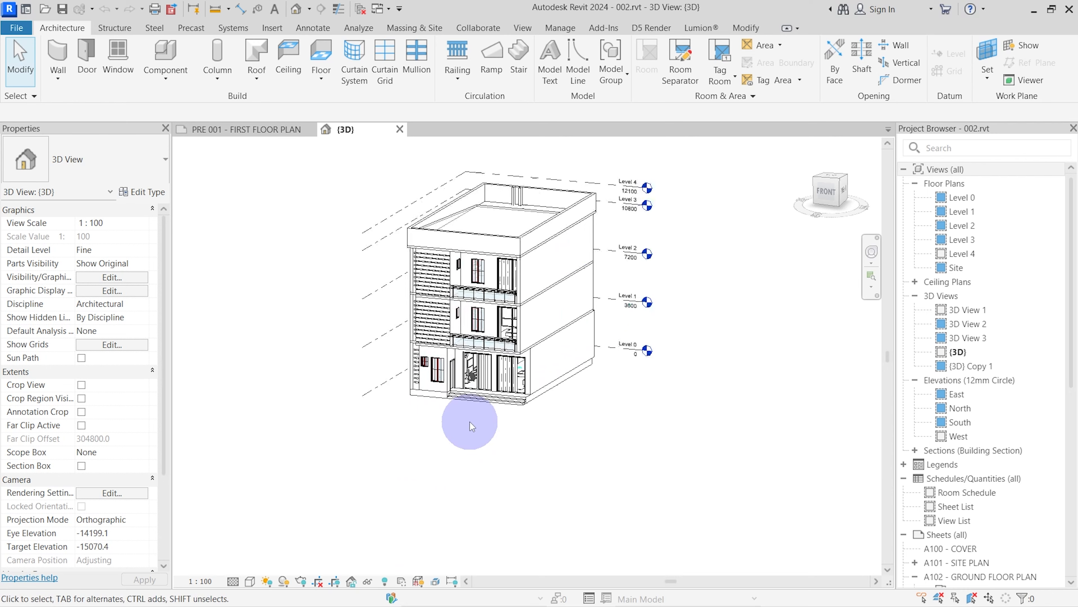
scroll(471, 426, up, 1)
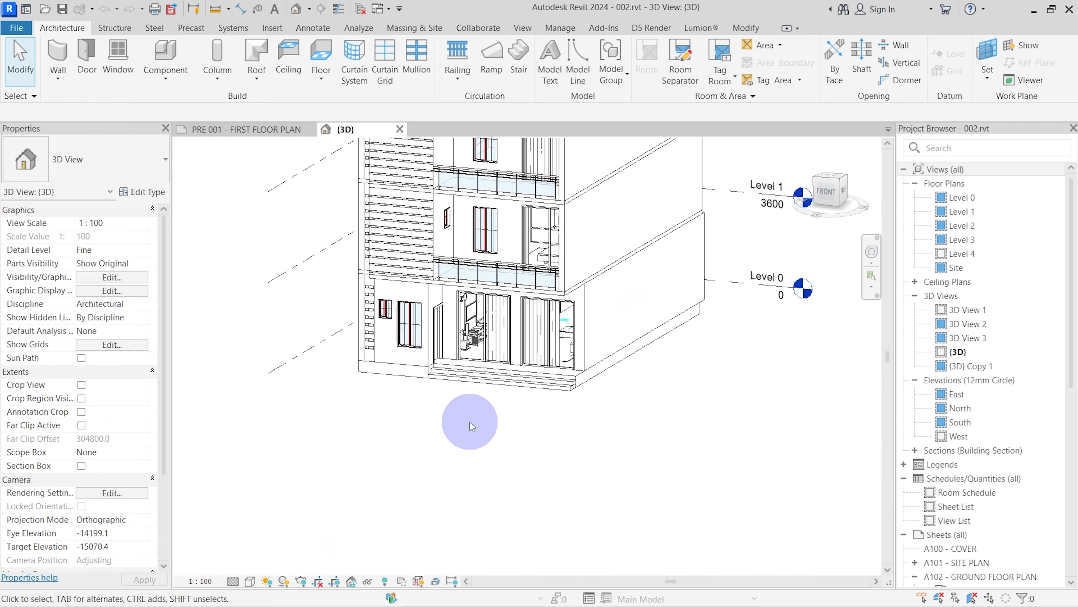
scroll(472, 426, down, 2)
scroll(471, 426, up, 2)
scroll(470, 425, down, 5)
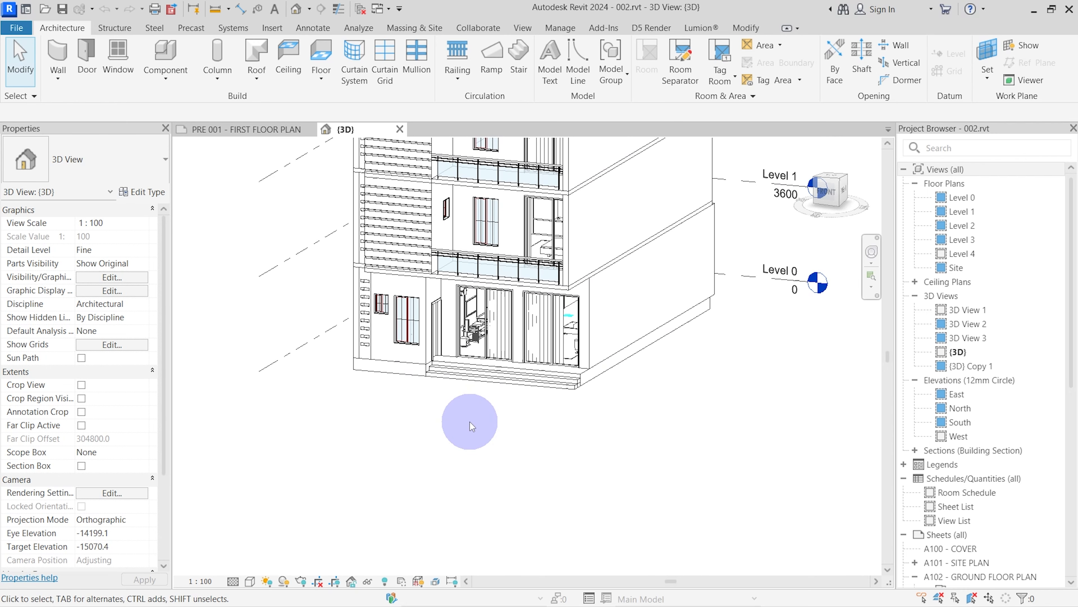
Inspect the elevations of Level 1, Level 2, Level 3 and Level 4 one after another, then deselect
click(394, 397)
click(387, 366)
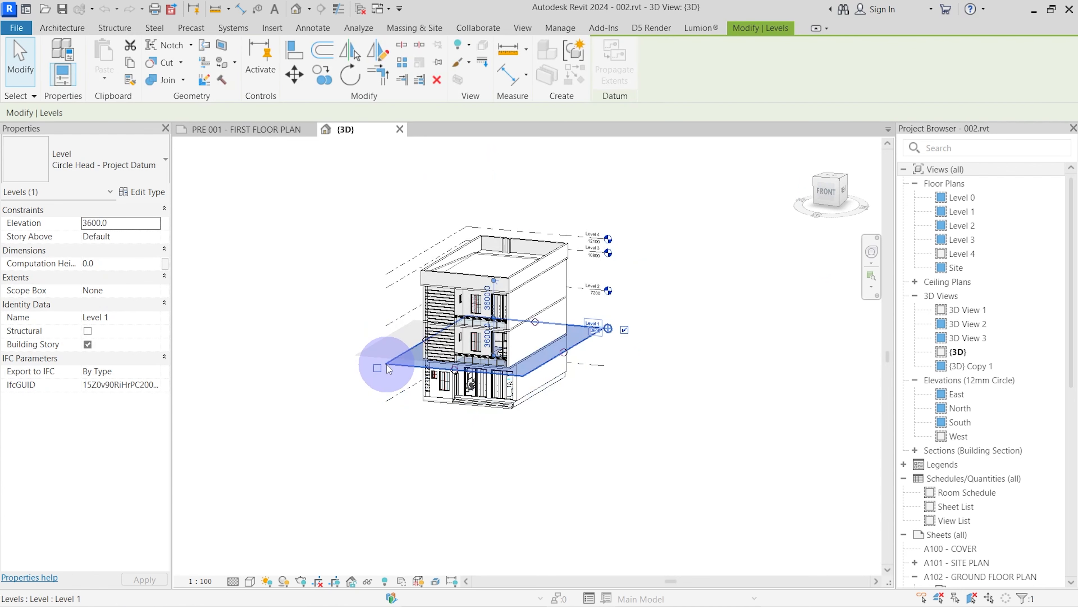
click(392, 324)
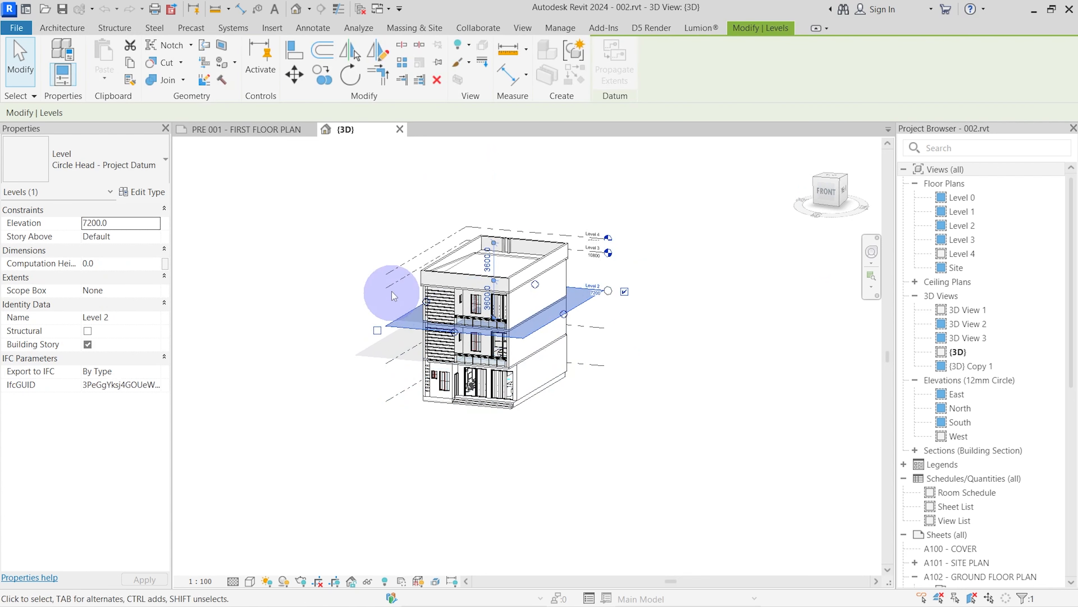
click(391, 262)
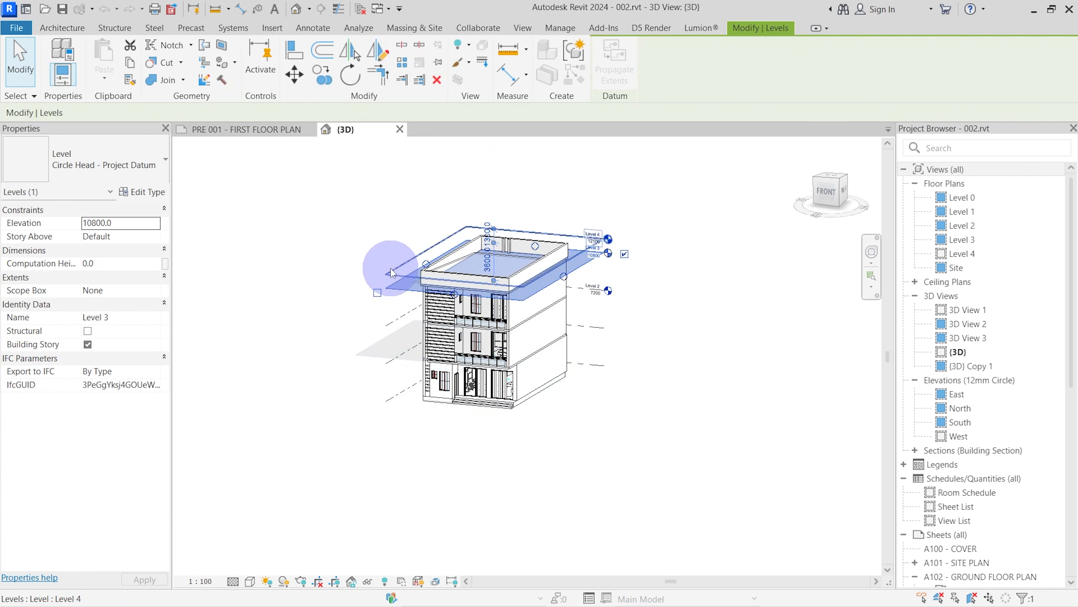
click(384, 260)
scroll(487, 300, up, 2)
scroll(487, 300, up, 2)
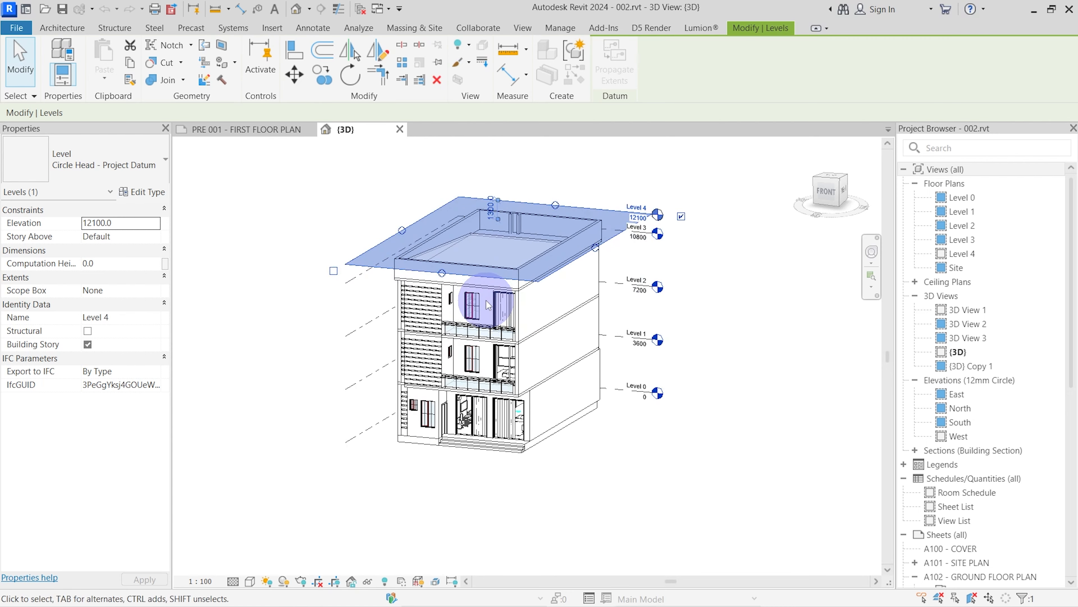
scroll(486, 300, down, 3)
click(402, 158)
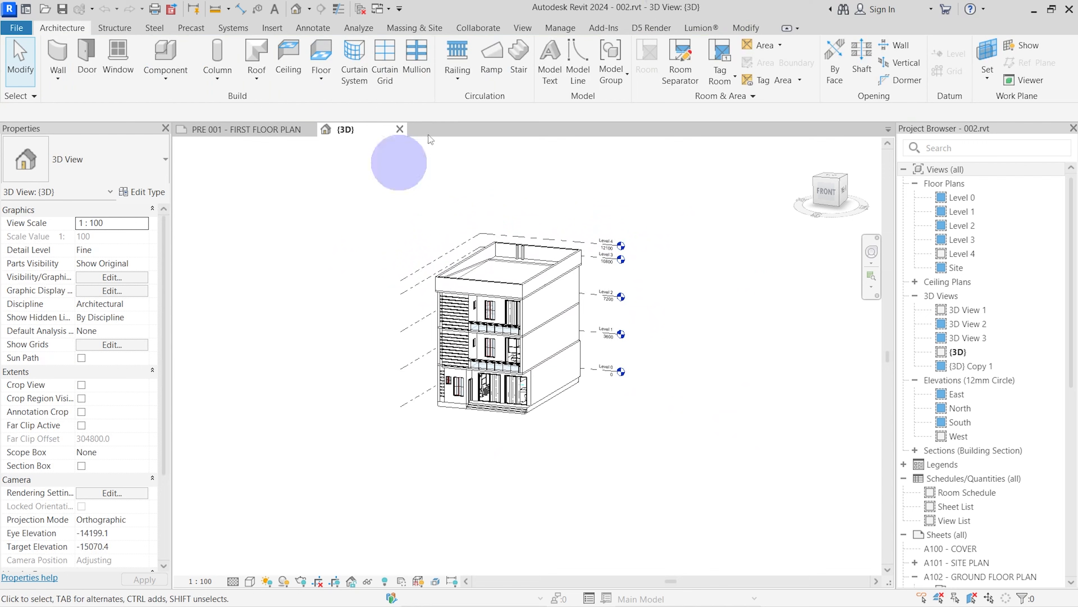
On the Level 0 floor plan, draw detail lines forming a rectangle about 1600 by 14280 mm against the outer wall beside the dining and living rooms
double_click(947, 197)
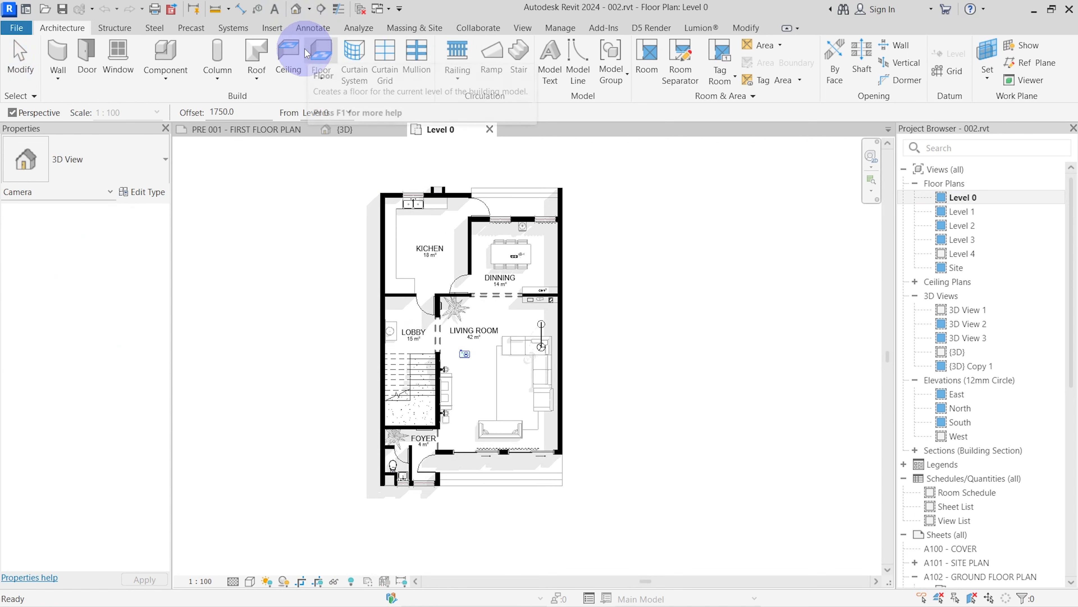
click(27, 63)
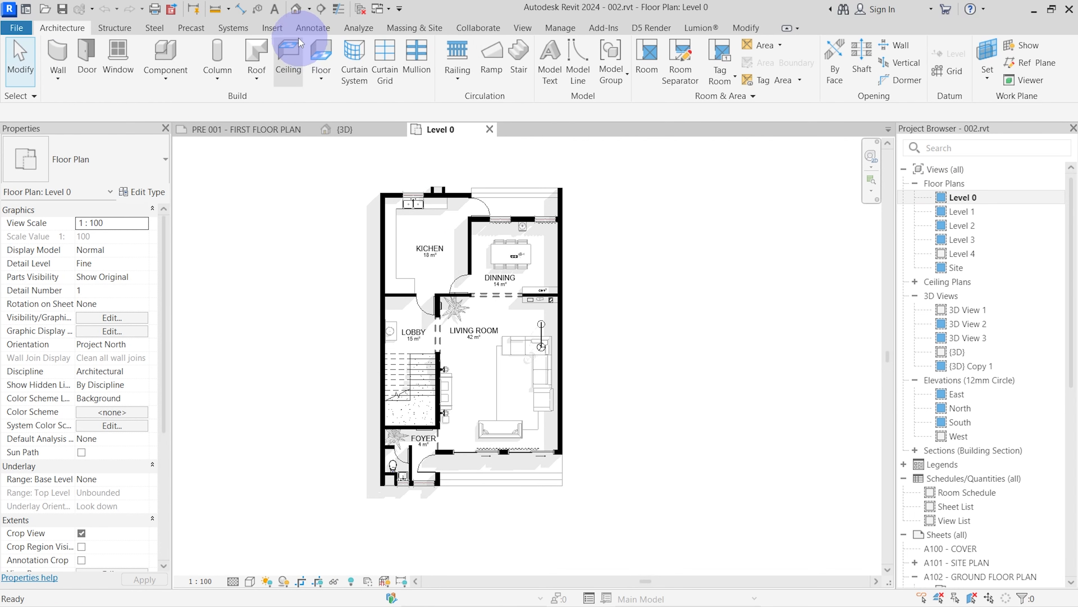
click(315, 28)
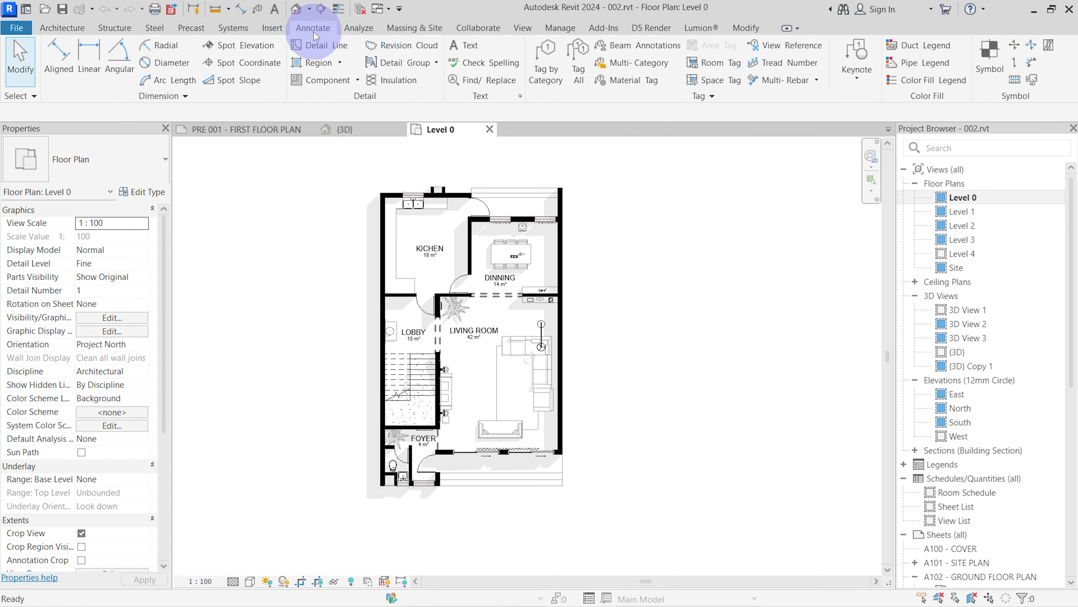
click(333, 51)
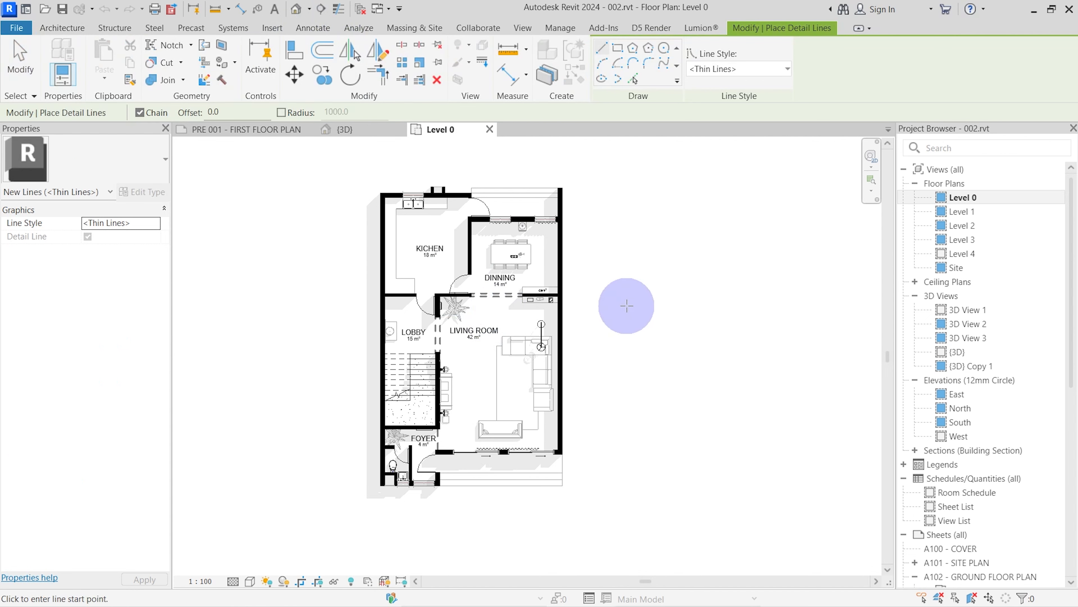
click(564, 187)
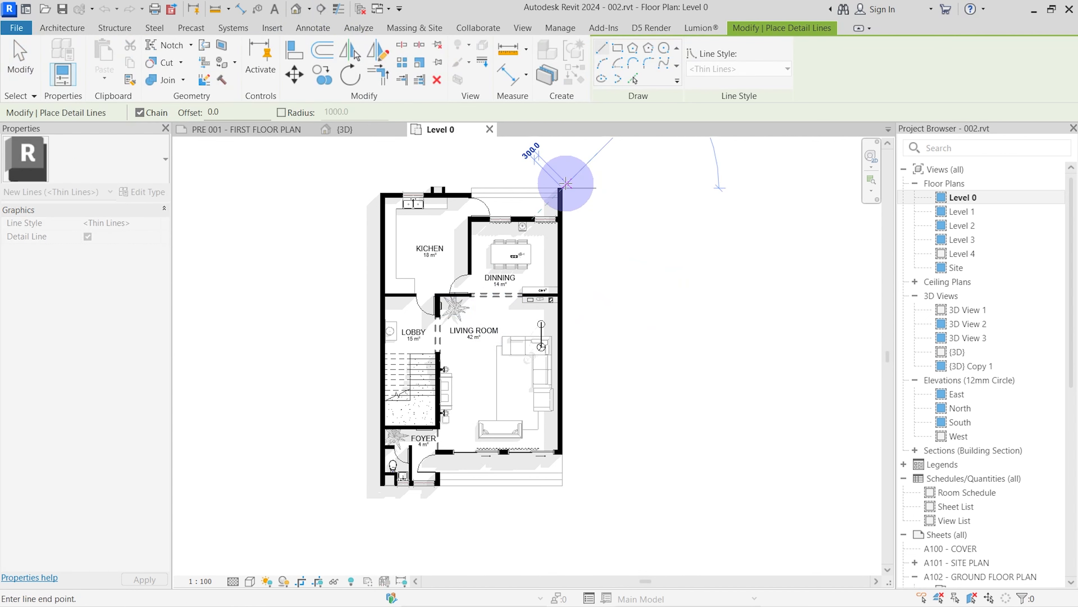
click(596, 187)
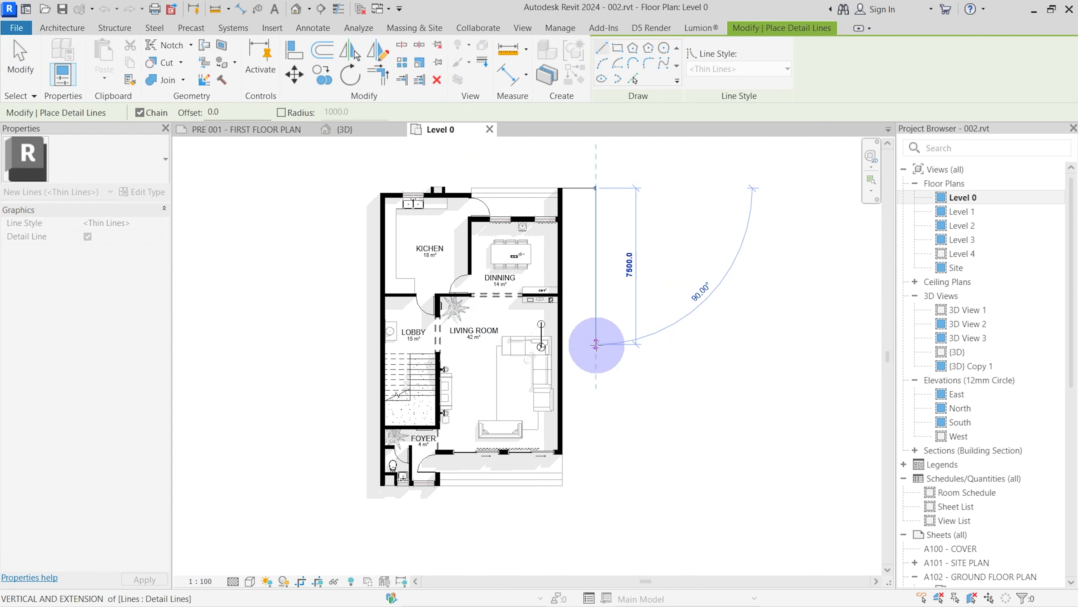
click(597, 485)
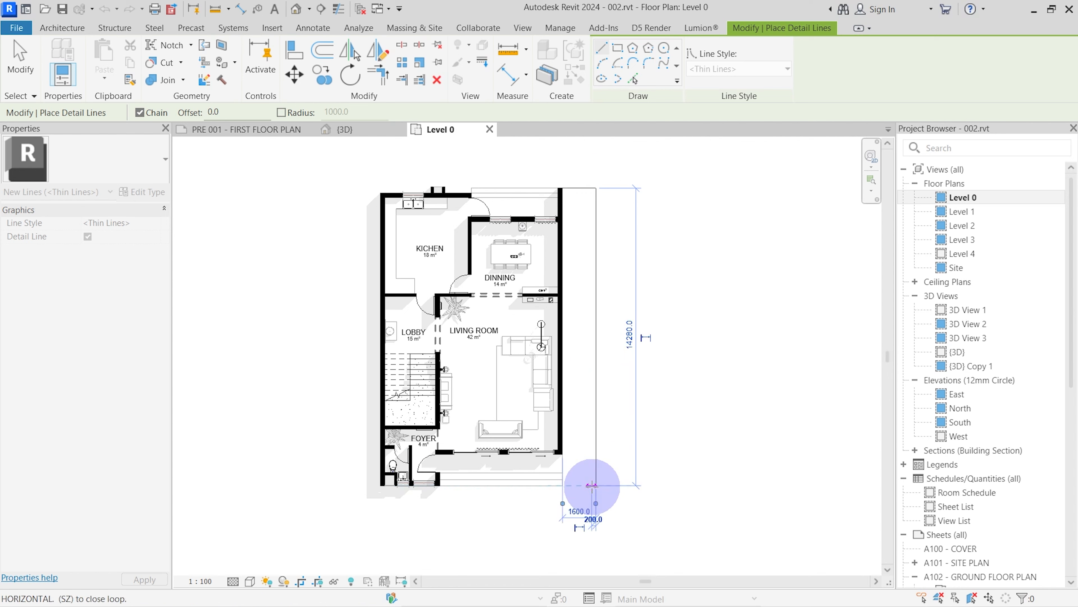
click(565, 488)
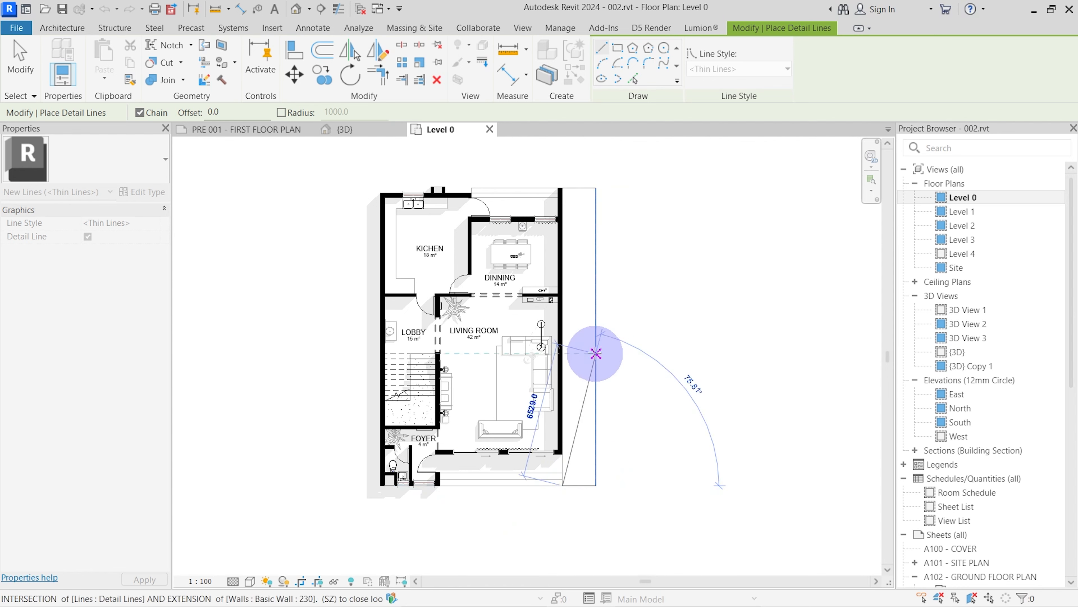
Draw a horizontal detail line from the midpoint of the rectangle's long outer side into the living room
click(595, 336)
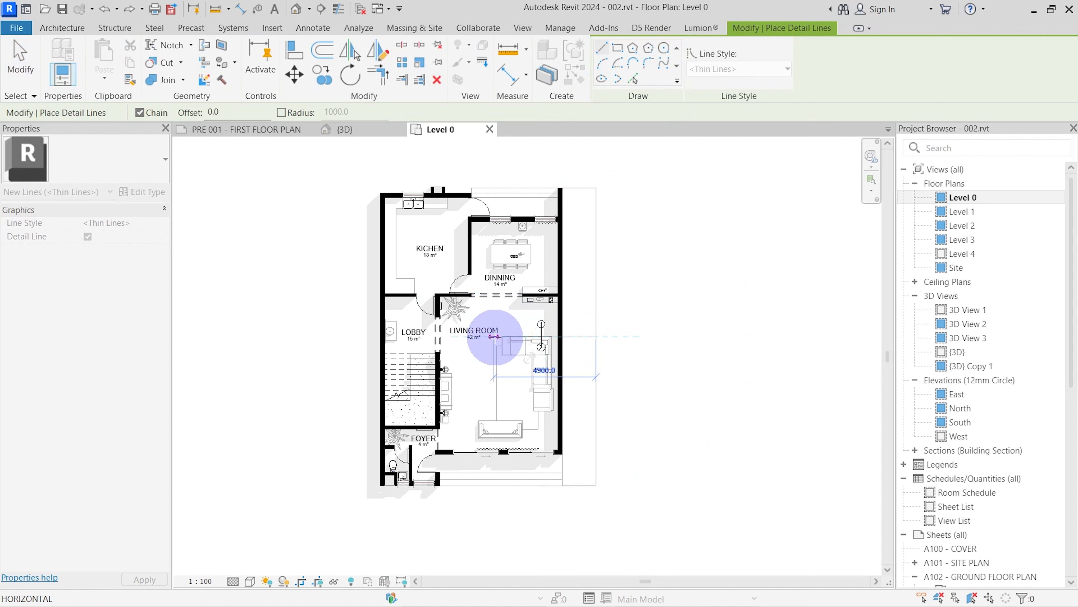
click(460, 341)
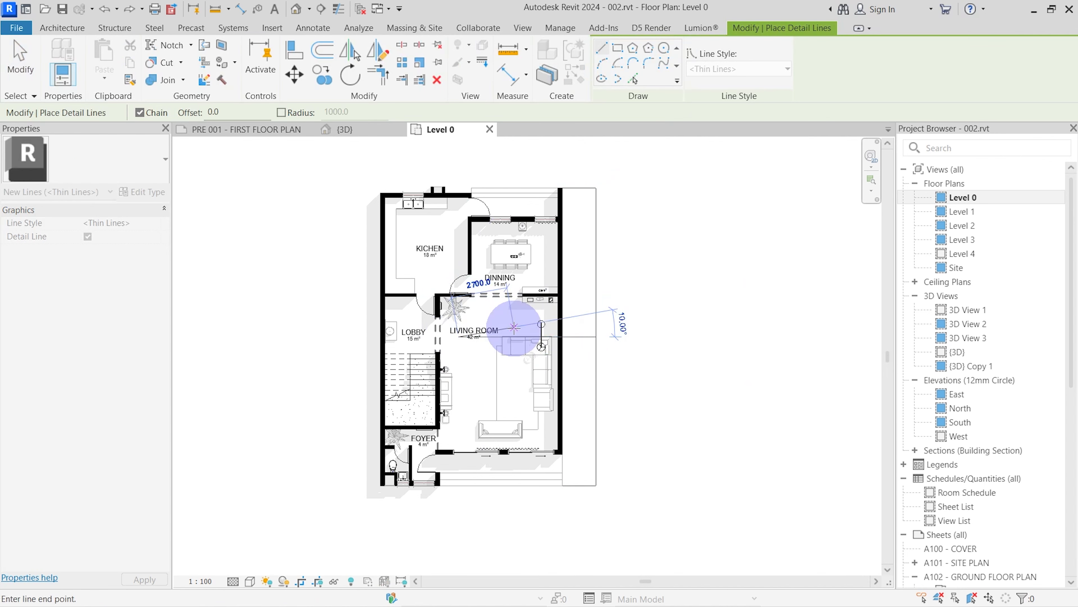
key(Escape)
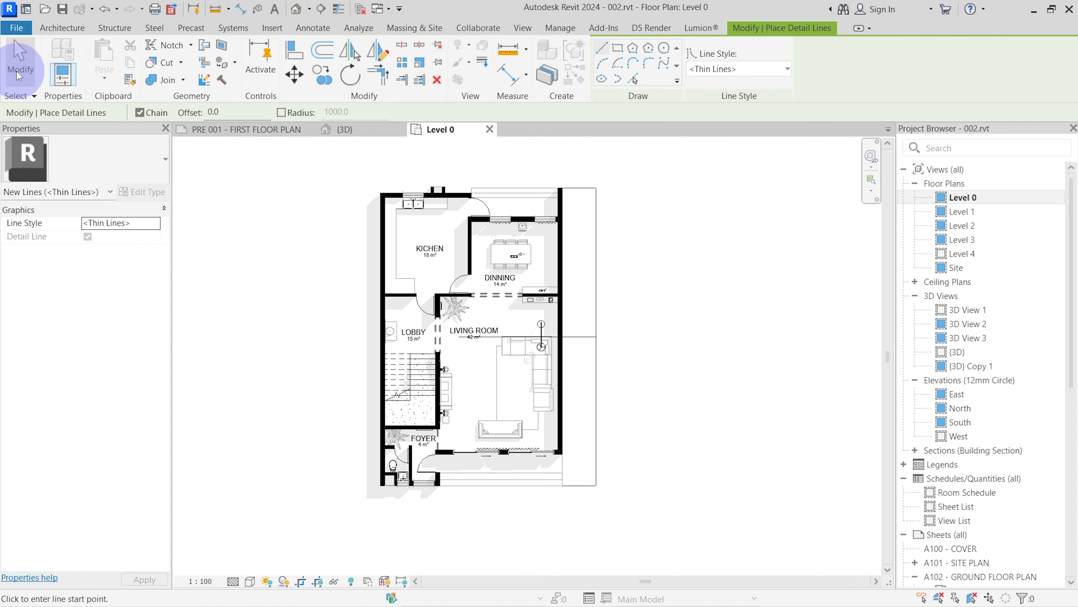
click(20, 59)
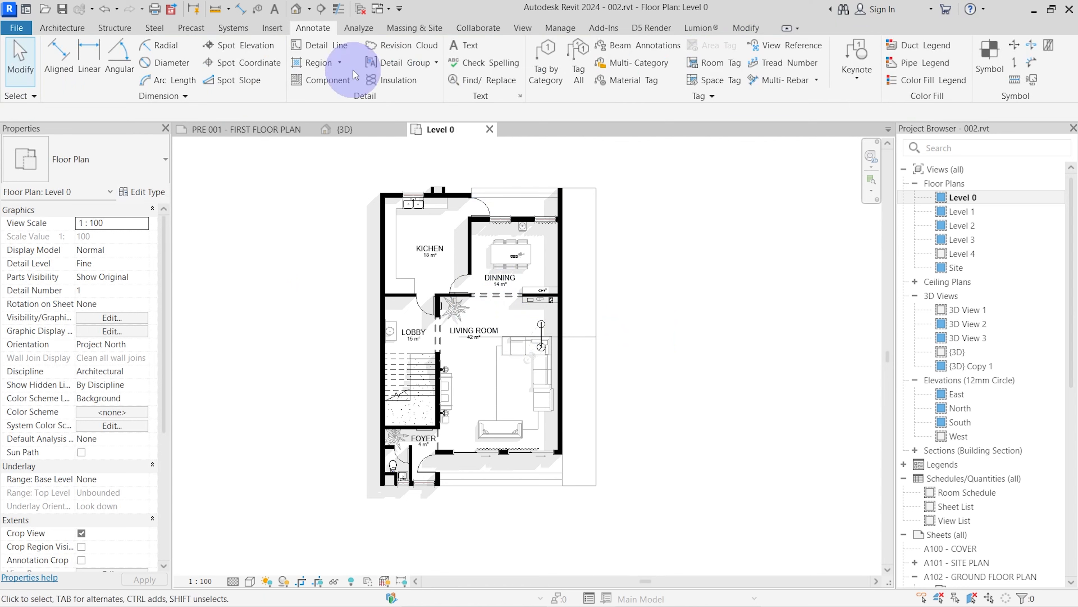
Place a perspective camera outside the living-room side of the building, aimed horizontally across the plan past the opposite wall
click(310, 10)
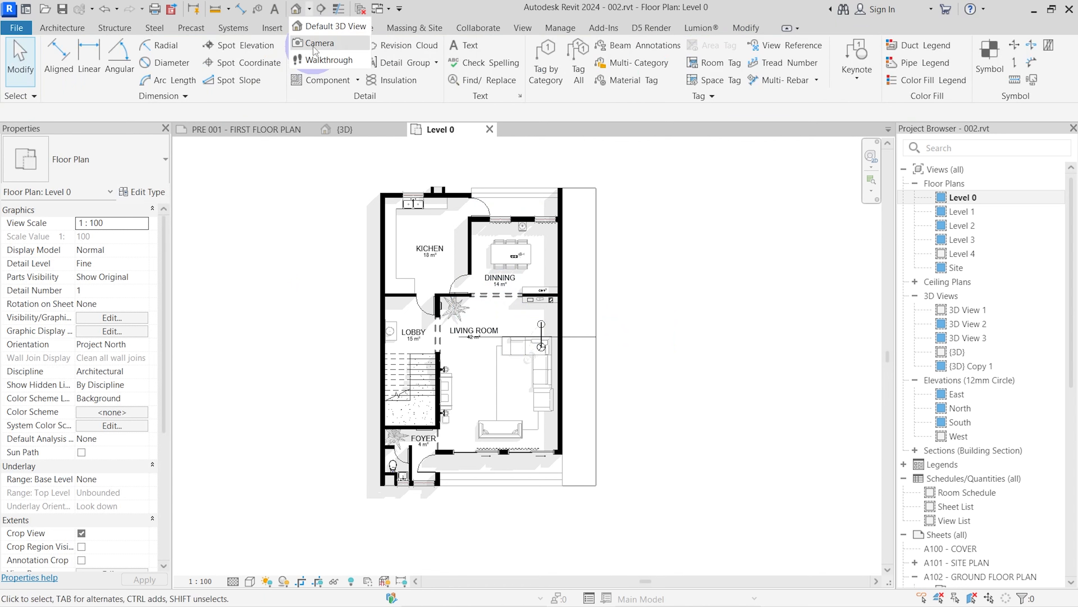
click(316, 43)
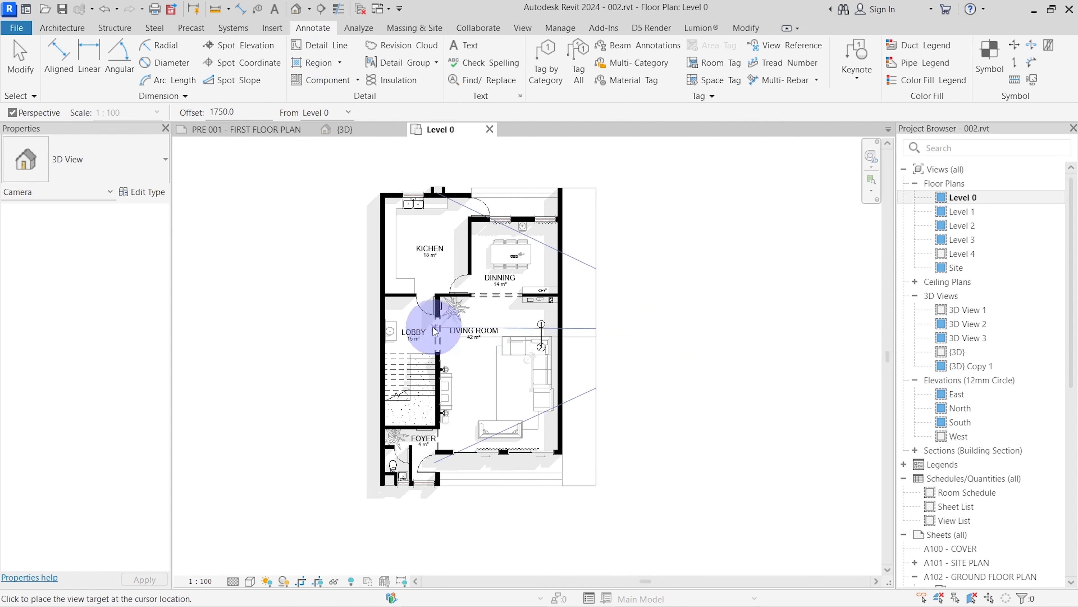
click(370, 328)
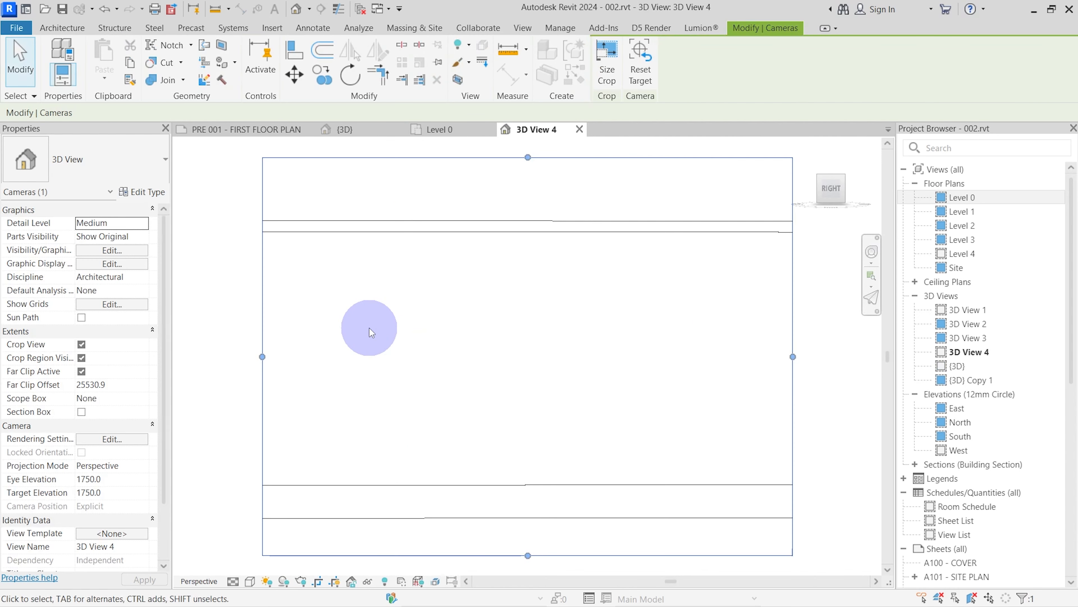
Resize the camera view's crop region on all sides to frame the building's entire side facade with a margin
scroll(369, 332, down, 4)
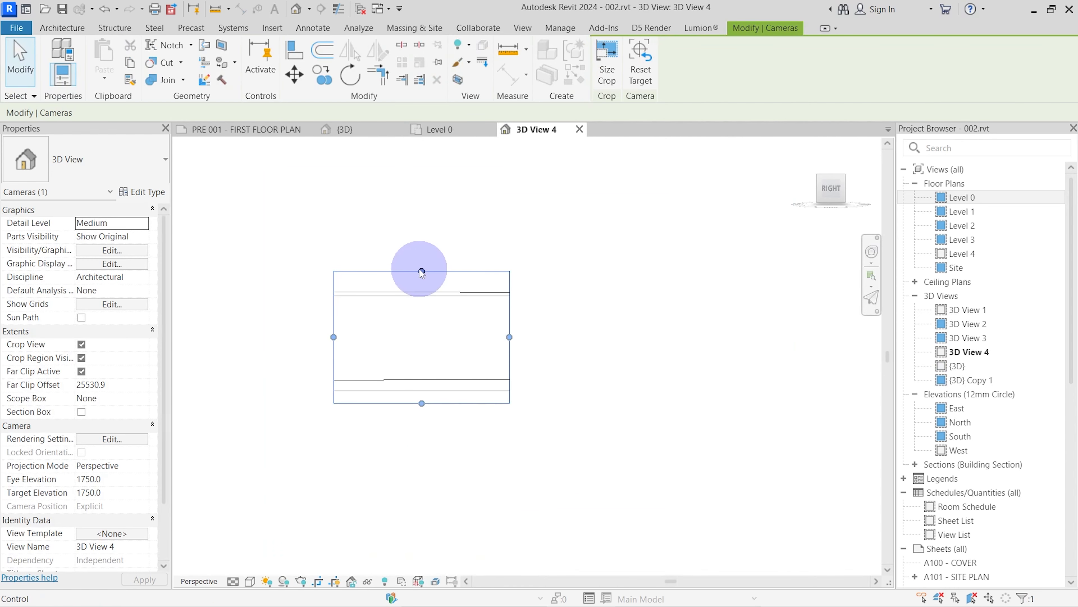
drag(421, 267, 426, 156)
scroll(496, 354, down, 1)
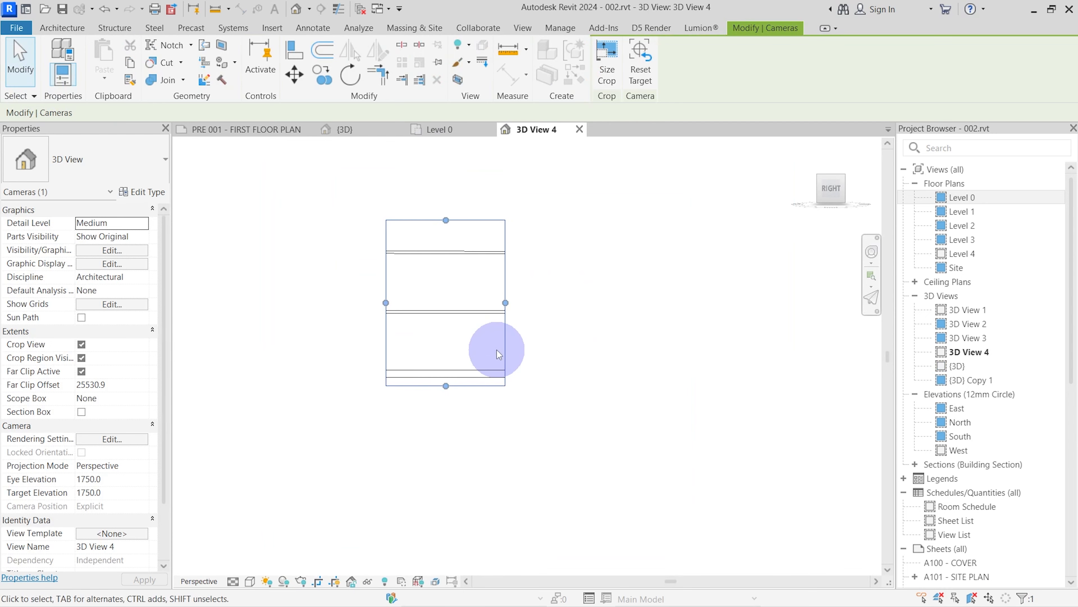
drag(444, 387, 404, 518)
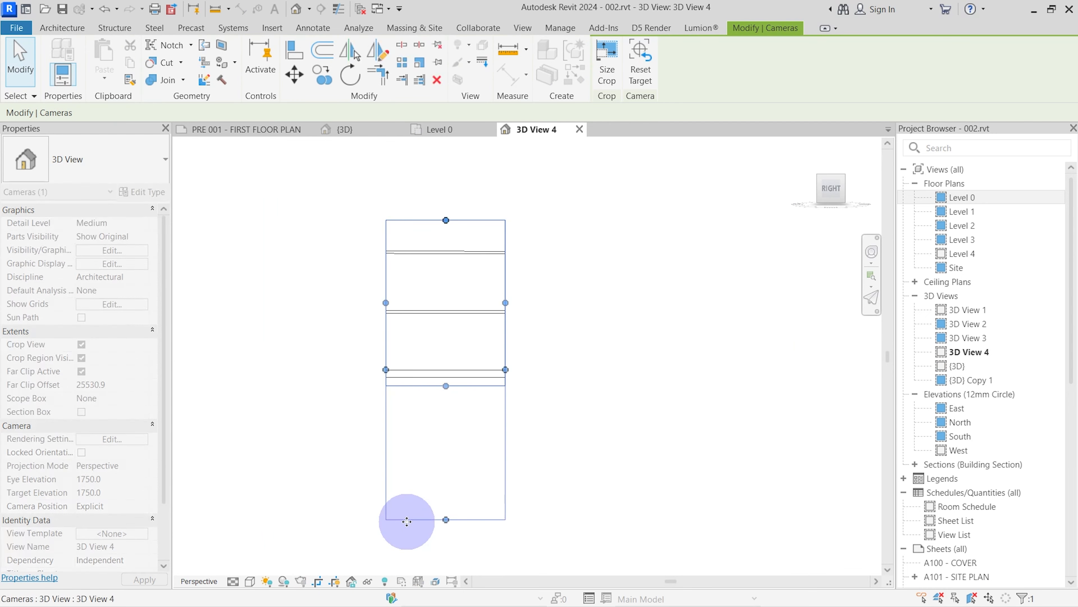
drag(515, 363, 597, 363)
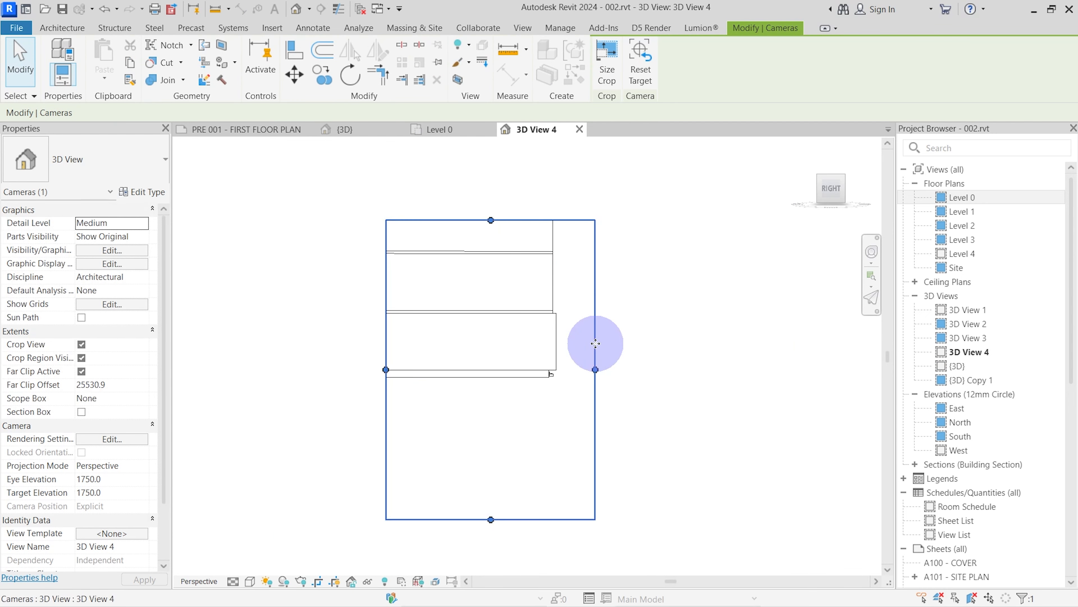
drag(386, 370, 239, 370)
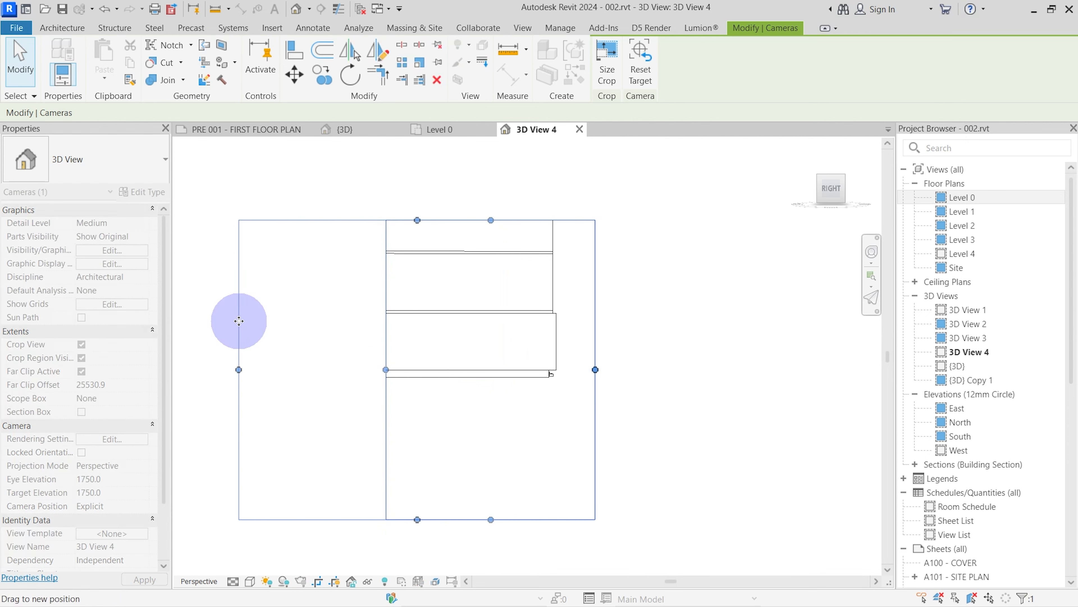
drag(418, 221, 418, 165)
scroll(389, 294, down, 2)
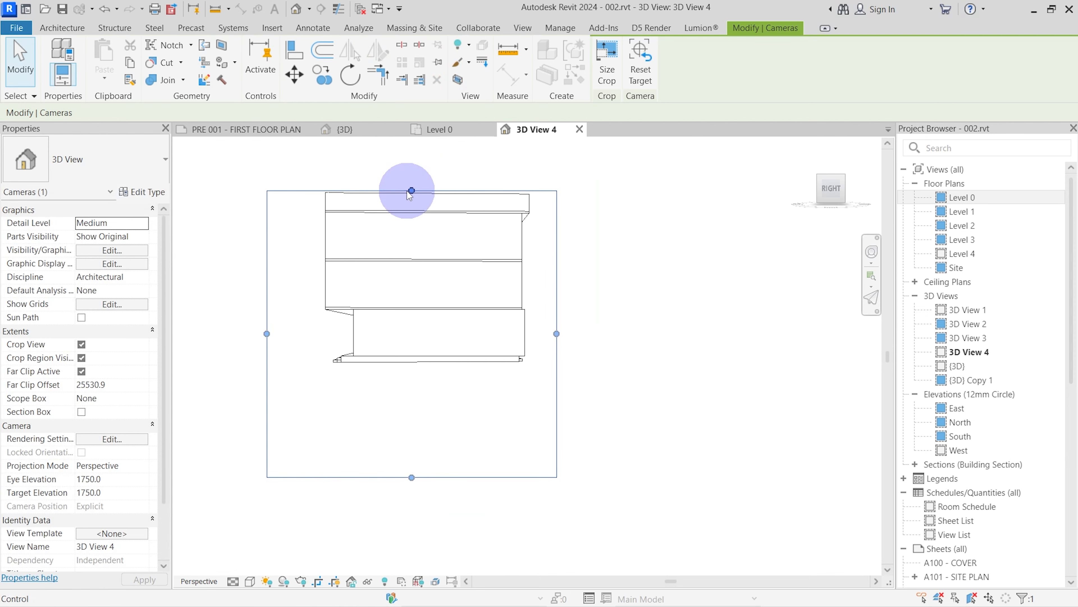
drag(409, 191, 435, 150)
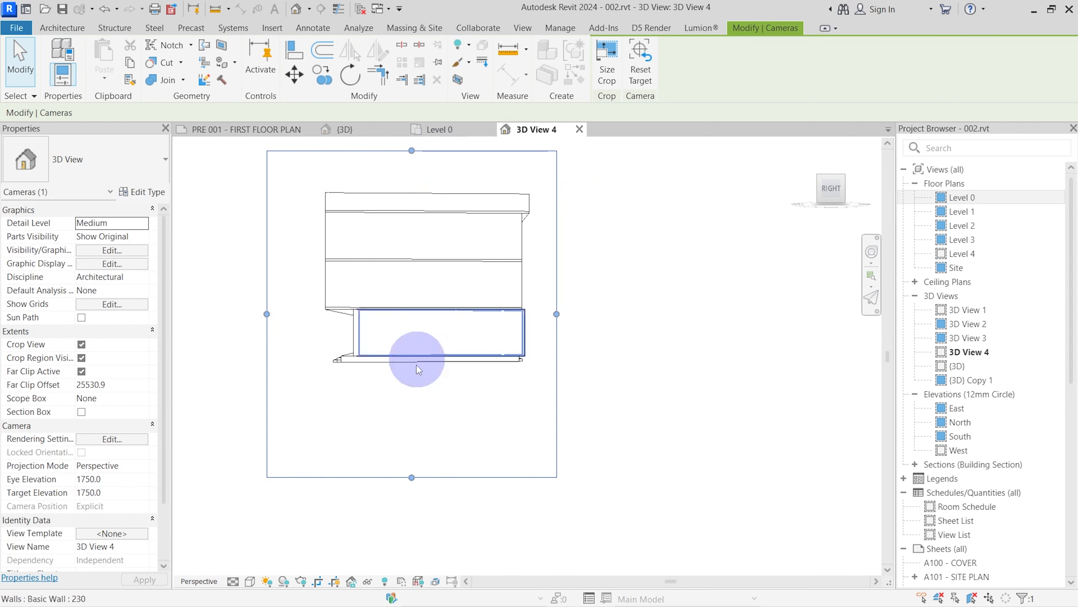
drag(412, 477, 411, 402)
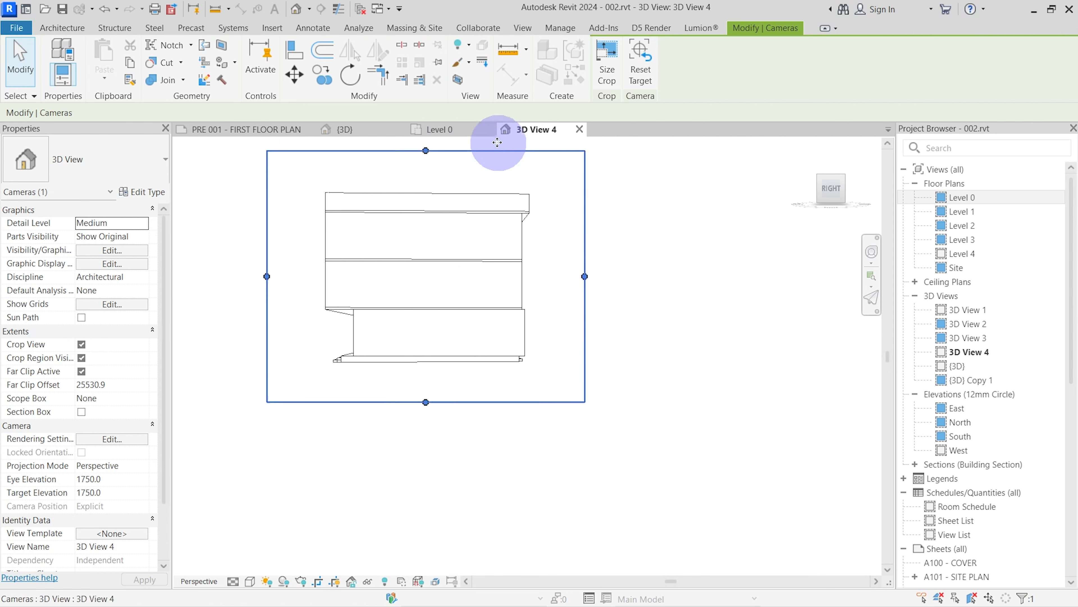
On the Level 0 plan, move the camera's target and eye point onto the horizontal guide line, with the eye closer to the building
click(474, 132)
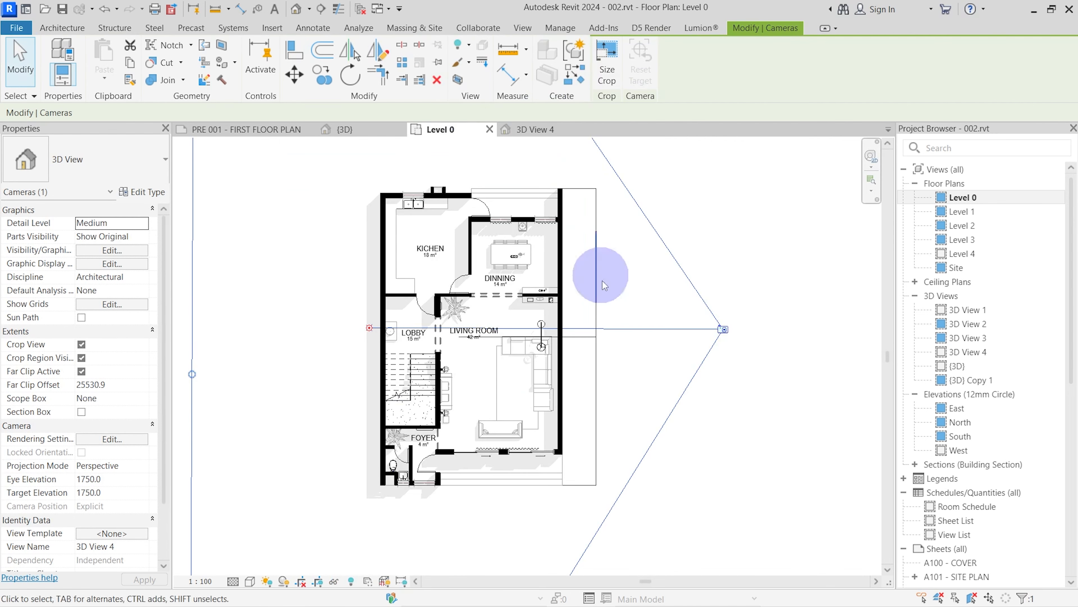
drag(370, 328, 462, 341)
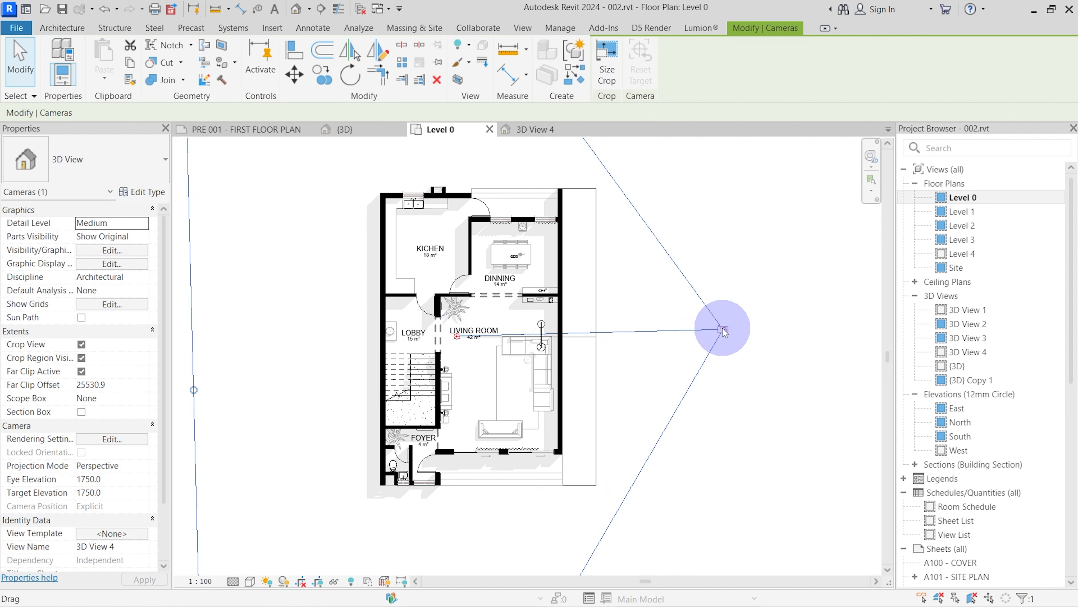
drag(723, 330, 659, 337)
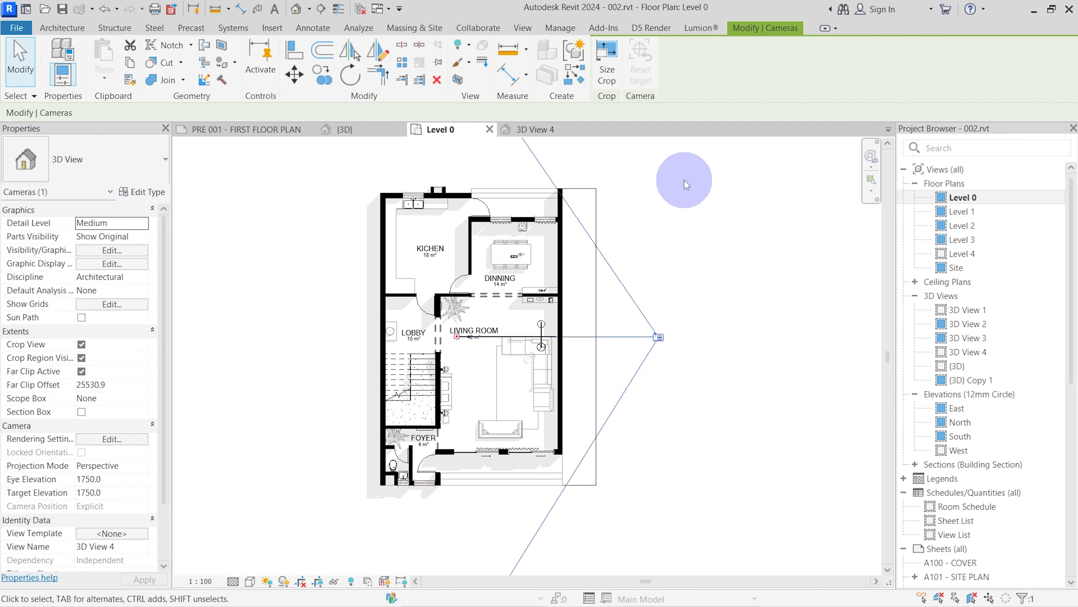
scroll(684, 181, down, 3)
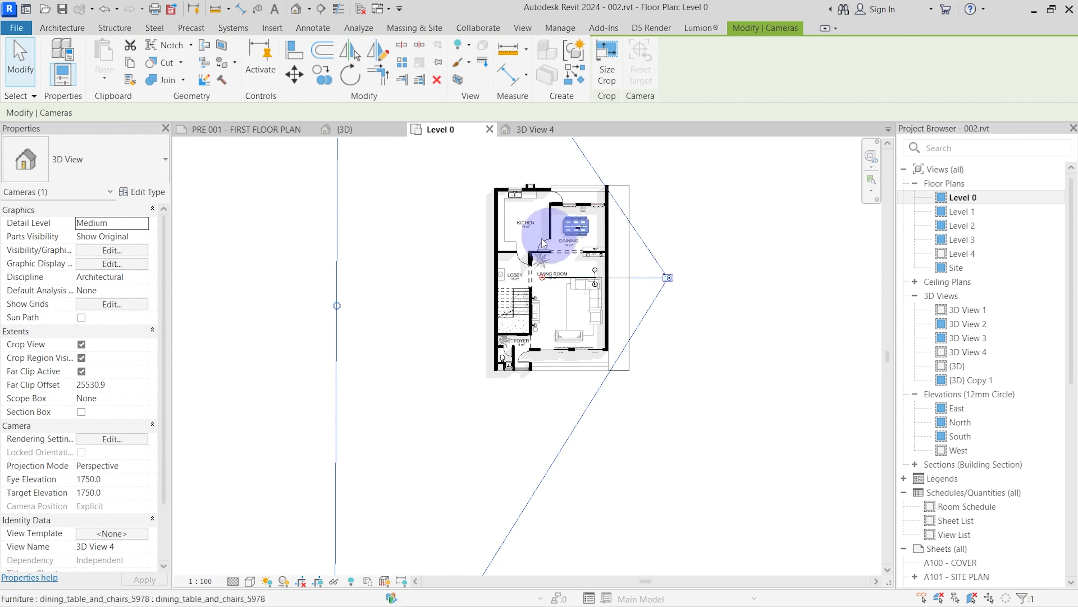
Expand the crop region of 3D View 4 on all sides to frame the whole side facade with a margin
click(533, 128)
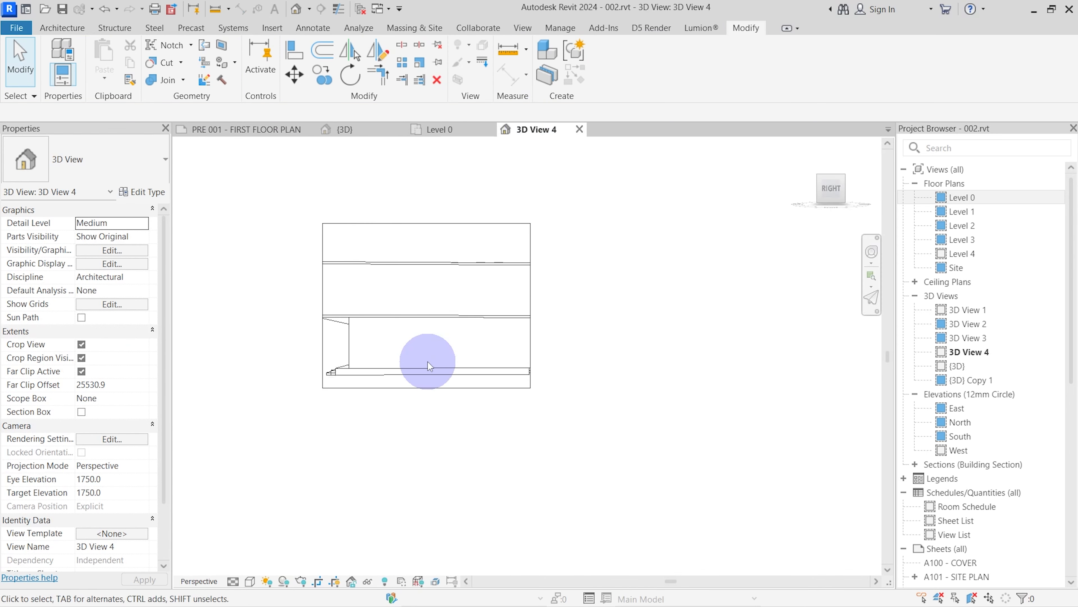
click(321, 349)
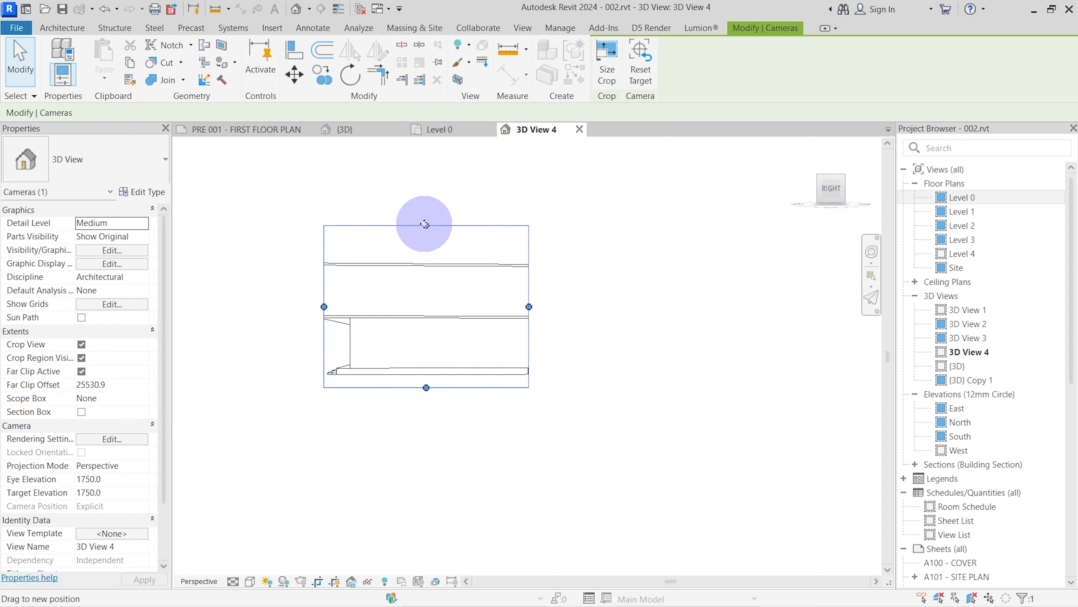
drag(425, 224, 442, 162)
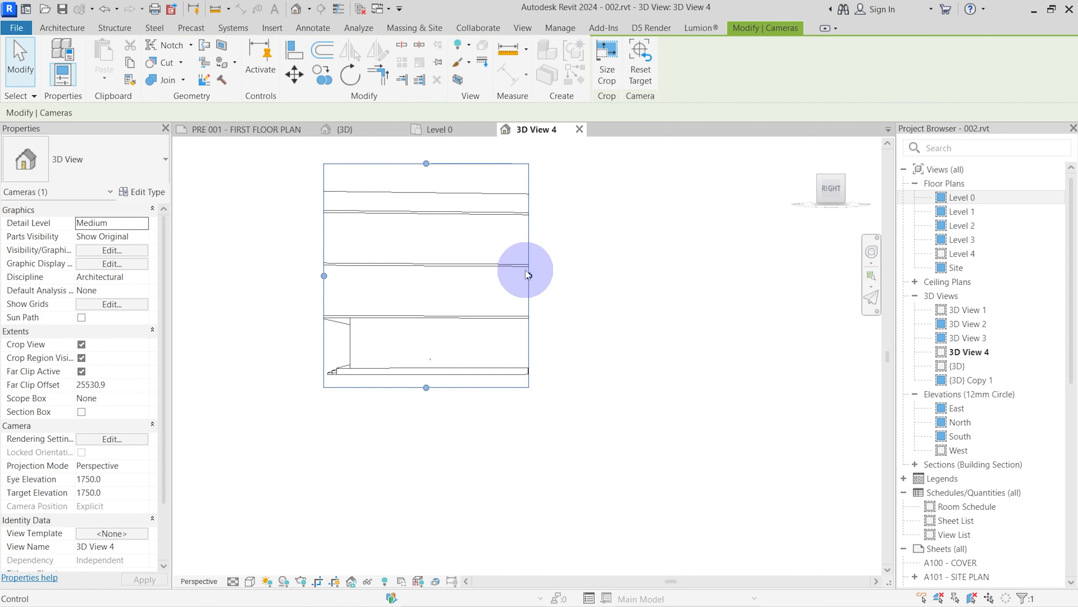
drag(527, 275, 613, 276)
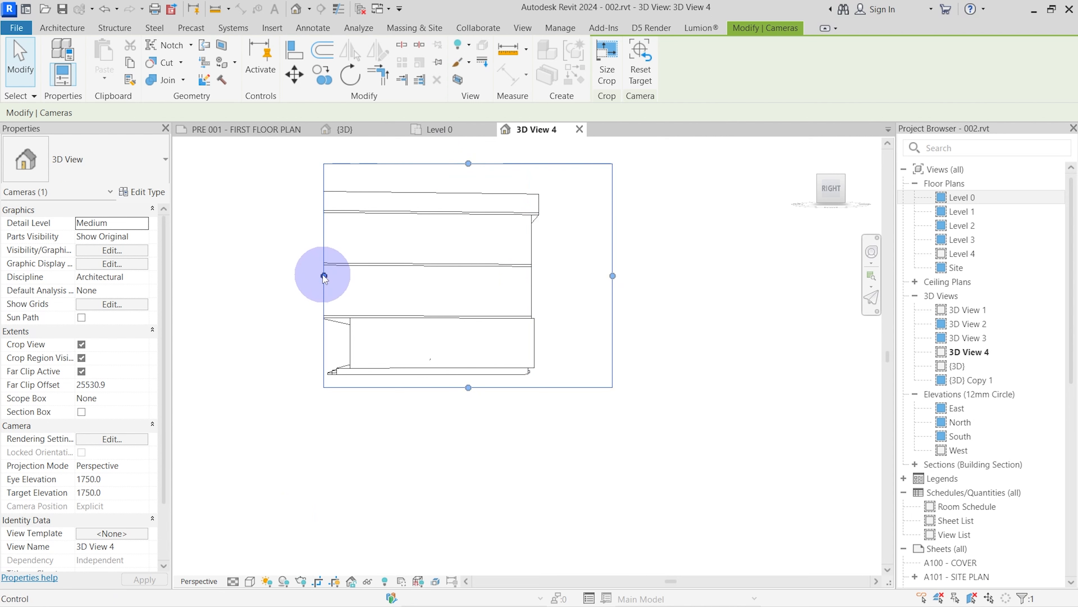
drag(324, 277, 248, 275)
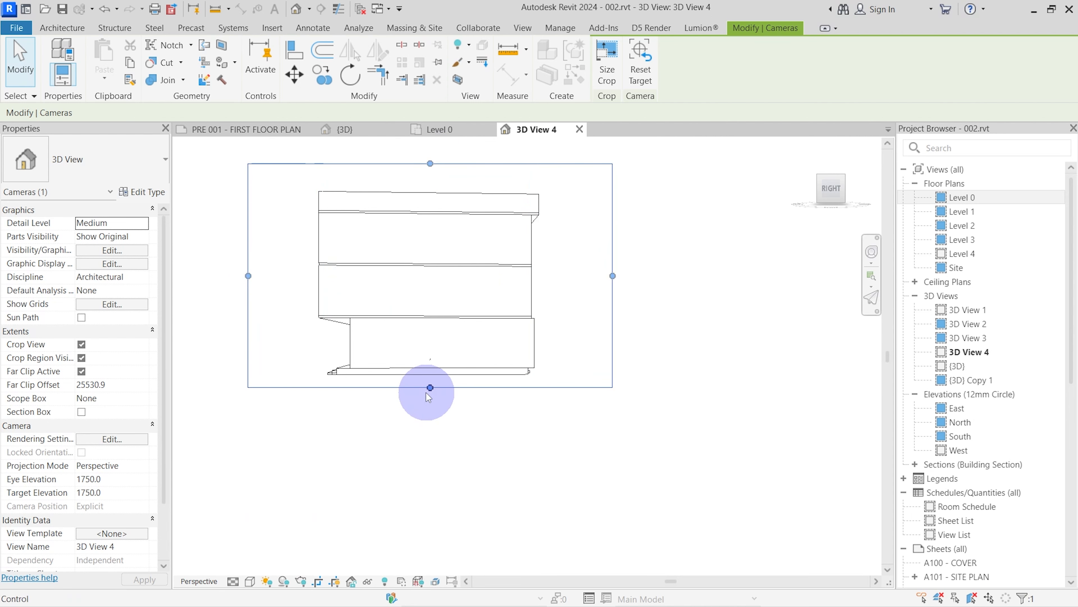
drag(426, 395, 426, 446)
scroll(536, 386, down, 2)
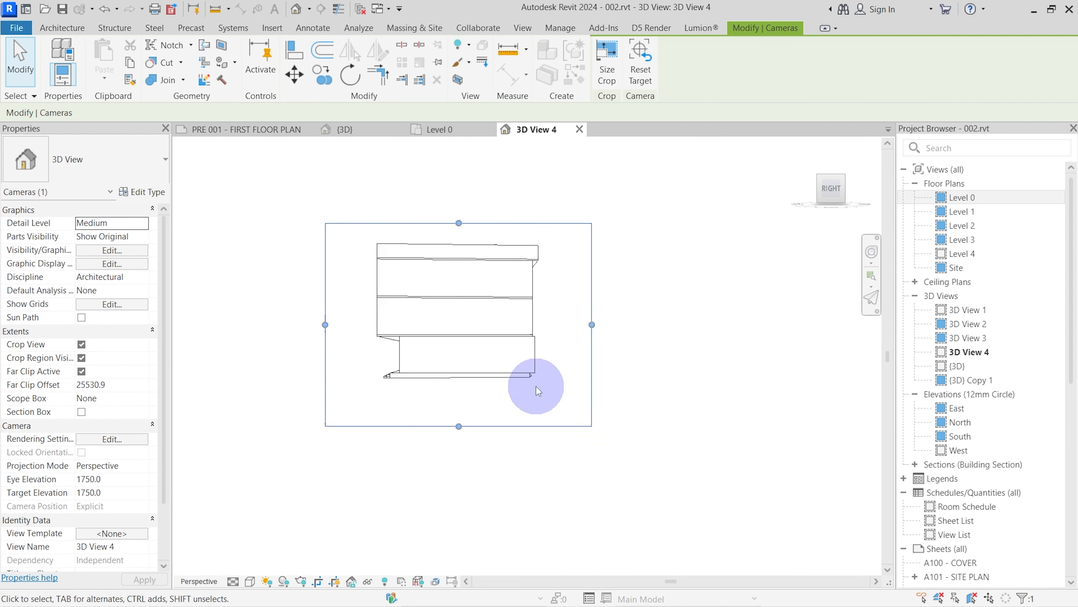
scroll(392, 193, up, 1)
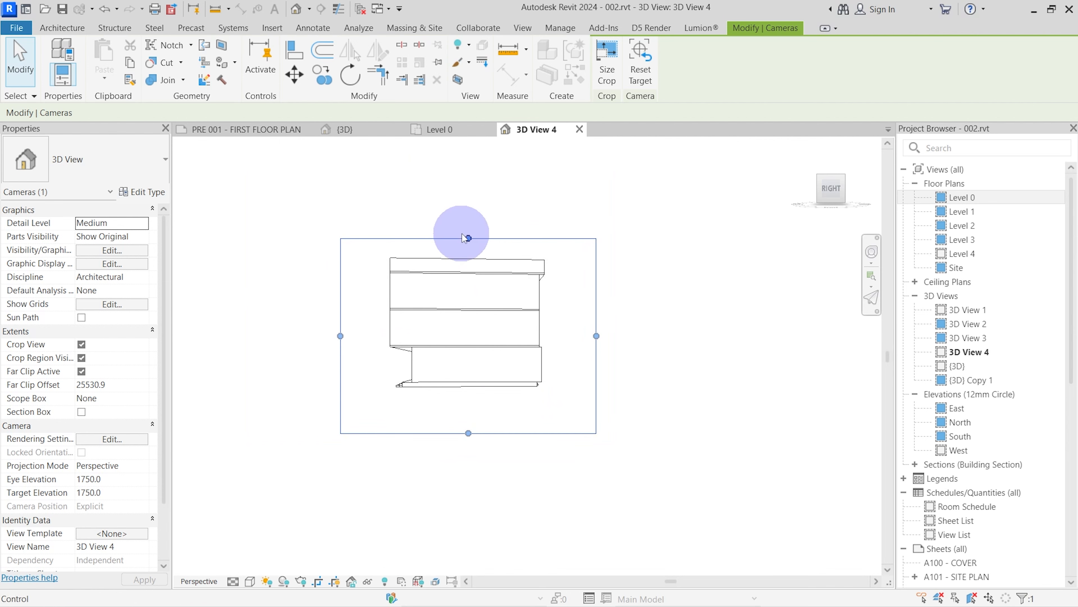
drag(468, 238, 469, 205)
click(302, 319)
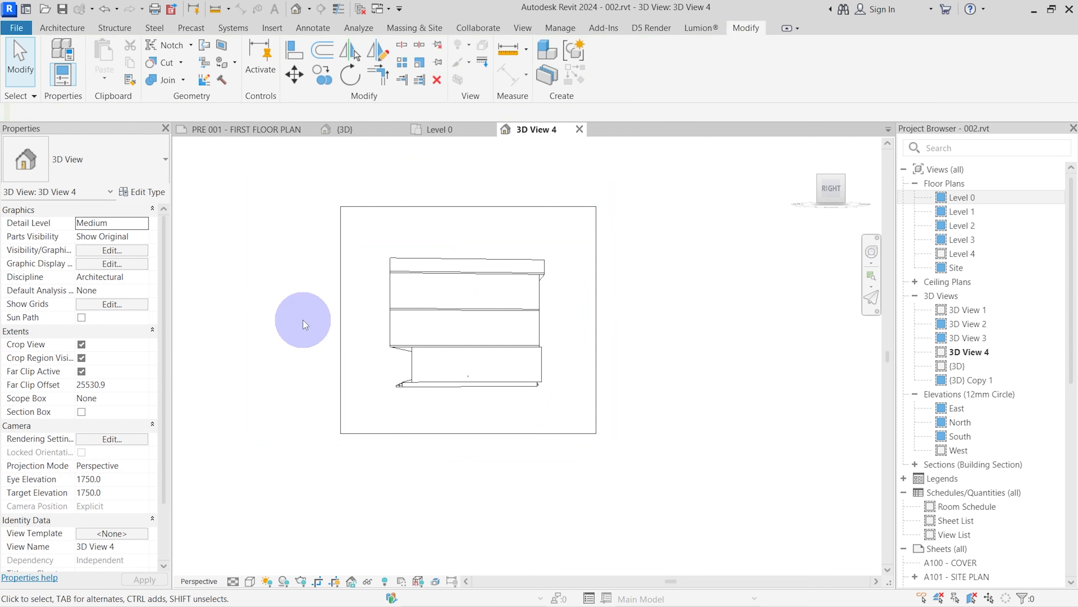
click(455, 483)
Enable the section box for 3D View 4 and pull its side in to the outer wall beside the dining and living rooms on Level 0
click(73, 213)
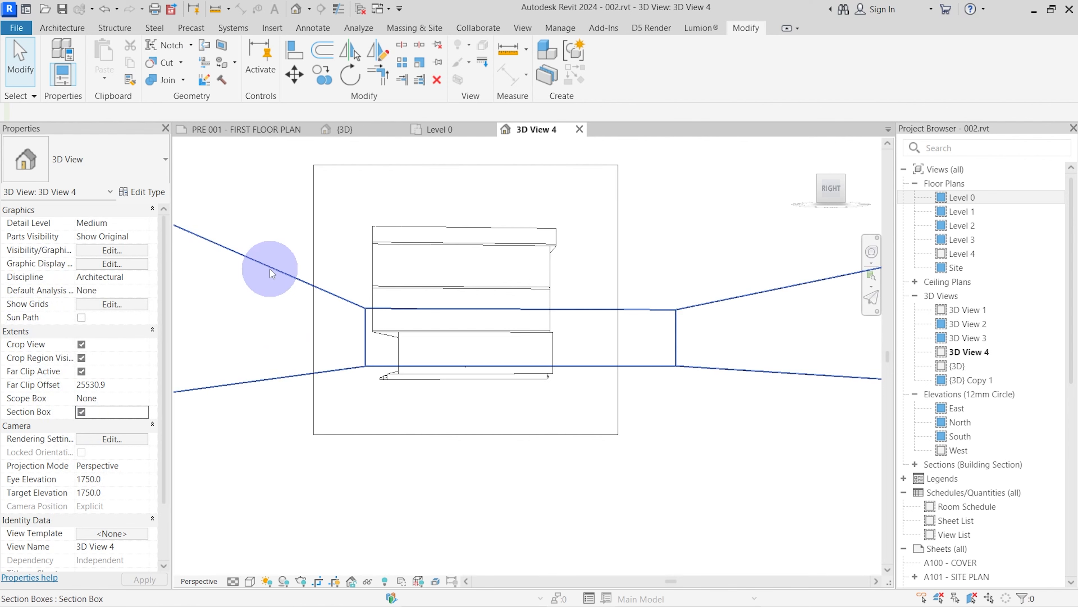
click(270, 269)
click(452, 134)
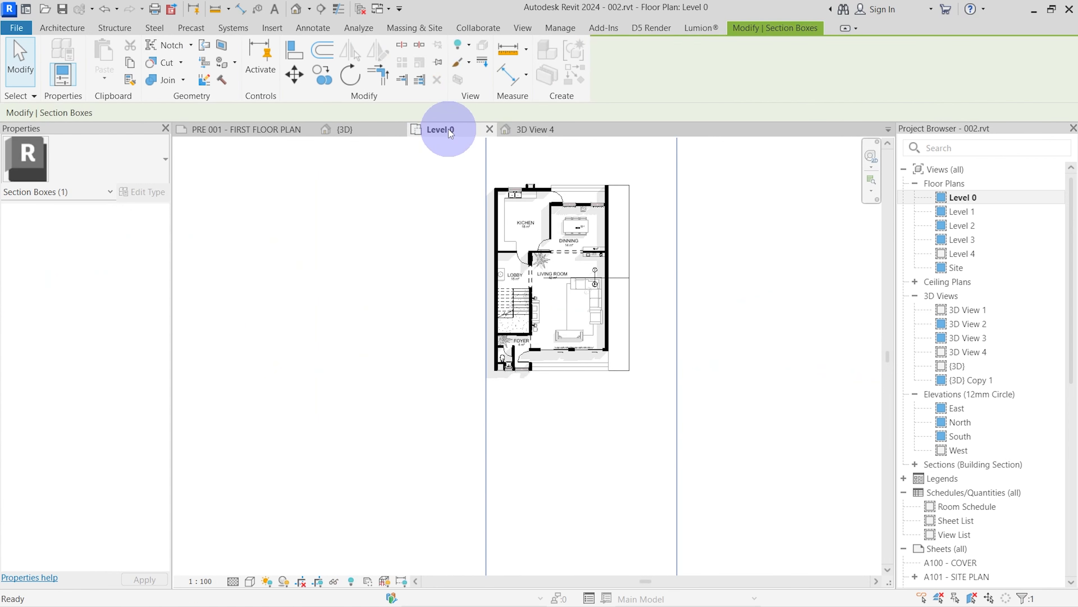
scroll(356, 313, down, 3)
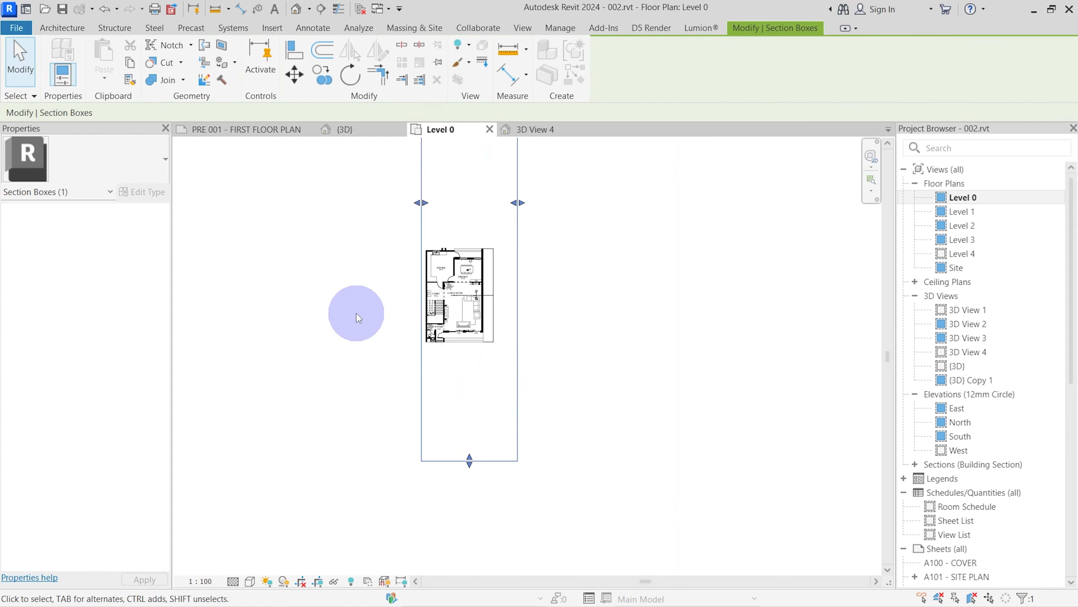
scroll(510, 206, up, 2)
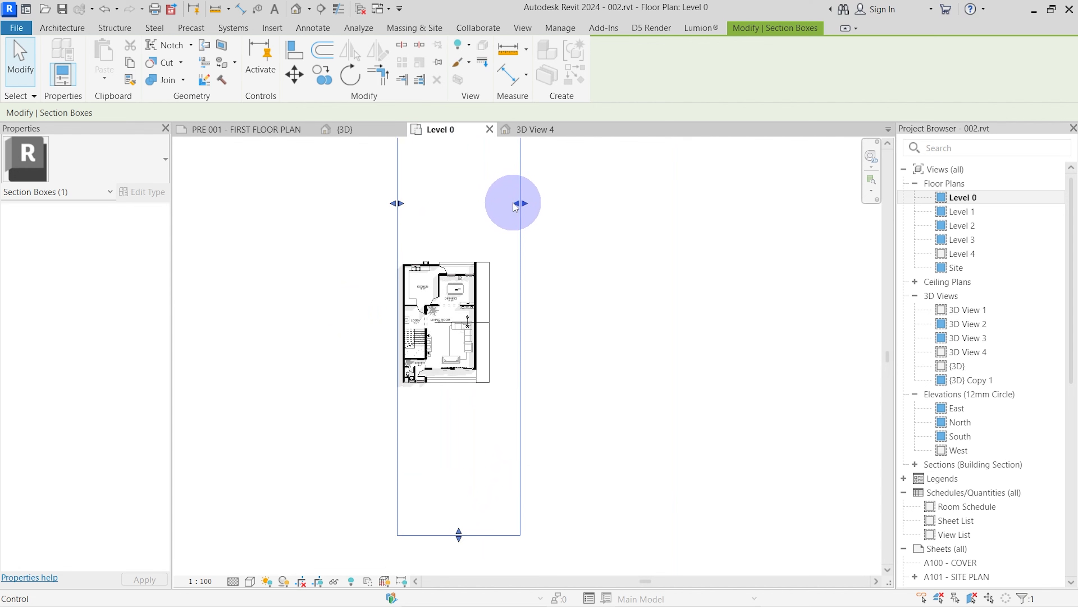
drag(514, 204, 481, 204)
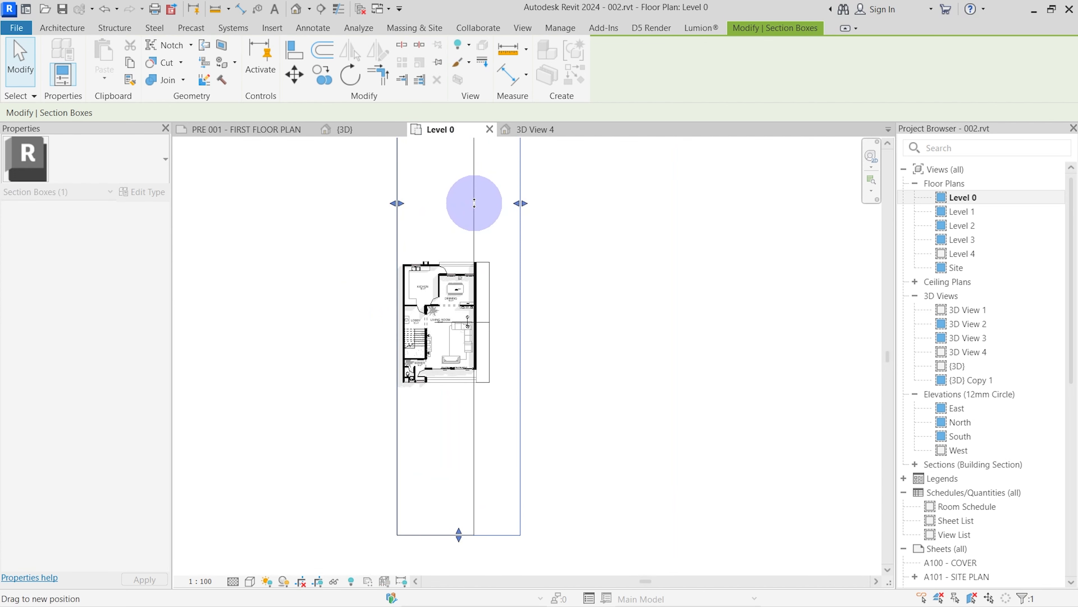
drag(475, 203, 475, 204)
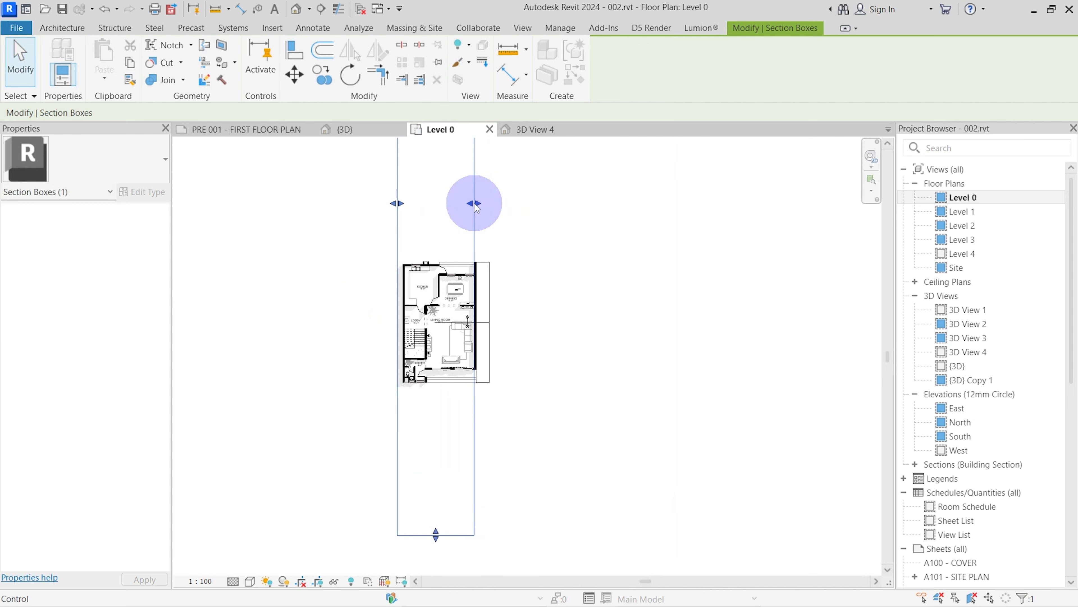
Set both the eye elevation and the target elevation of 3D View 4 to 5400
click(511, 128)
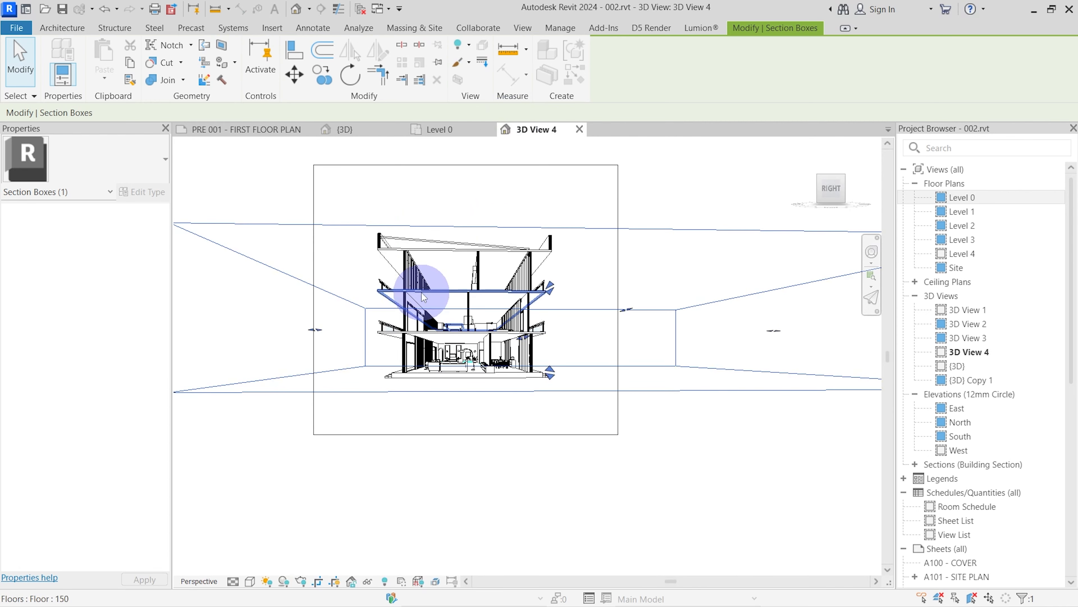
scroll(422, 293, up, 5)
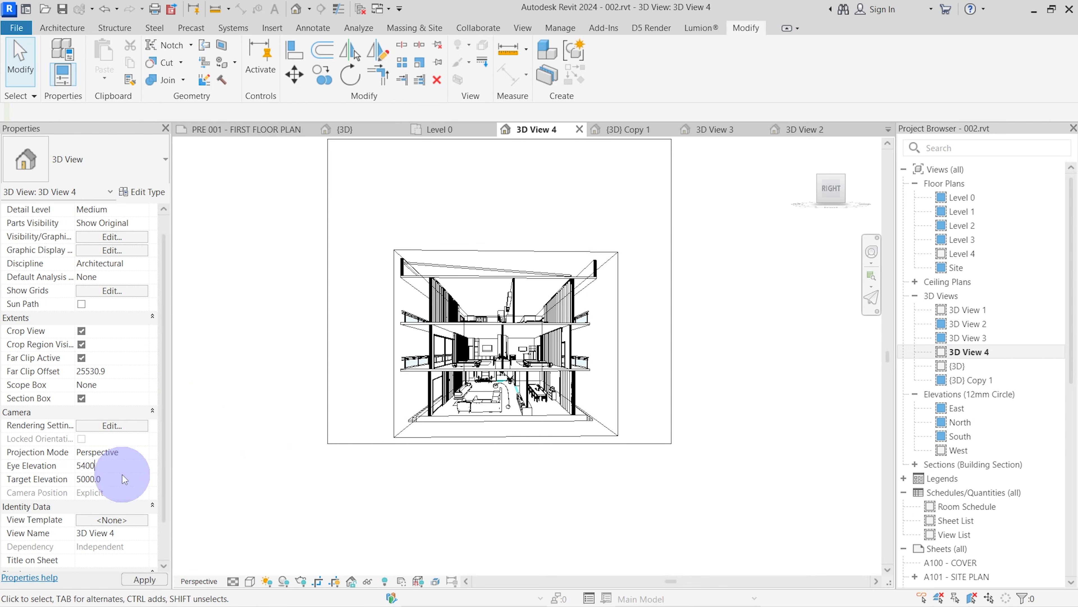
click(122, 480)
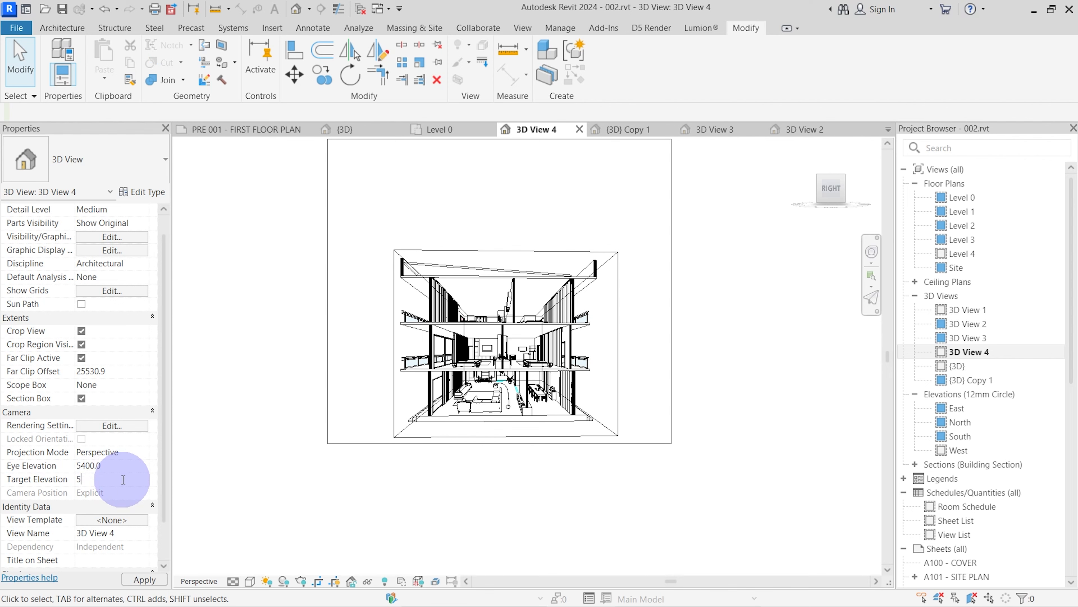
key(Return)
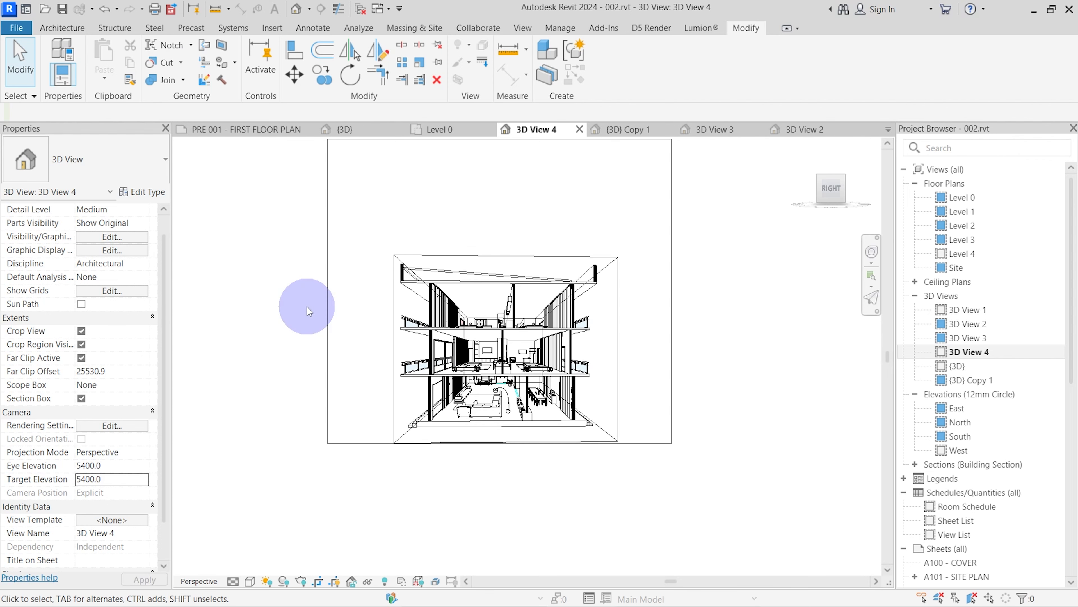
Adjust the crop region of 3D View 4 around the sectioned building and hide the crop region boundary
scroll(344, 500, down, 1)
click(485, 215)
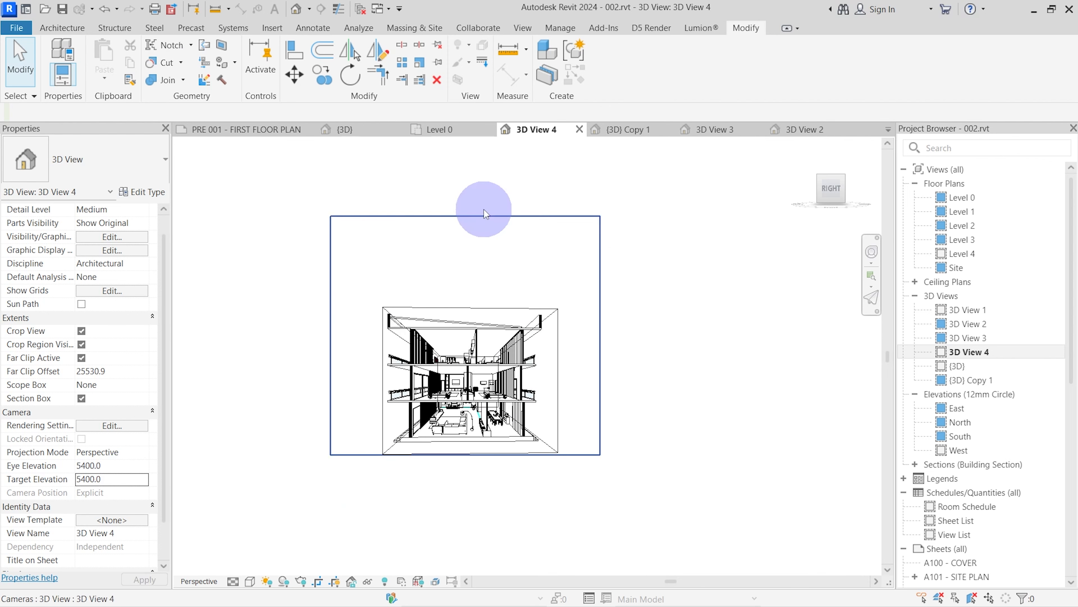
drag(478, 218, 483, 268)
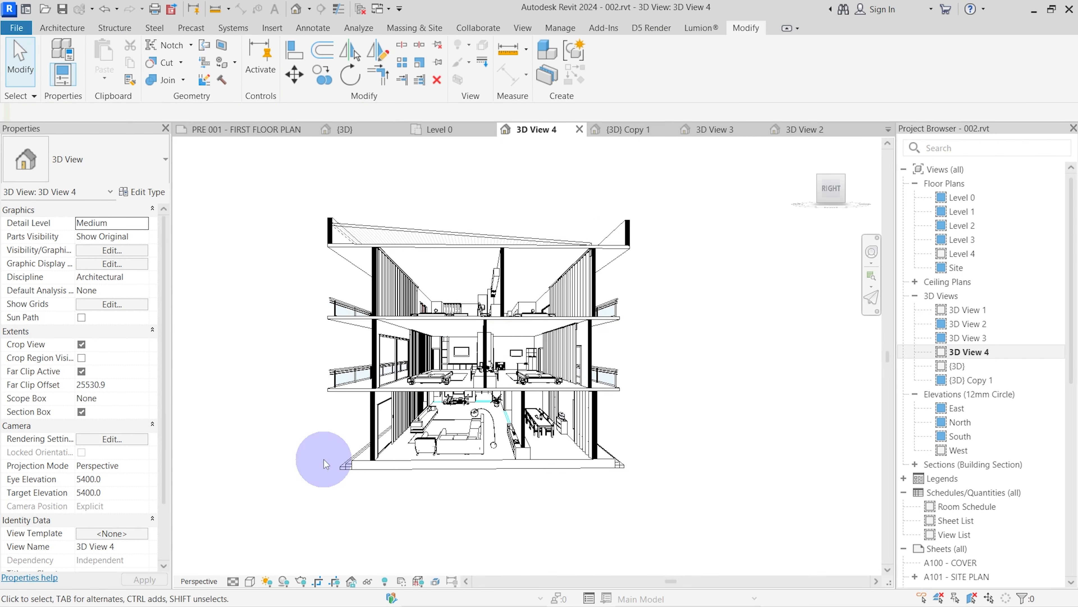
scroll(324, 460, up, 5)
scroll(325, 463, down, 4)
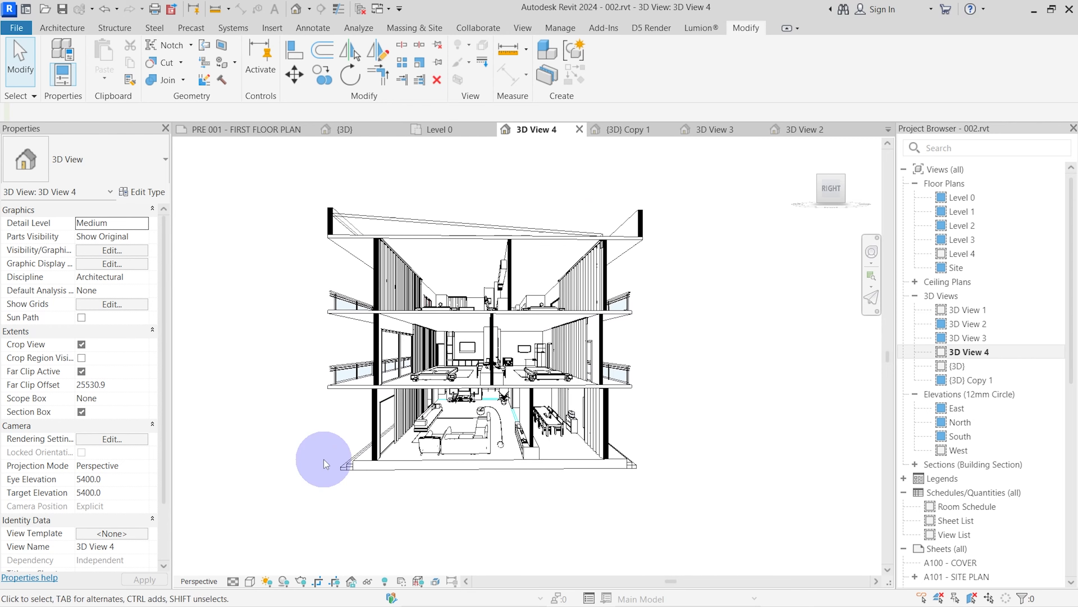
scroll(325, 463, up, 3)
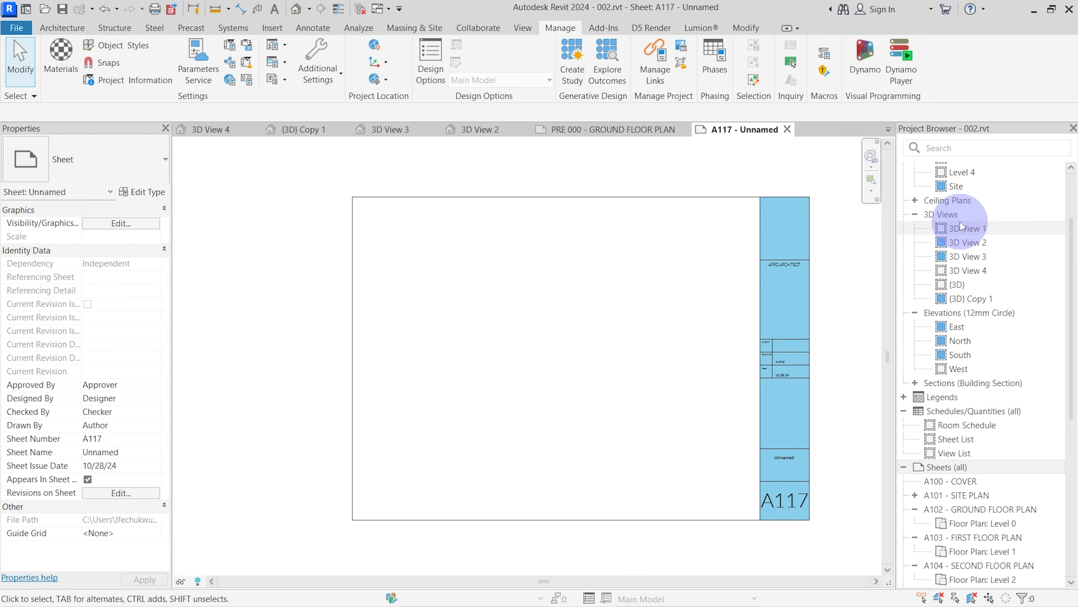
Place 3D View 4 in the middle of sheet A117's drawing area
scroll(987, 214, up, 1)
scroll(988, 214, up, 2)
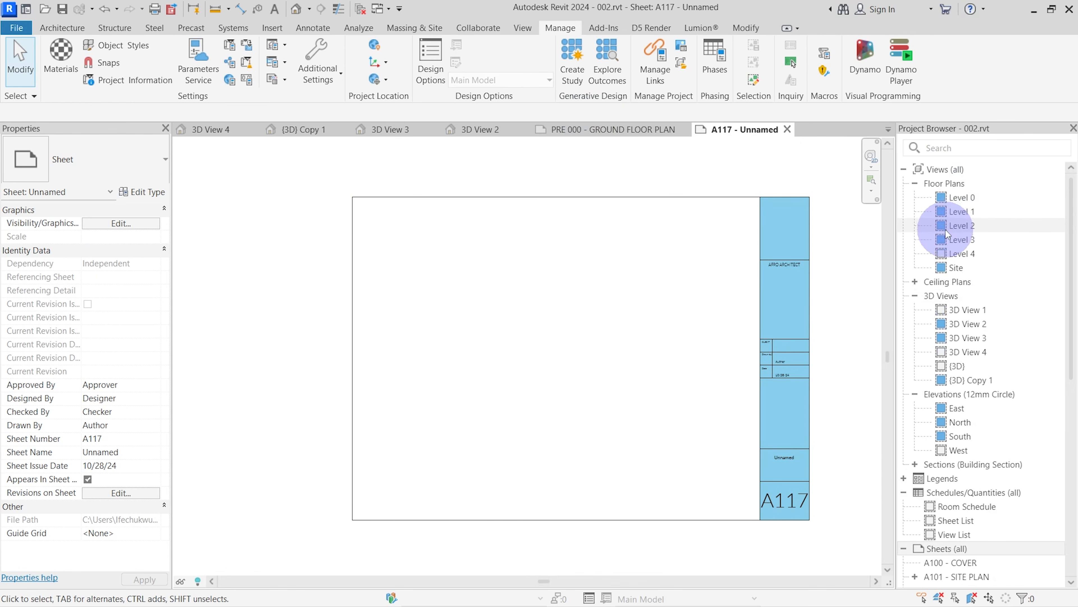
drag(964, 351, 543, 303)
click(559, 356)
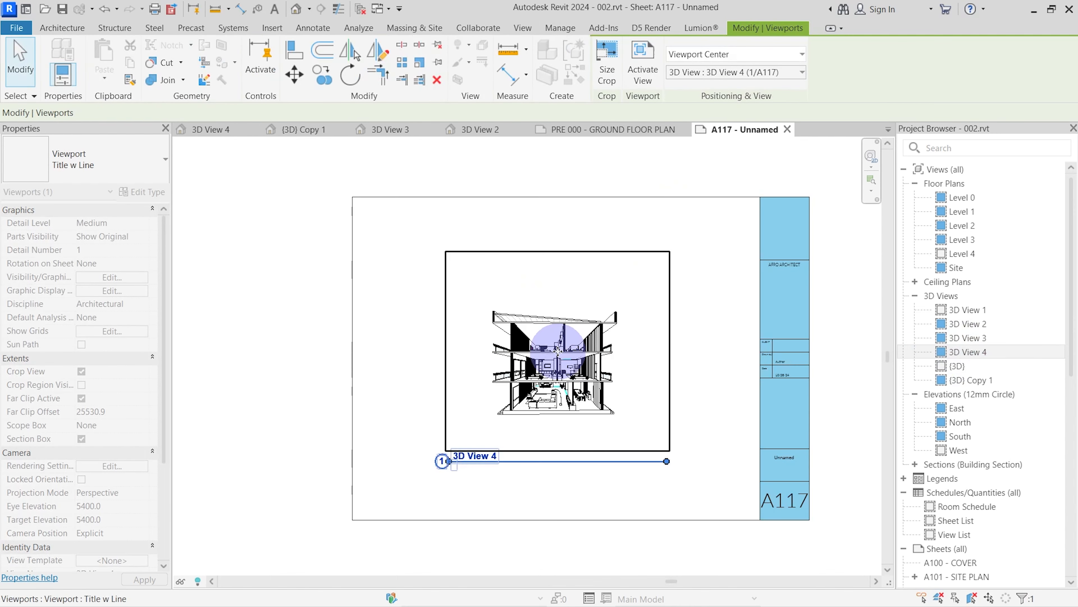
click(285, 368)
Change the 3D View 4 viewport on sheet A117 to the No Title type
click(456, 327)
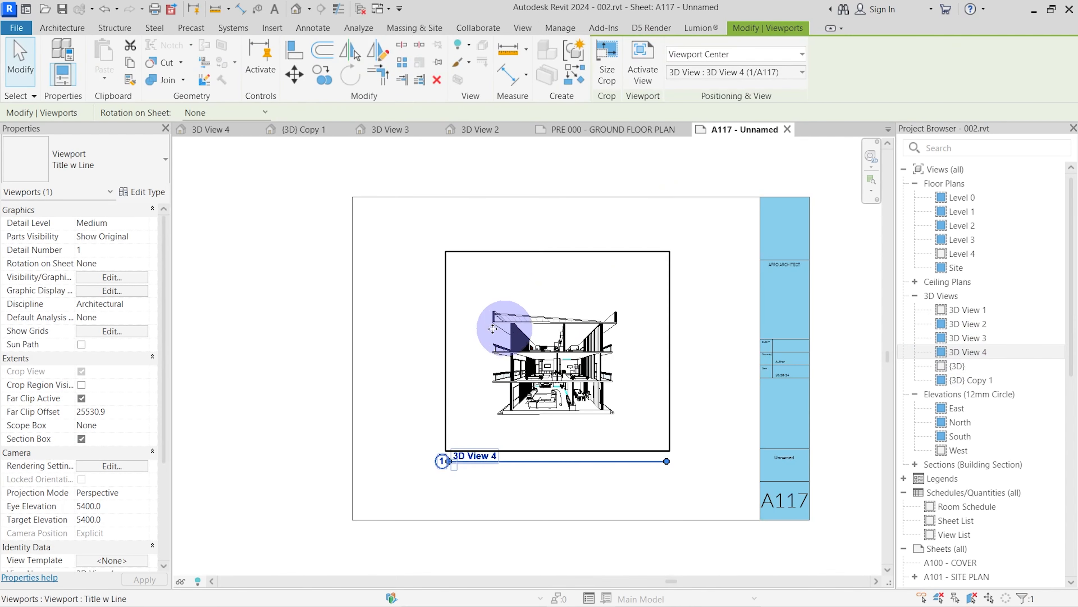
click(99, 173)
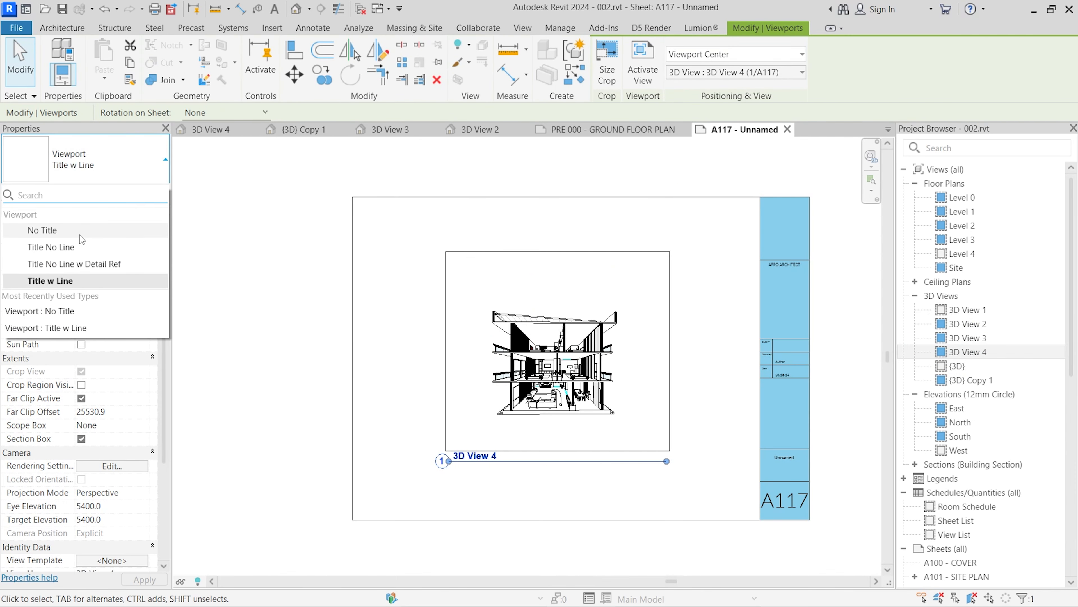
click(87, 230)
click(452, 354)
scroll(546, 375, up, 3)
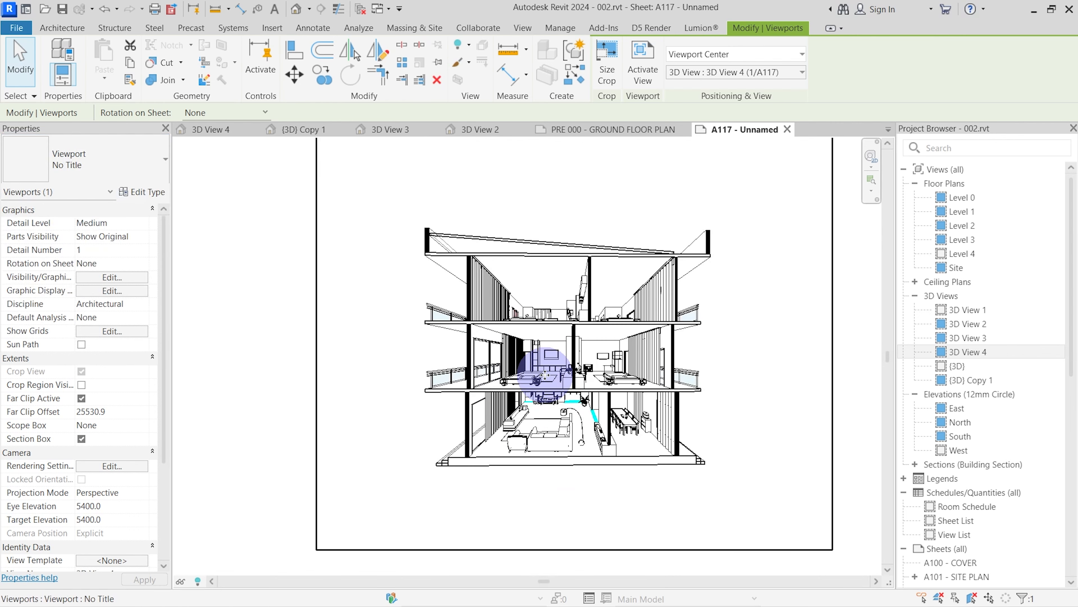
scroll(571, 323, down, 4)
click(353, 369)
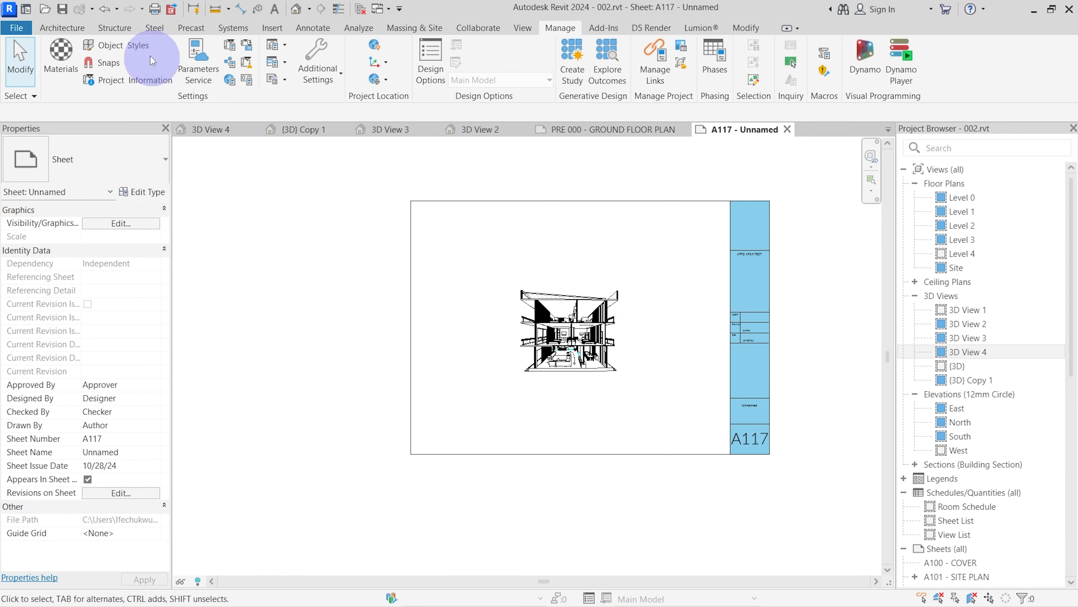
Set the print range to selected views/sheets and filter the selection list to show only sheets
click(164, 16)
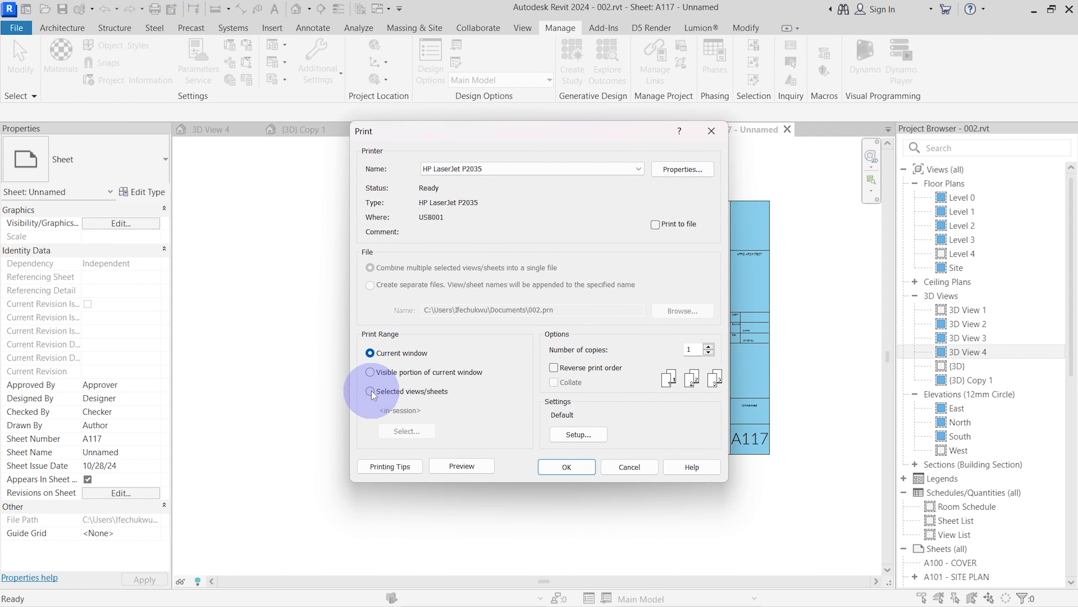
click(371, 392)
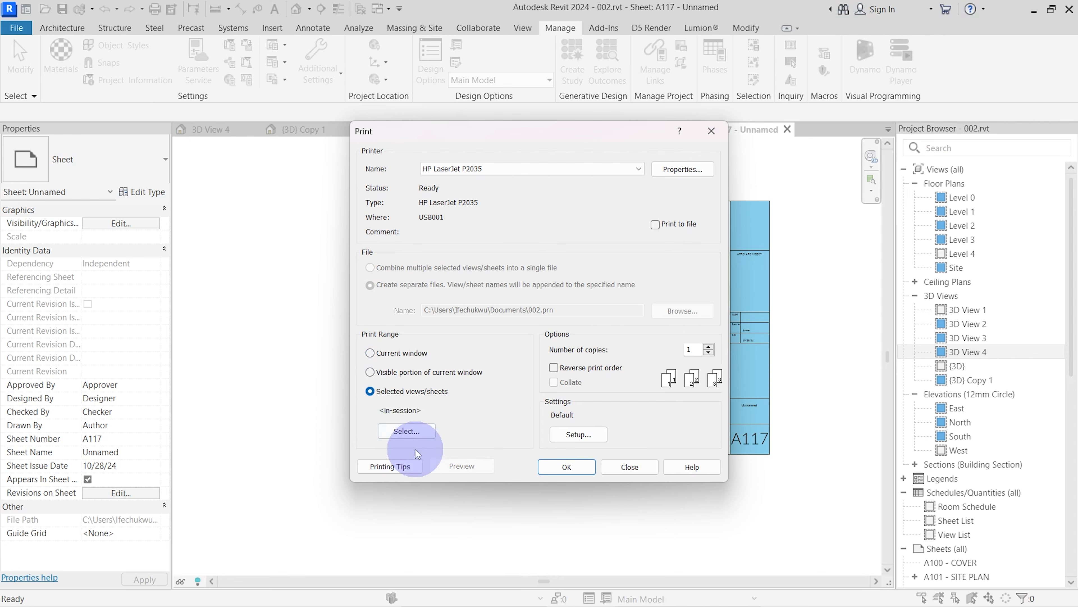
click(406, 431)
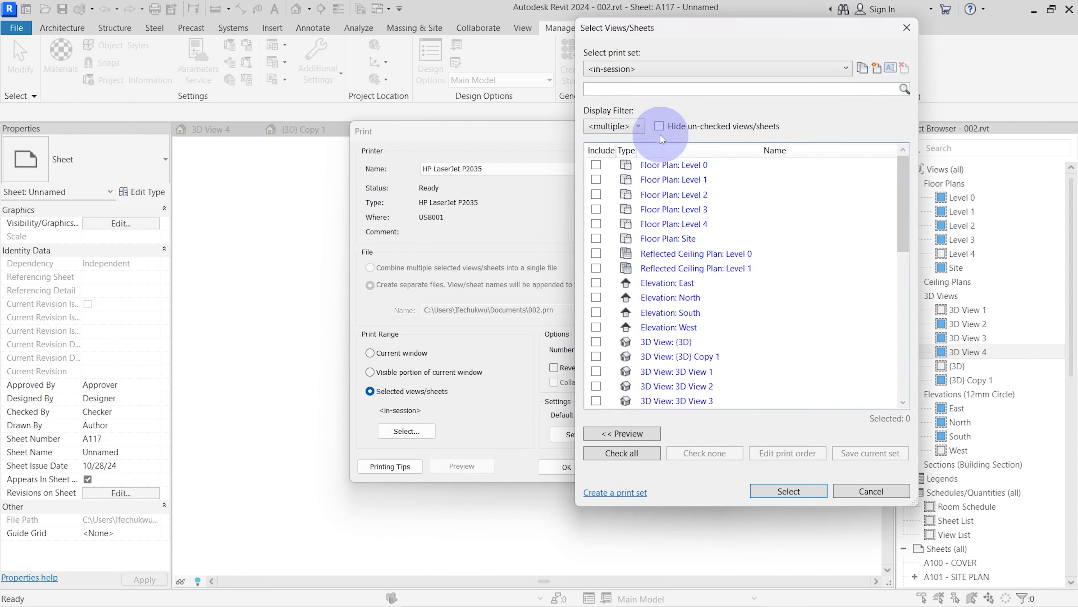
click(614, 126)
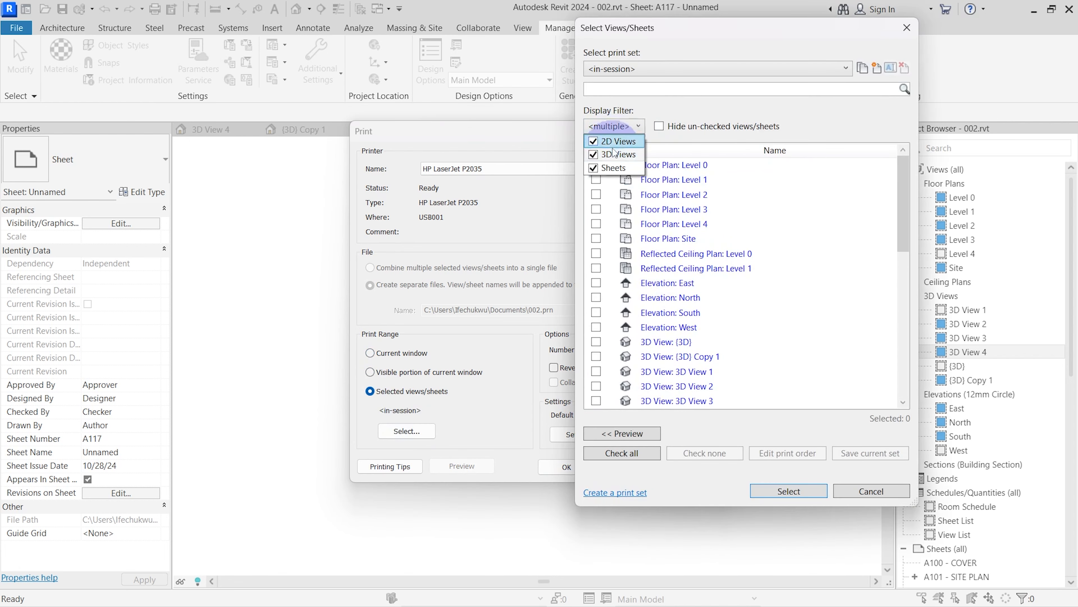
click(594, 141)
click(594, 155)
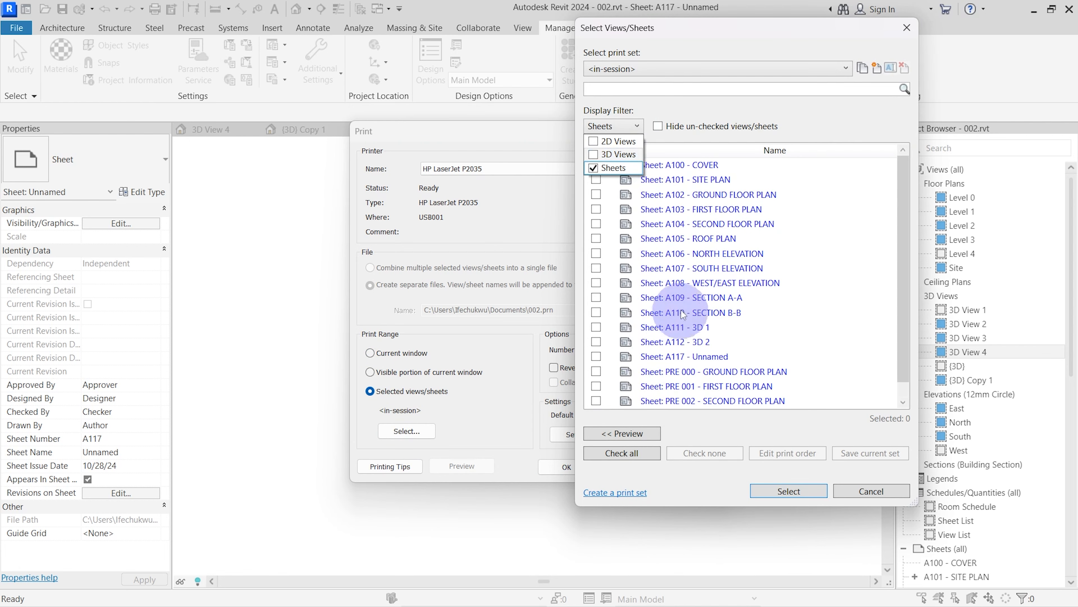
click(802, 262)
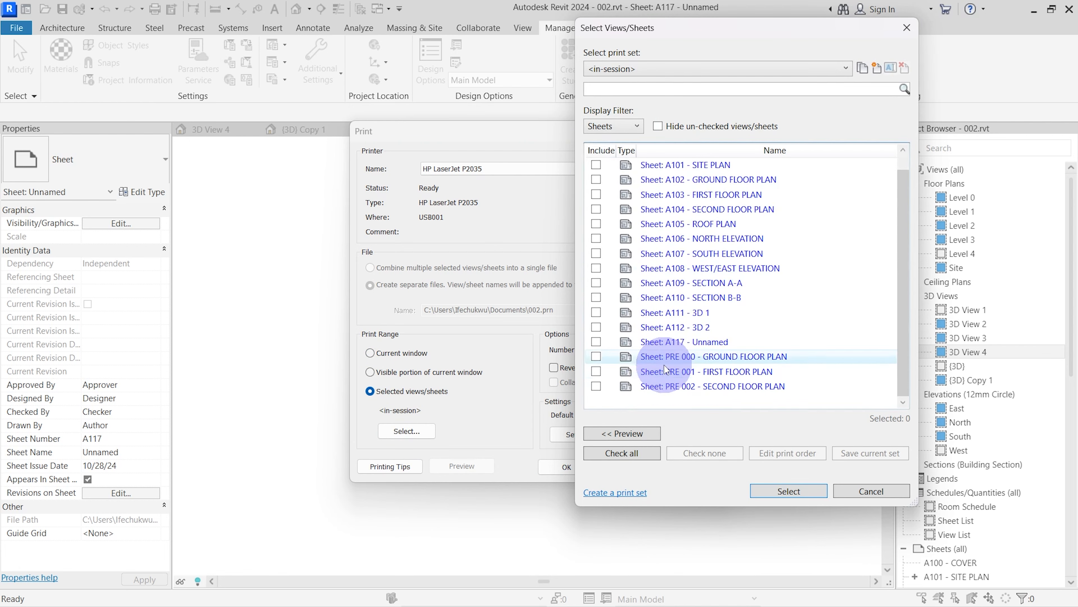
Include sheet A117 - Unnamed in the print selection and confirm the print
scroll(700, 352, down, 1)
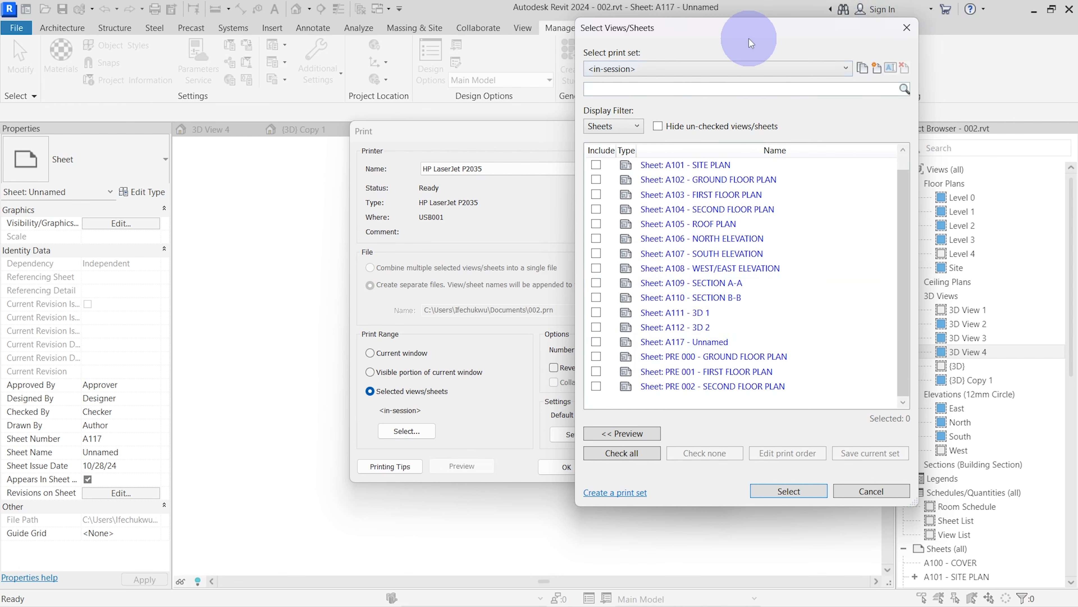
drag(747, 36, 695, 44)
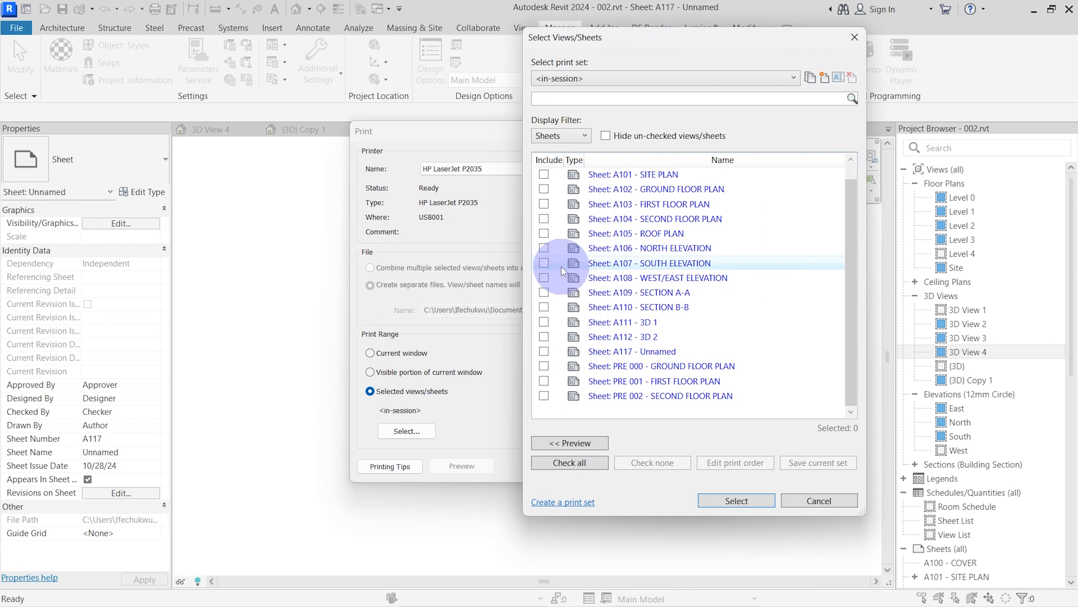
click(544, 351)
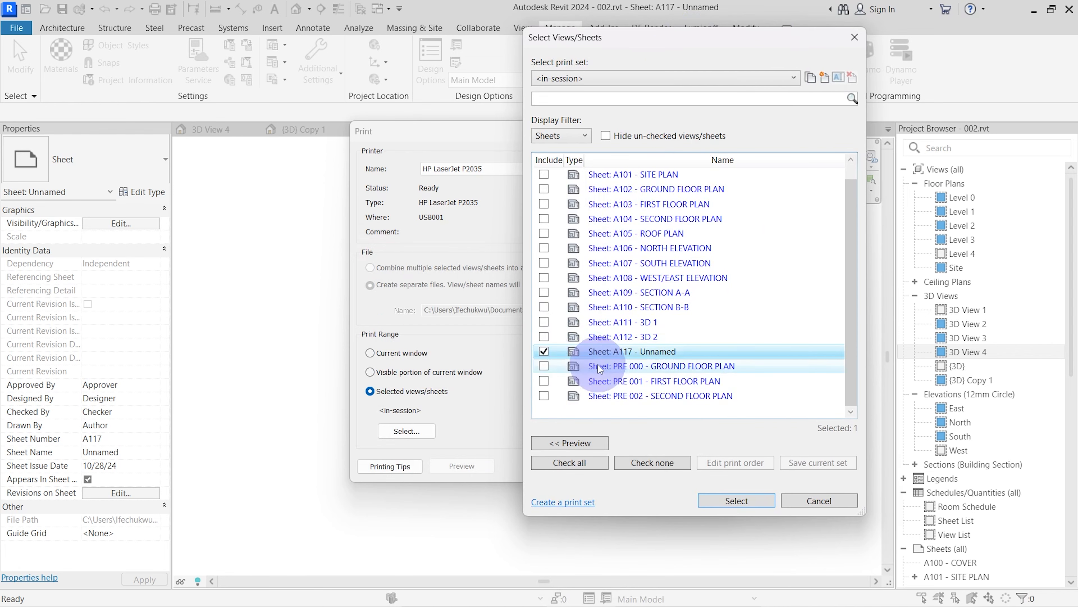
click(732, 503)
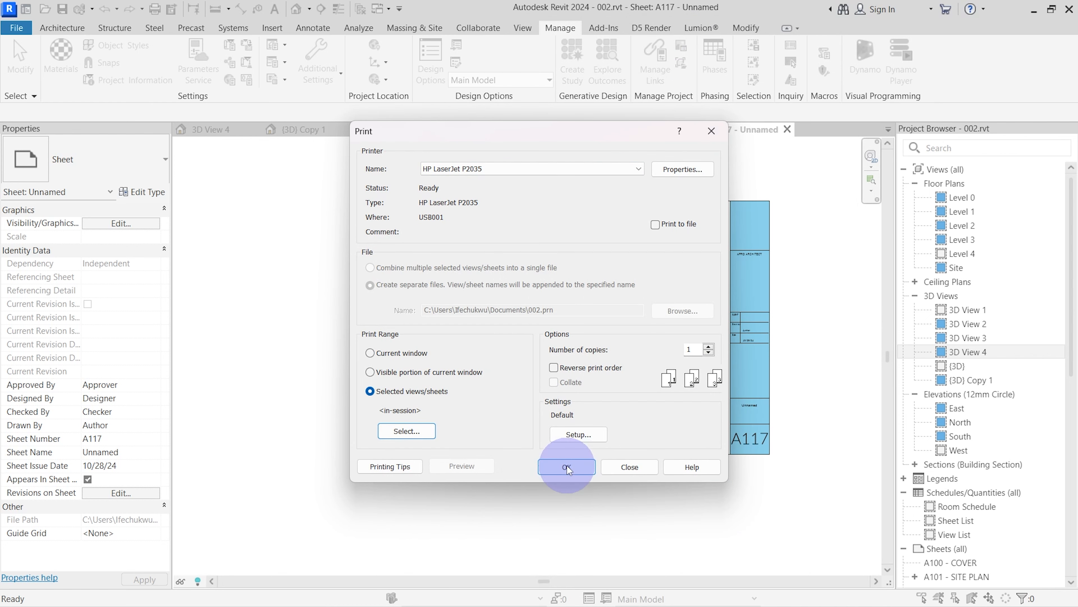
click(552, 454)
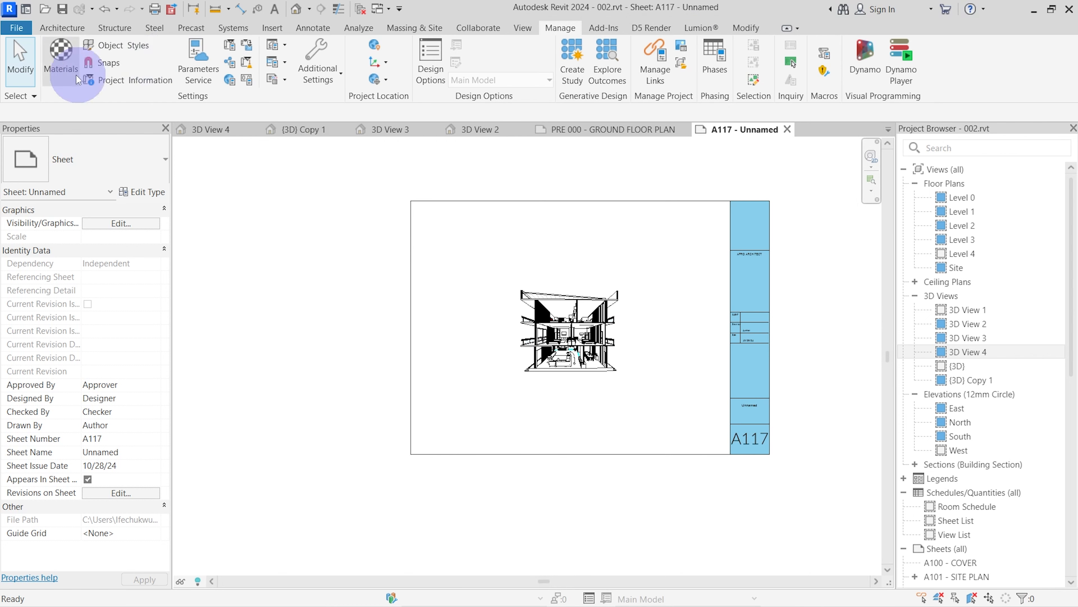
click(16, 28)
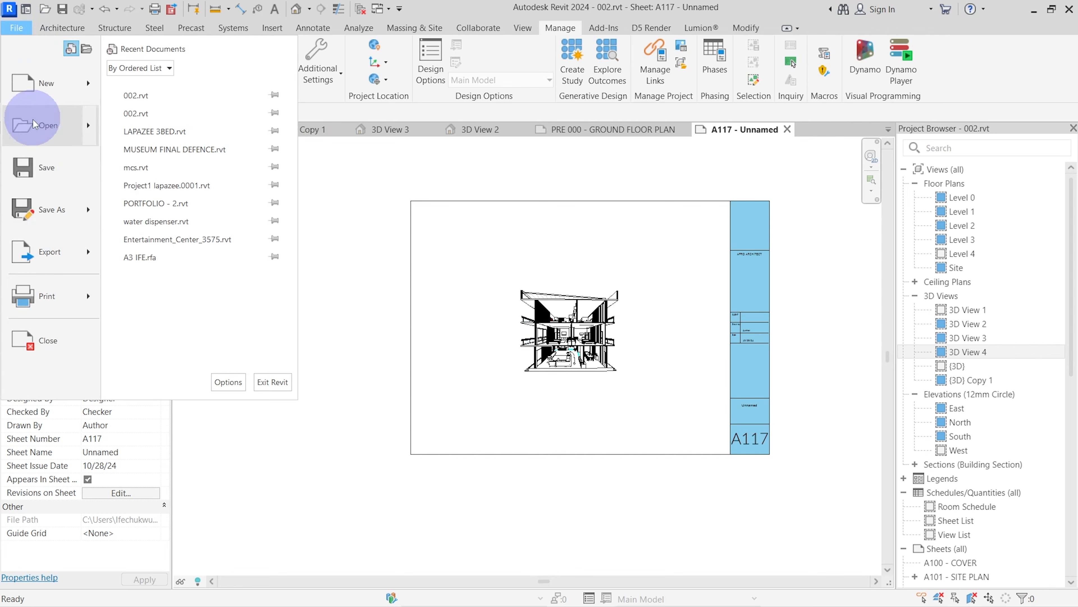
click(59, 244)
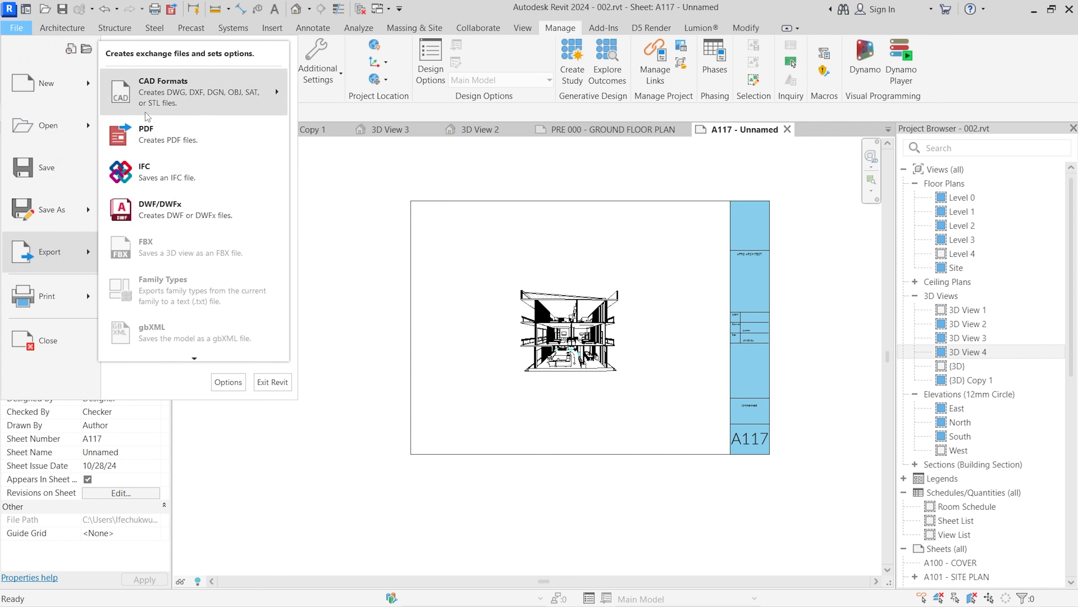
mouse_move(189, 91)
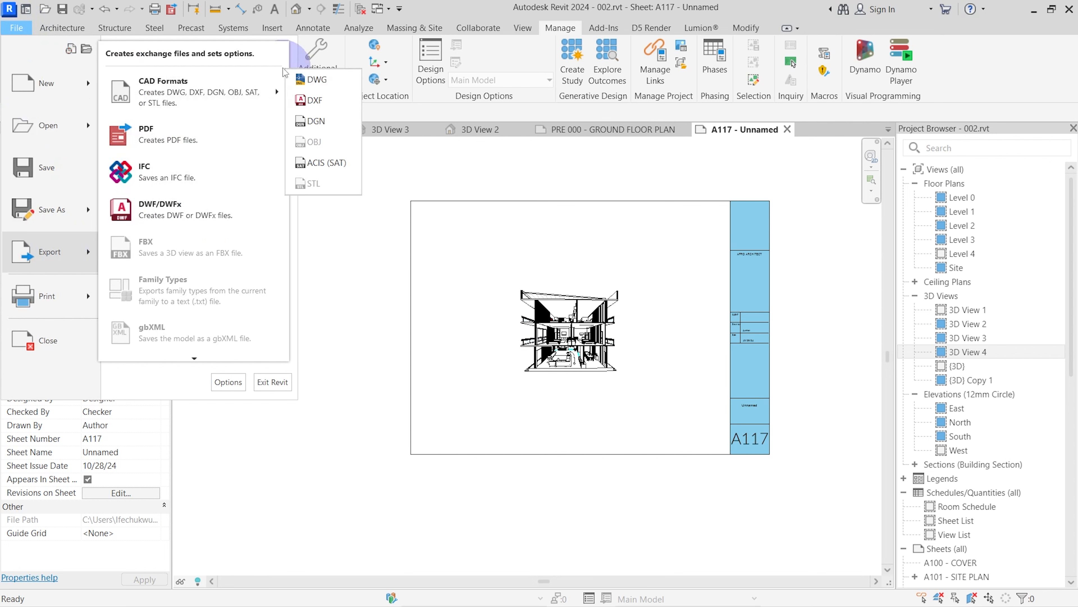
click(321, 81)
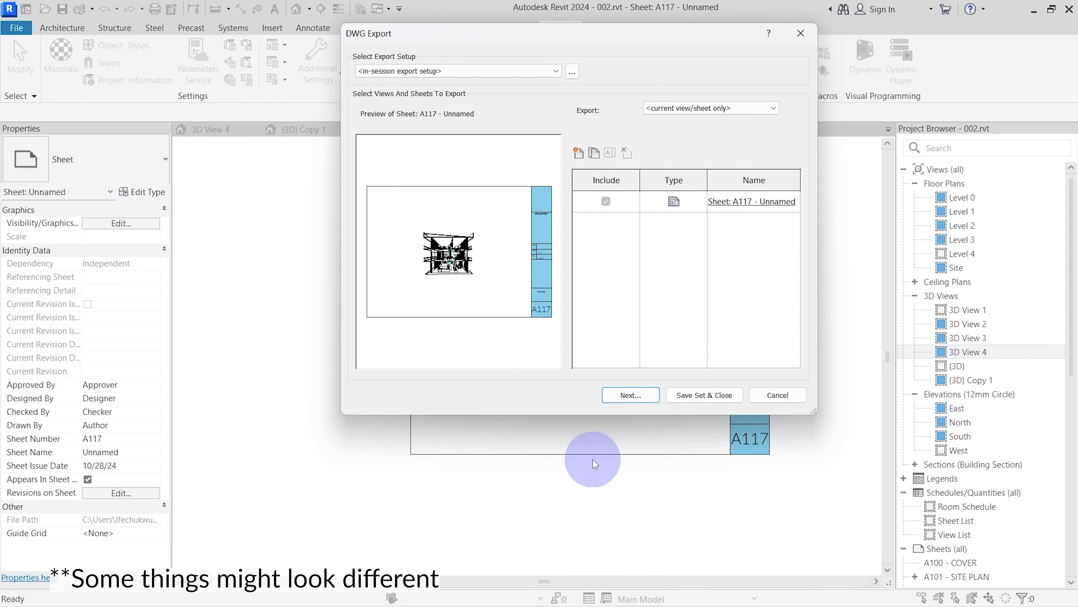
click(632, 395)
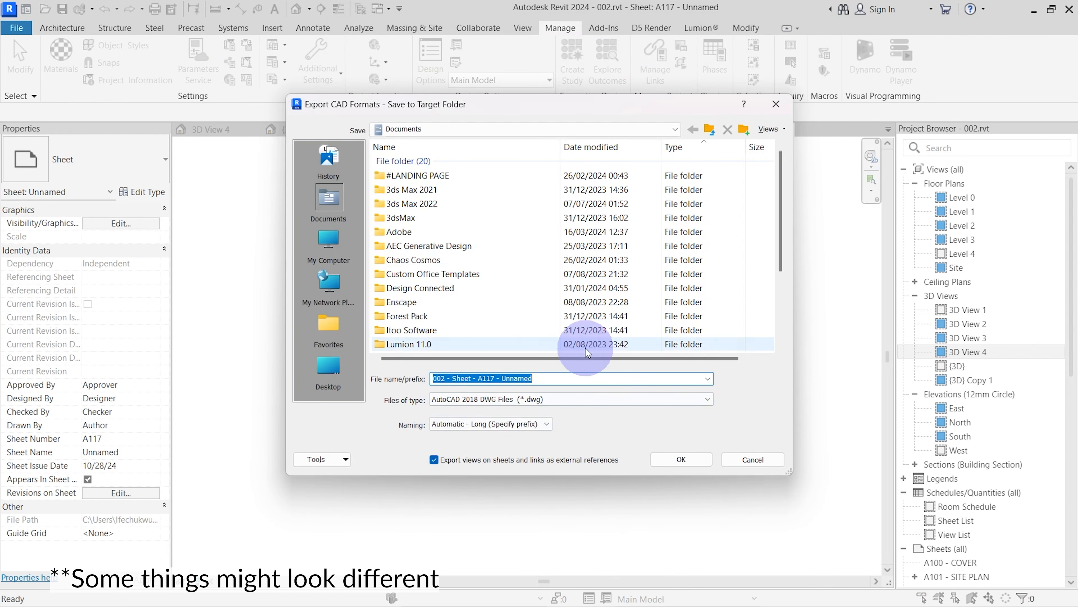
click(751, 461)
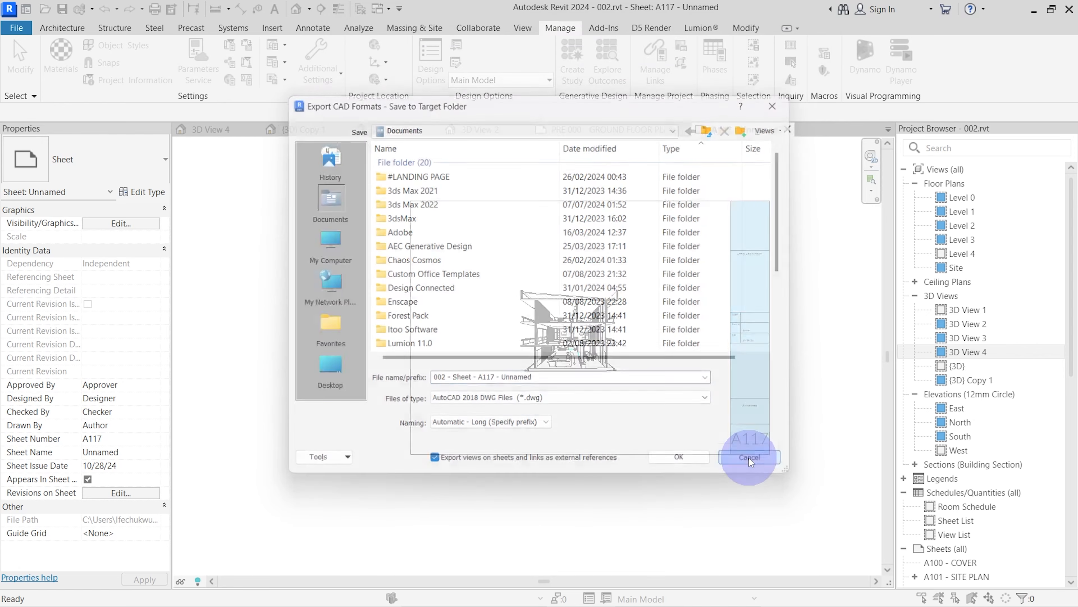
click(787, 35)
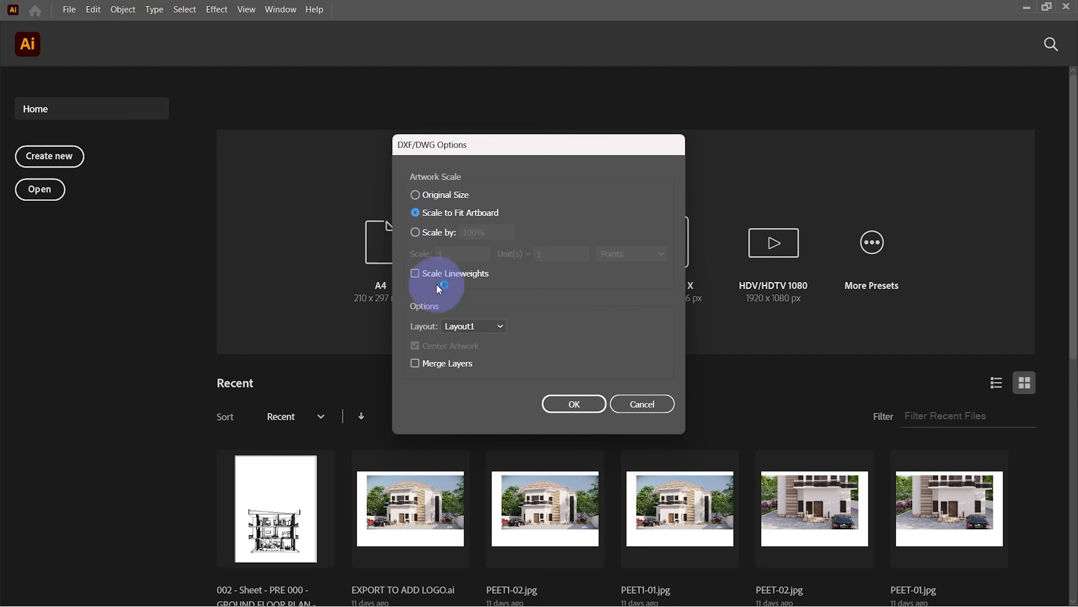
Import Layout1 of the PRE 000 - GROUND FLOOR PLAN DWG into Illustrator, scaled to fit the artboard, and lock the G-ANNO-N... layer
click(576, 403)
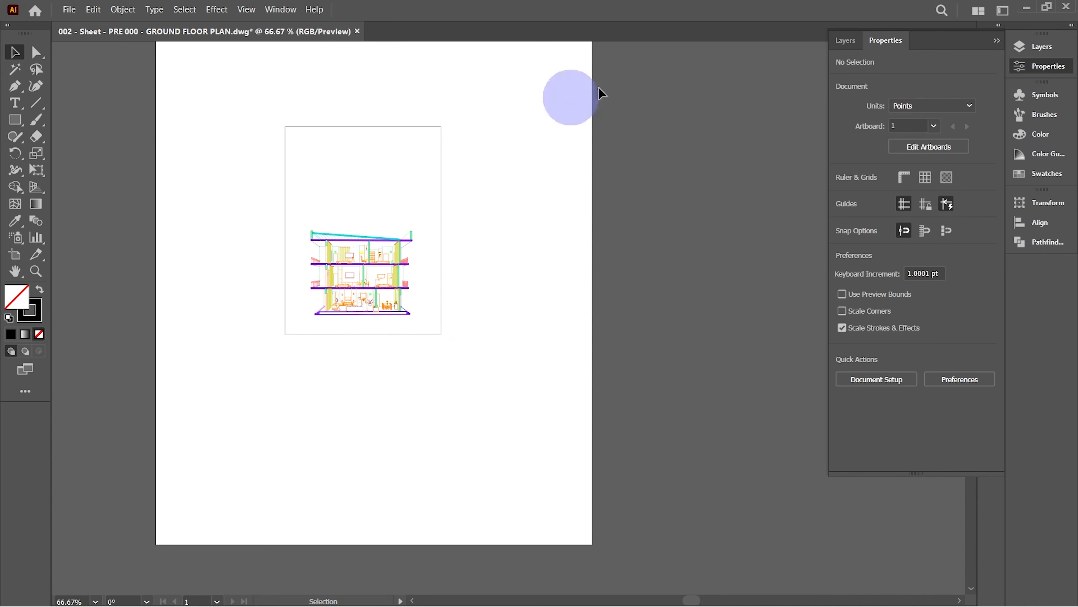
click(835, 44)
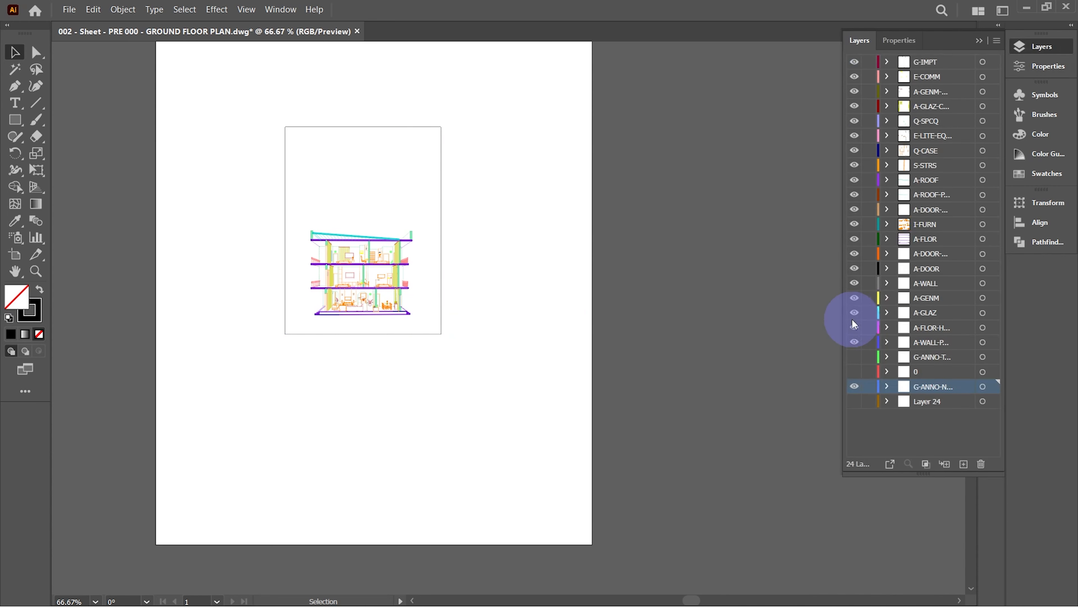
click(869, 387)
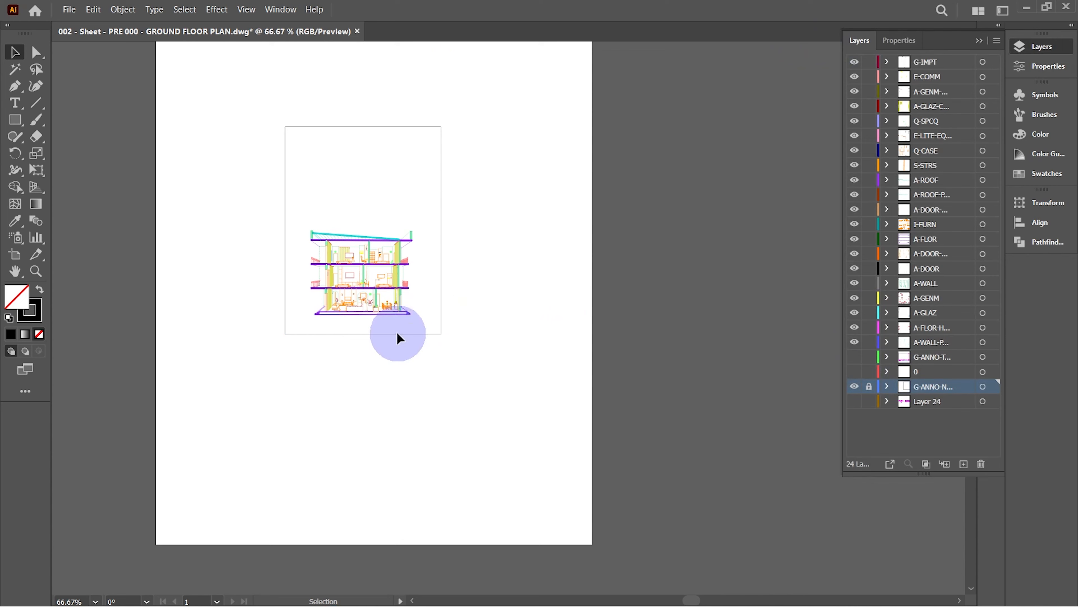
Select all unlocked artwork of the building section, set its stroke colour to black (000000), and deselect it
scroll(393, 340, up, 5)
scroll(391, 339, down, 3)
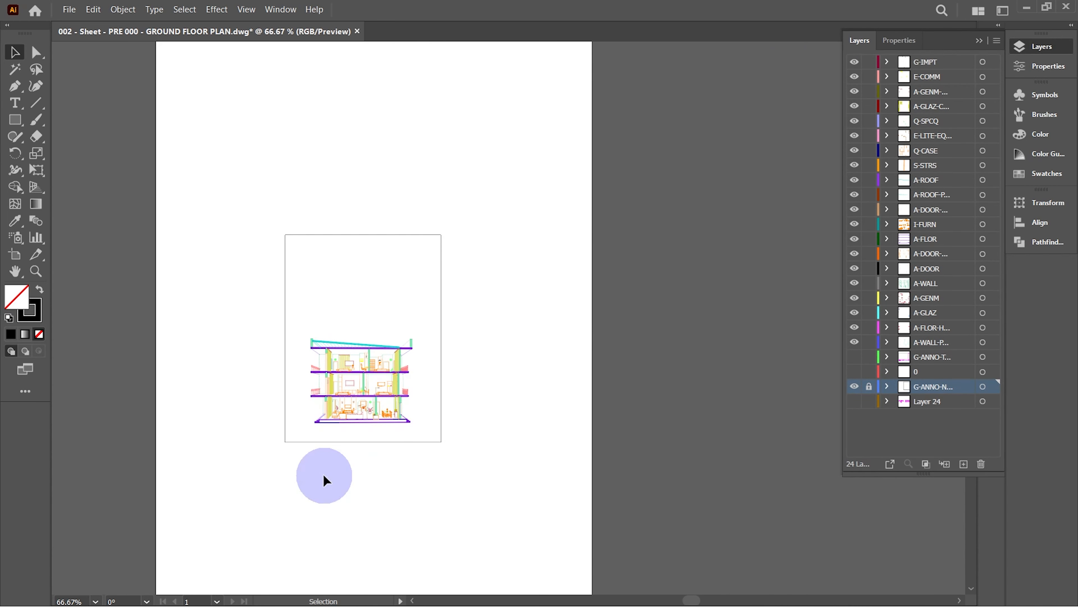
scroll(325, 480, up, 1)
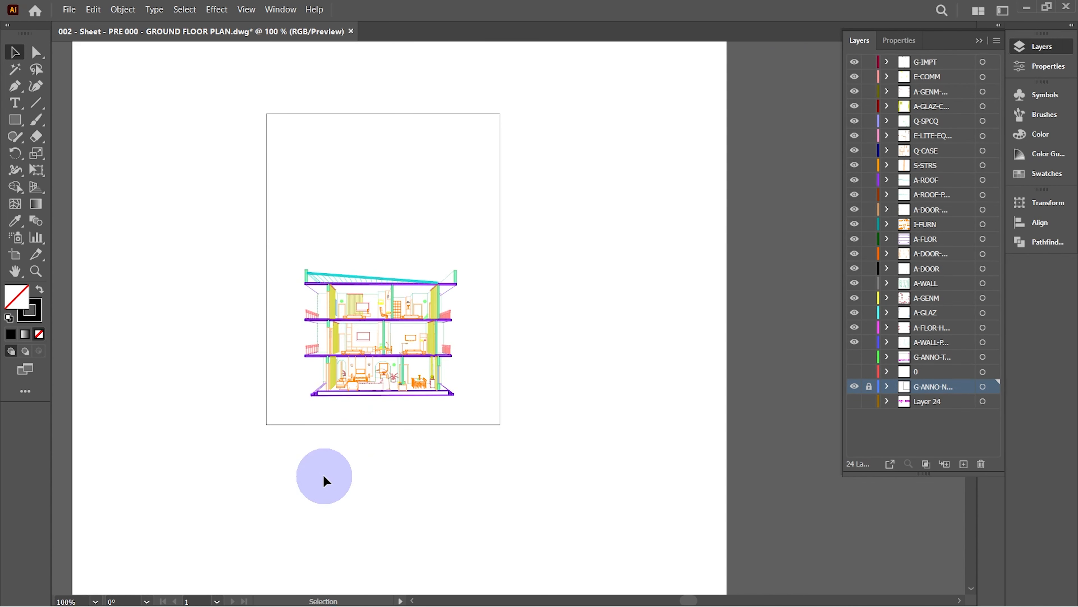
scroll(325, 480, down, 3)
scroll(325, 480, up, 5)
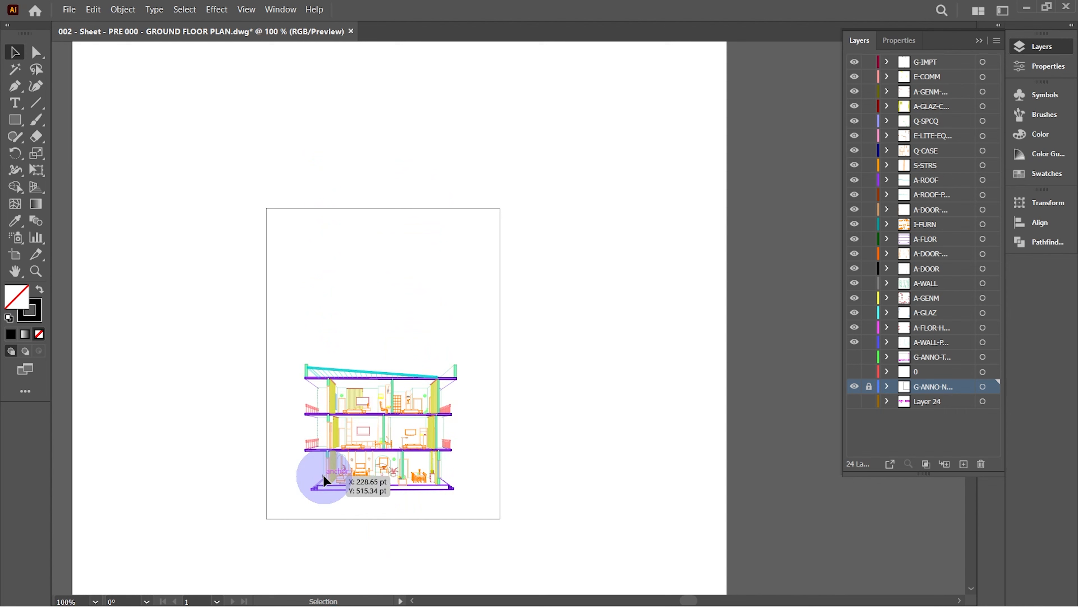
scroll(325, 480, down, 1)
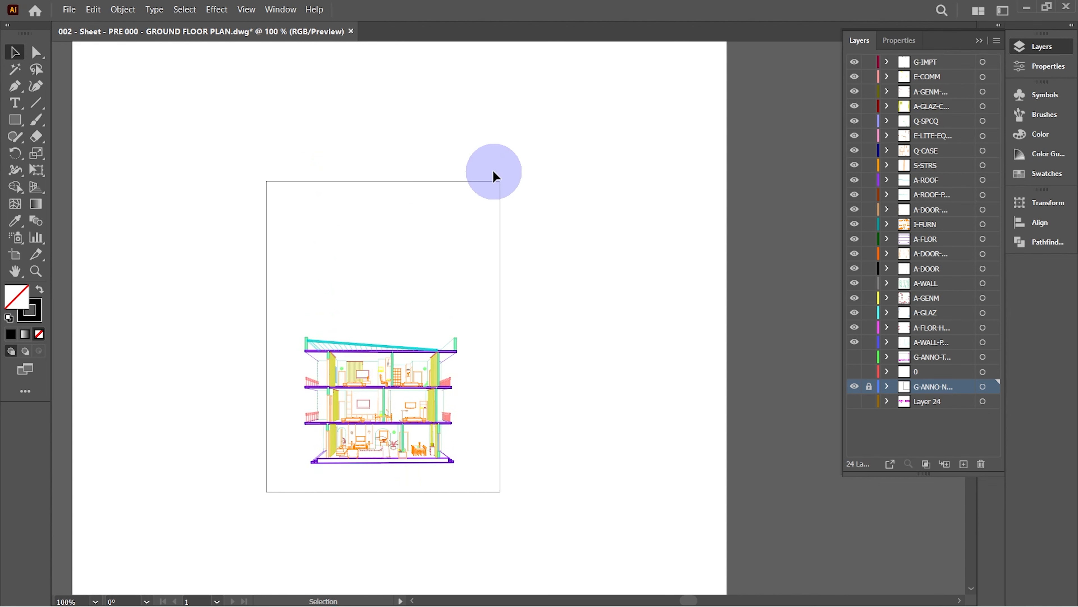
key(ctrl+a)
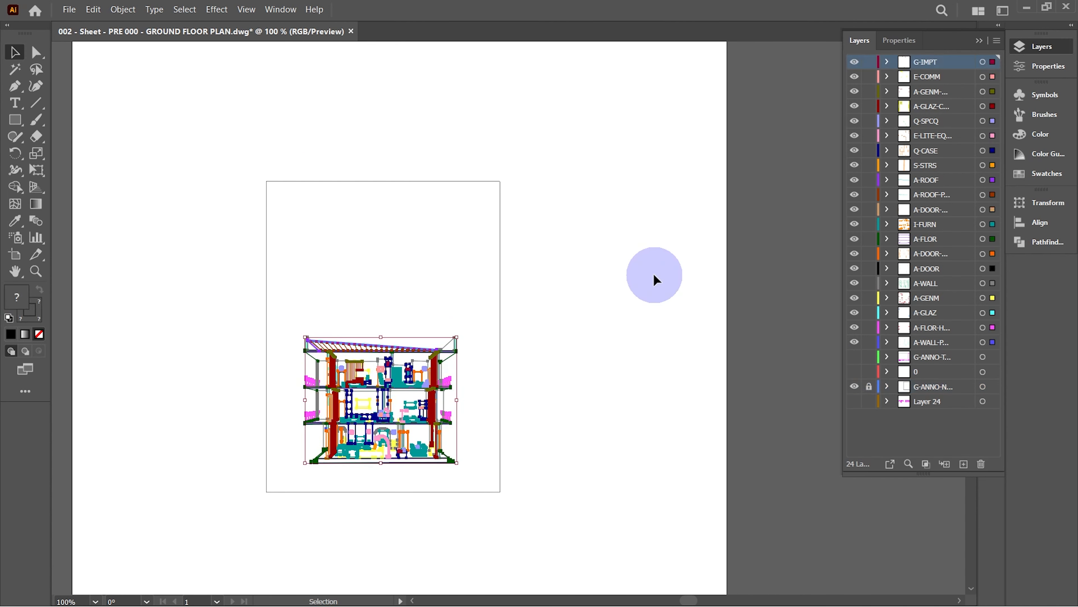
click(885, 40)
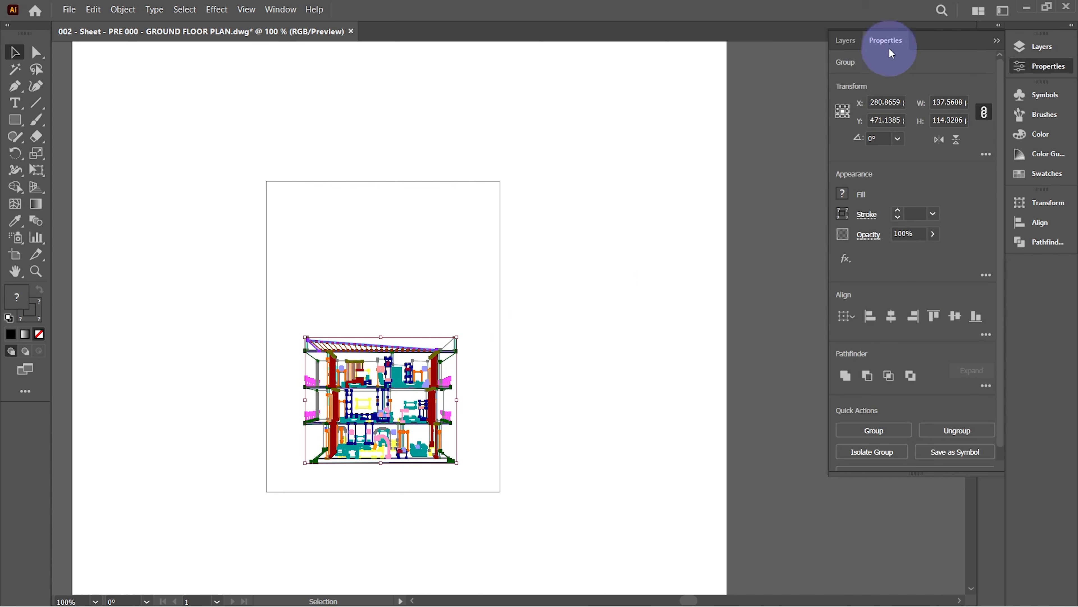
click(844, 218)
click(697, 336)
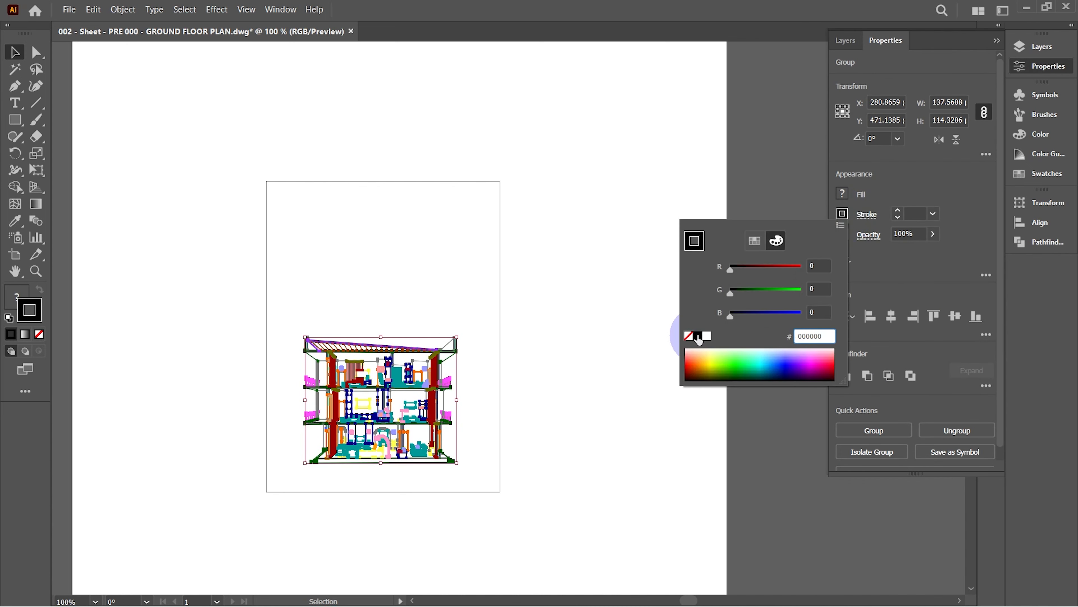
click(611, 270)
click(609, 271)
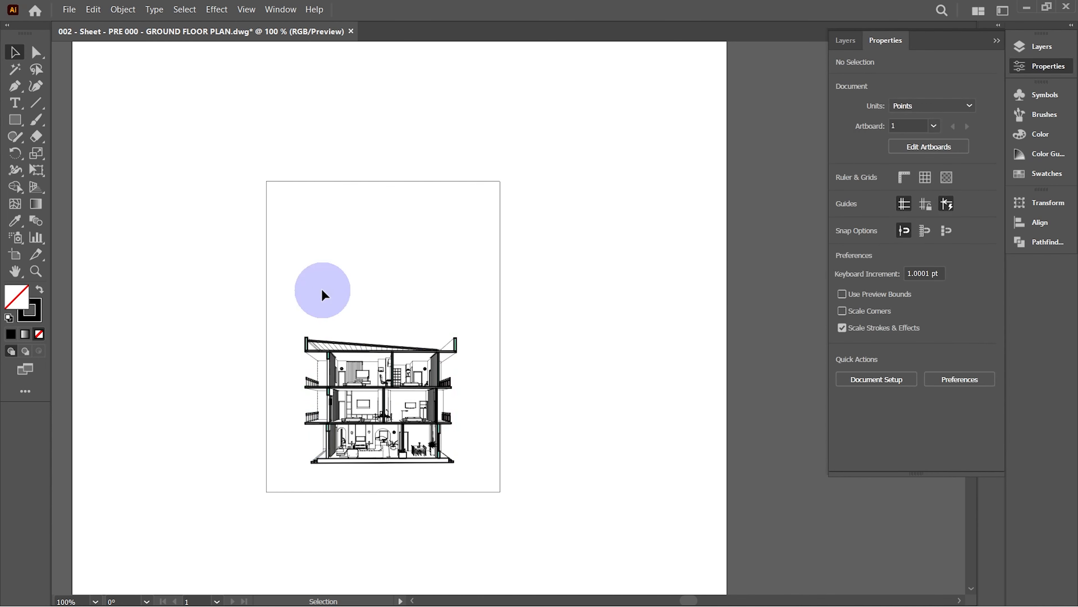
Set the fill of the cut walls on the A-WALL-P... layer to black (000000)
scroll(313, 506, up, 5)
scroll(313, 508, down, 3)
scroll(313, 508, down, 5)
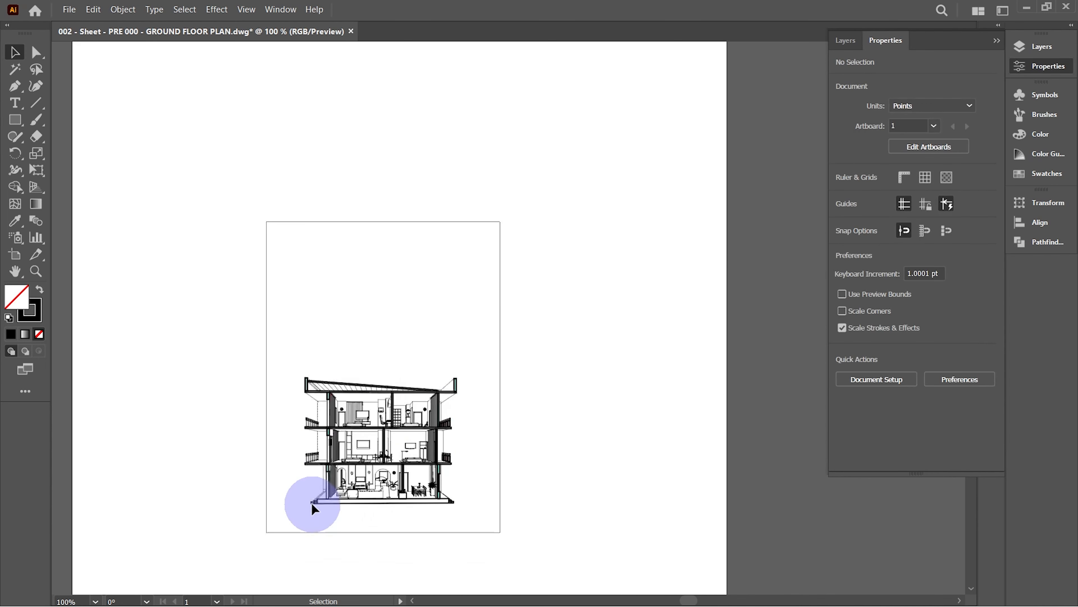
scroll(349, 319, up, 3)
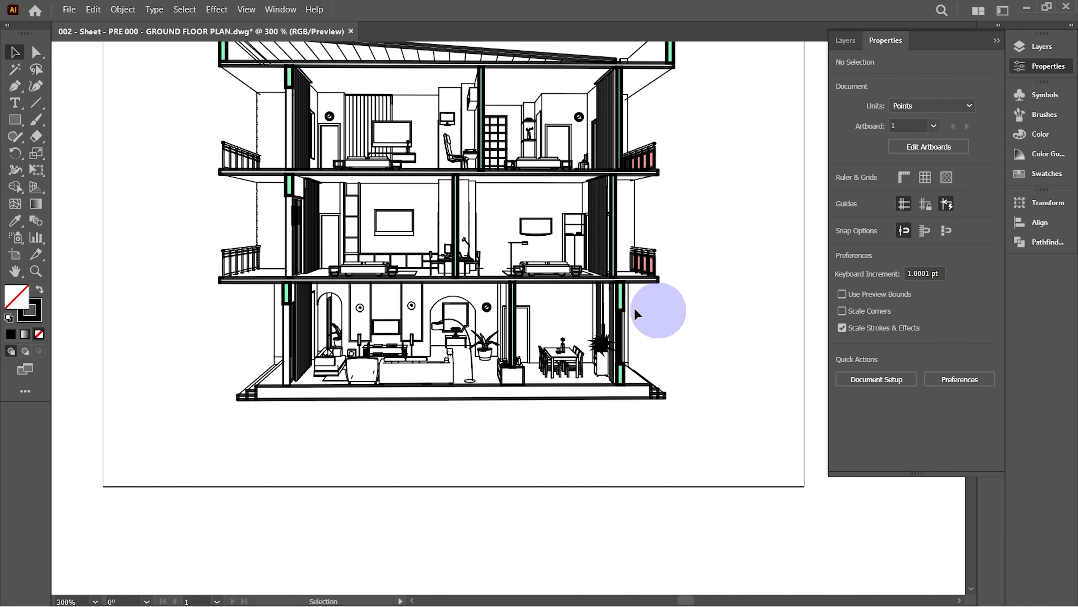
click(846, 41)
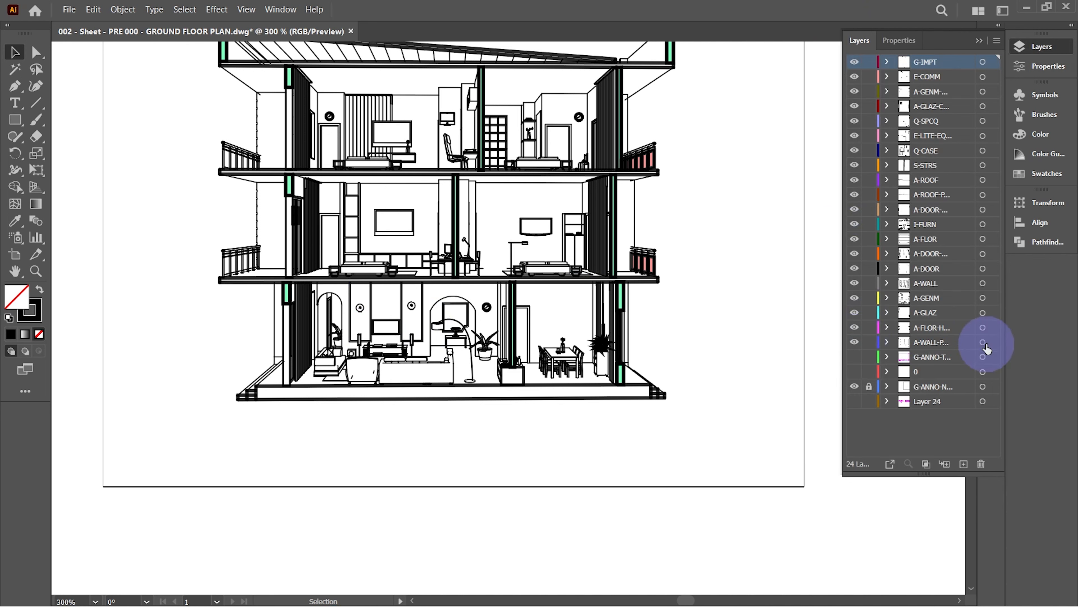
click(983, 342)
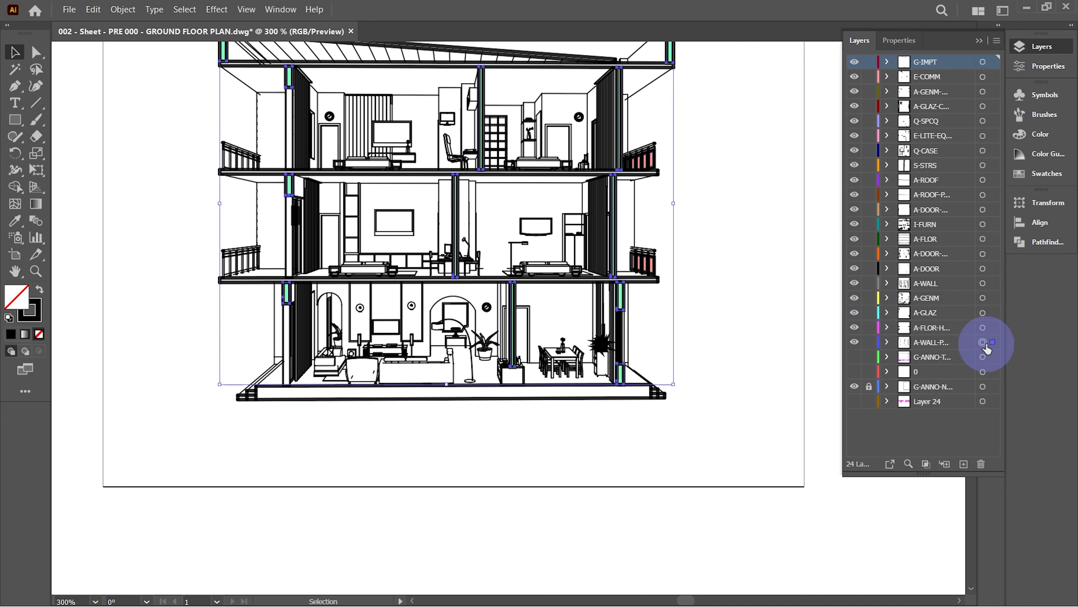
click(892, 40)
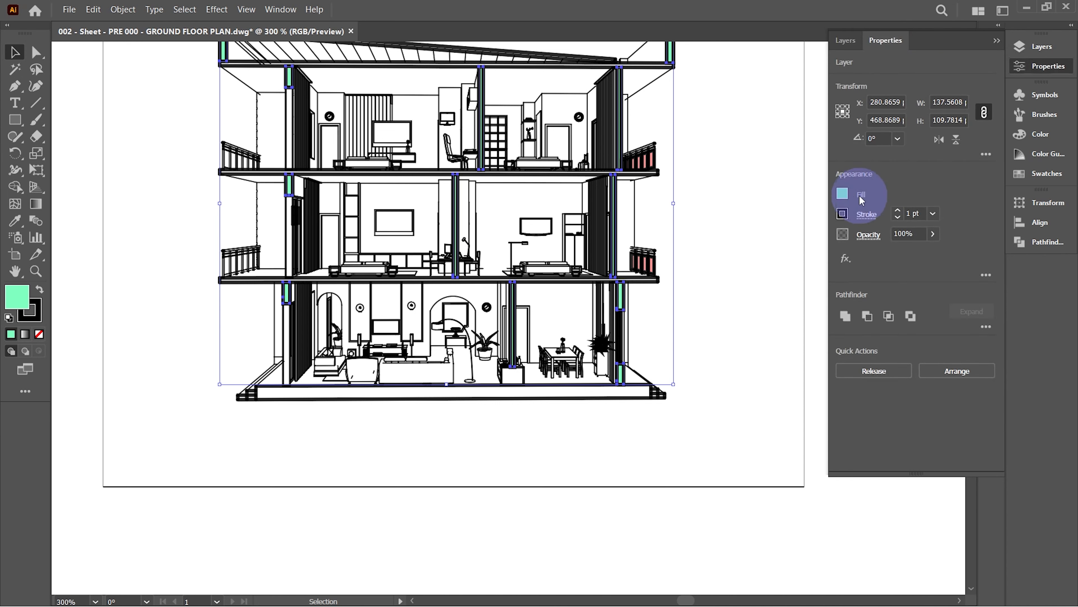
click(843, 193)
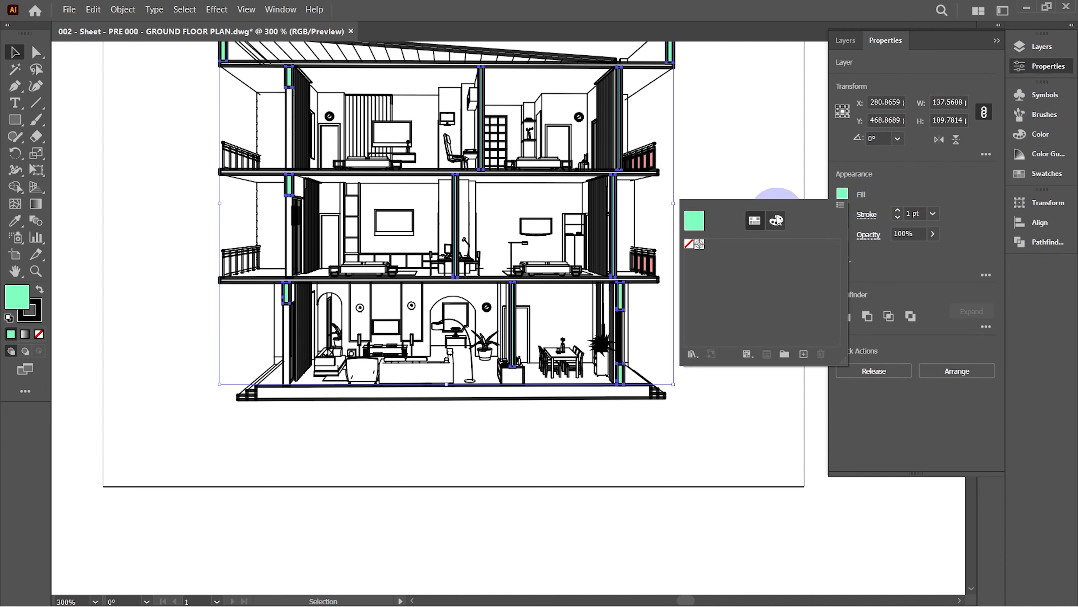
click(777, 219)
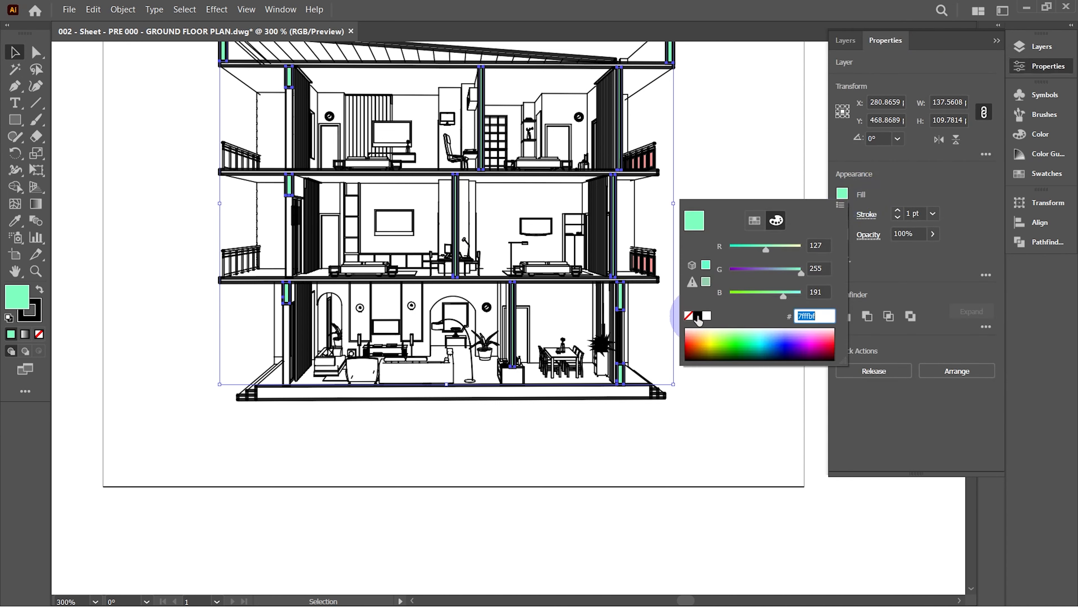
click(697, 317)
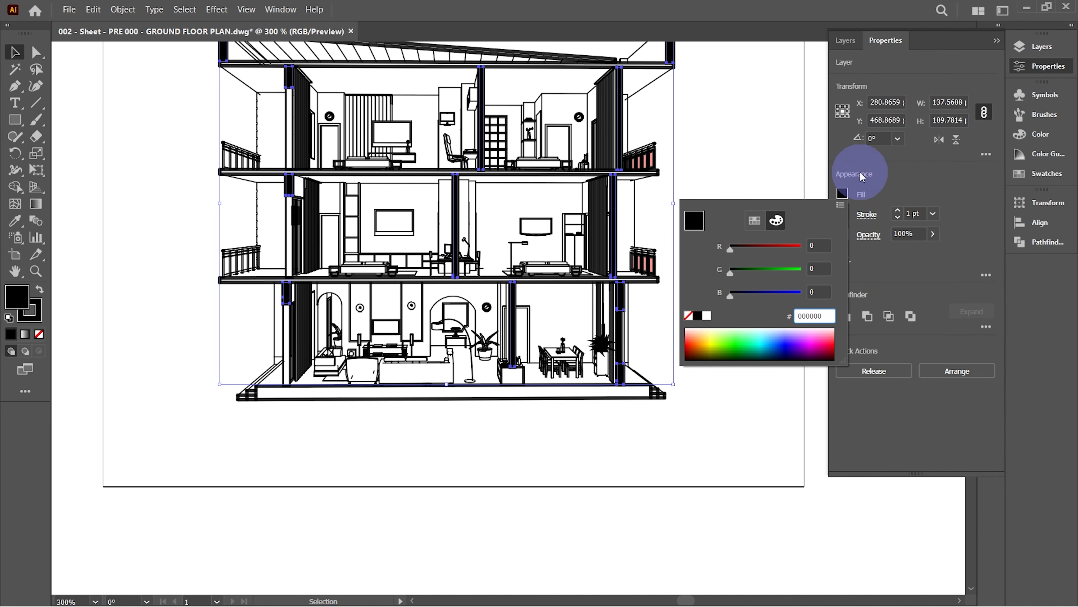
click(862, 212)
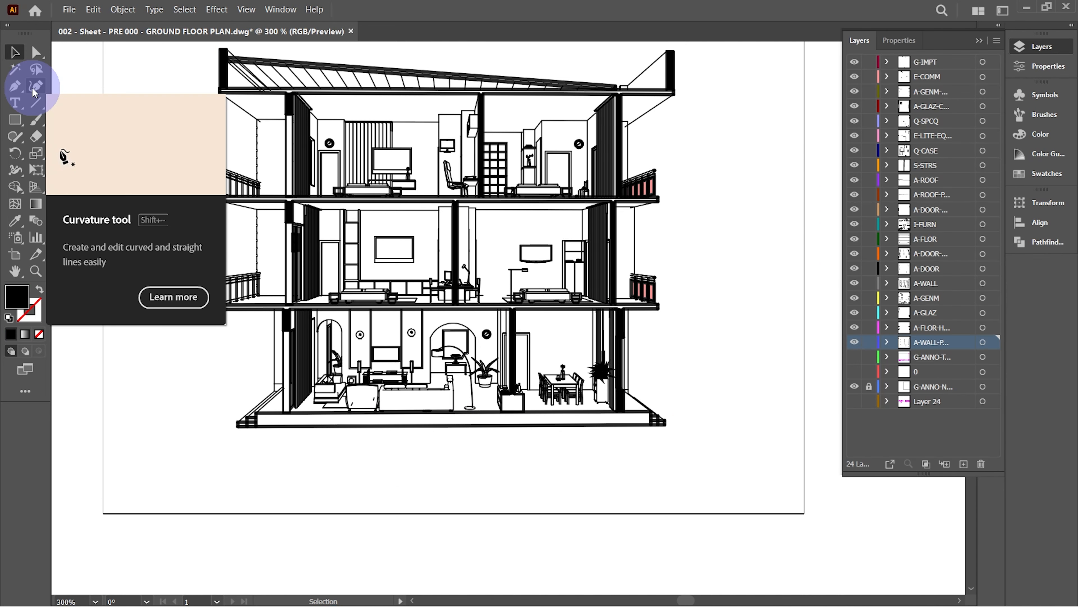
Draw a black-filled, four-cornered shape with straight edges just below the building using the Curvature tool
click(33, 88)
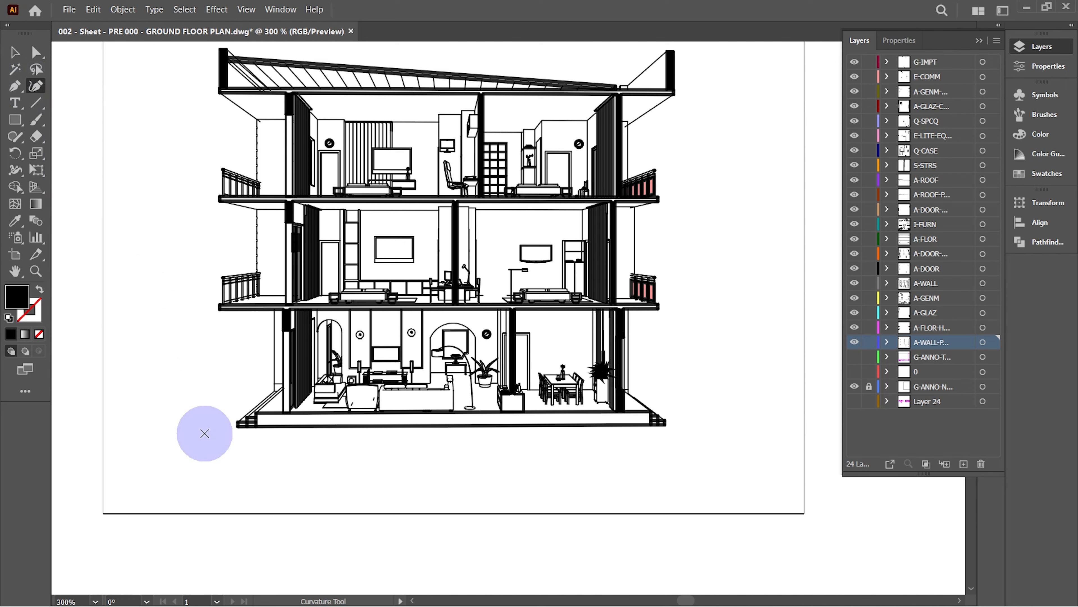
click(253, 448)
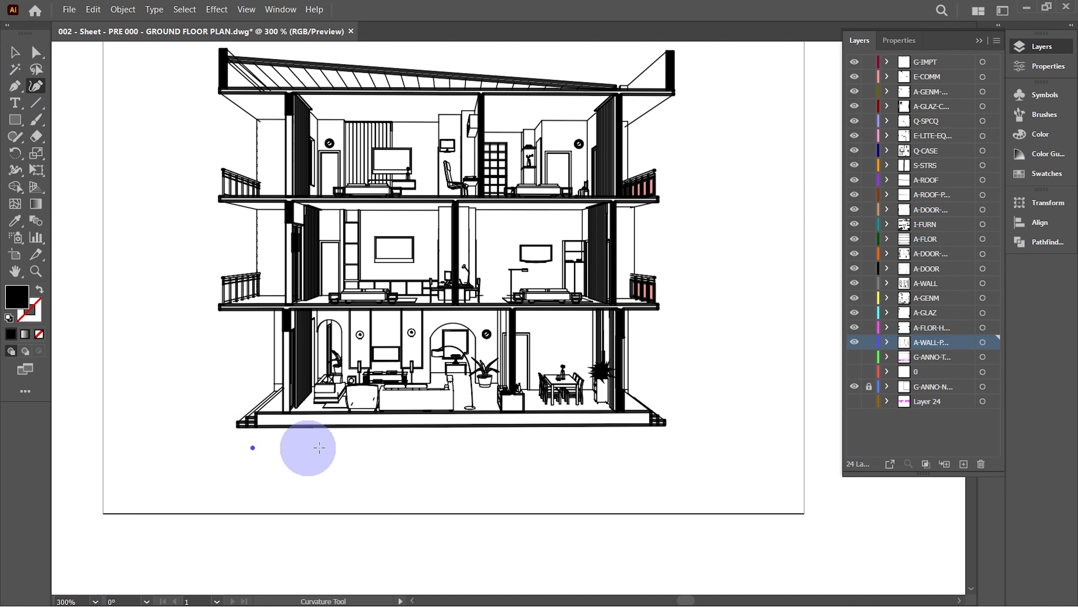
click(665, 485)
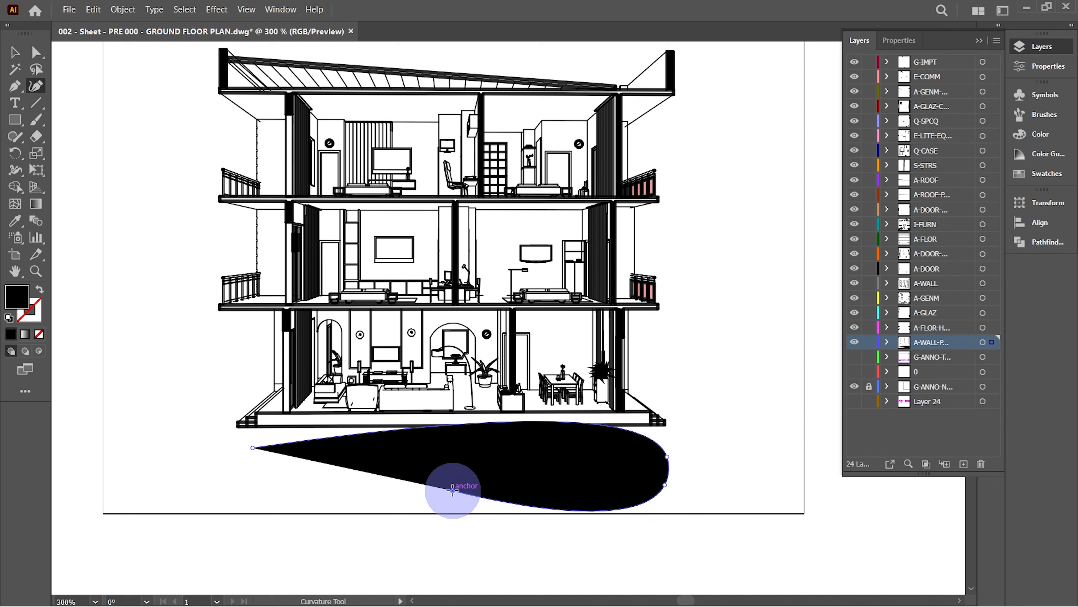
key(ctrl+z)
double_click(667, 457)
double_click(665, 485)
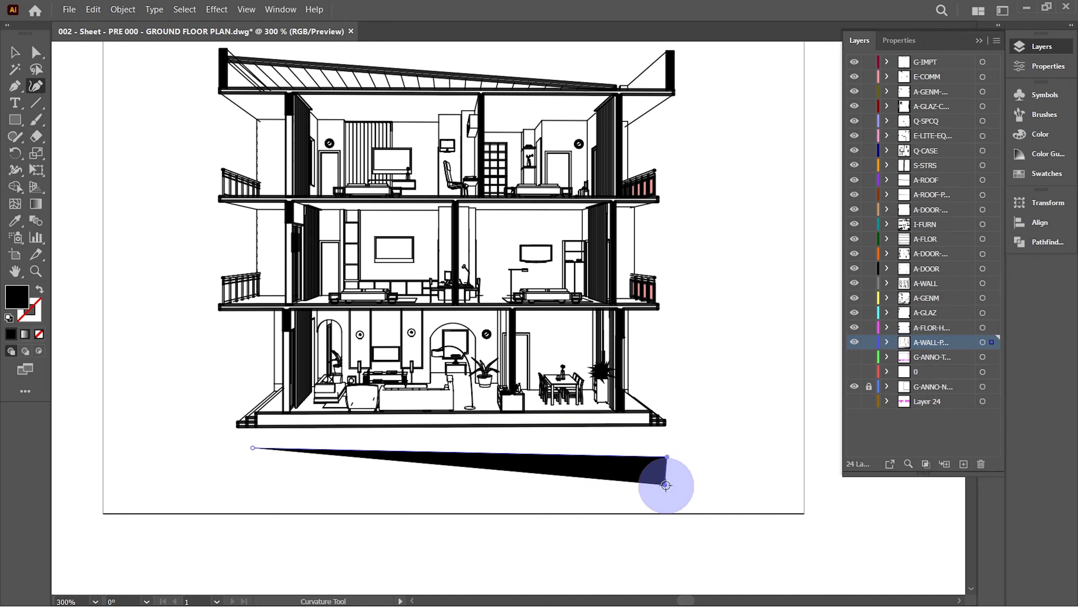
click(250, 479)
Move the black shape's four corners onto the ground slab's outline to fill the slab, and deselect it
drag(253, 447, 256, 412)
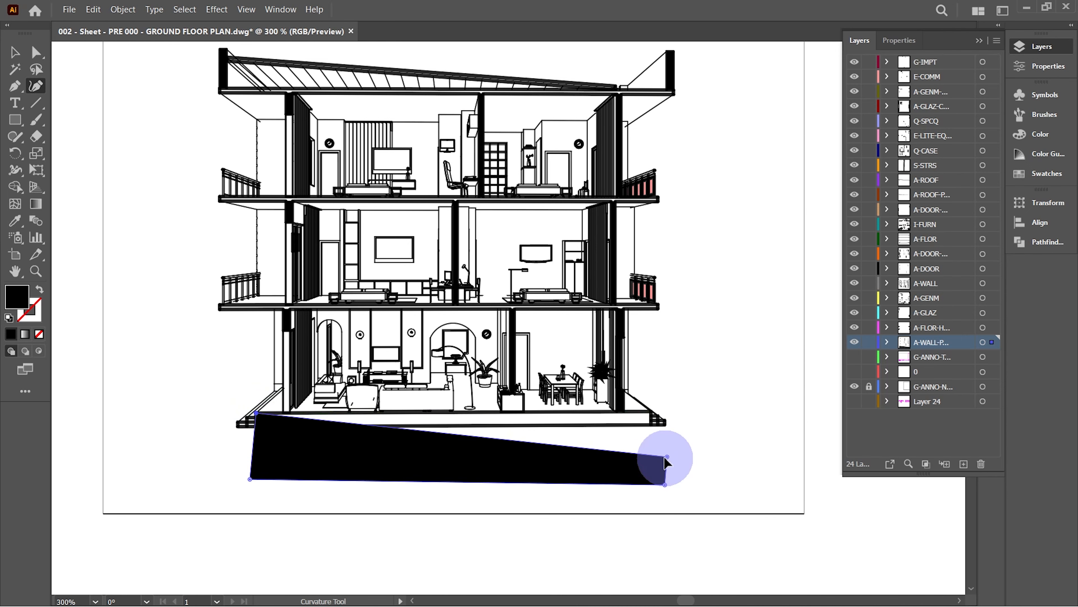
drag(667, 456, 652, 412)
drag(665, 484, 651, 424)
drag(249, 478, 256, 426)
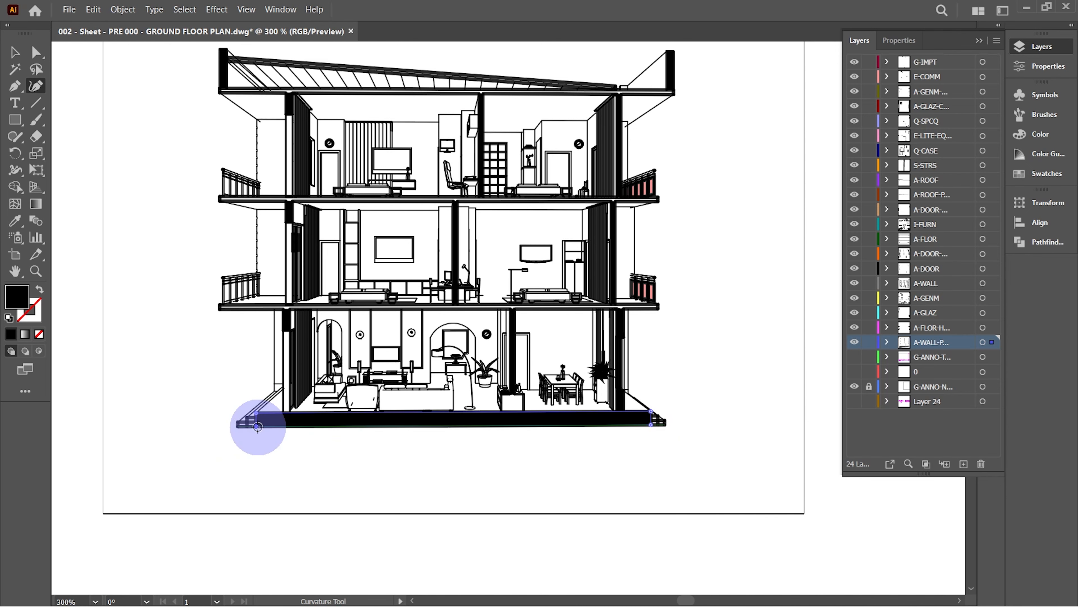
key(v)
drag(455, 412, 460, 415)
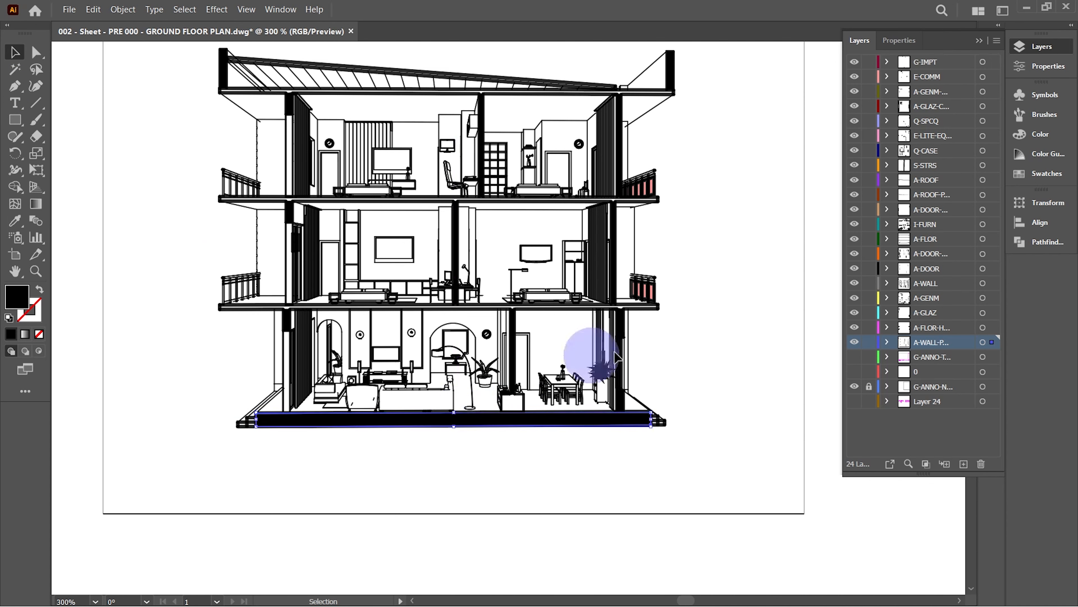
click(673, 355)
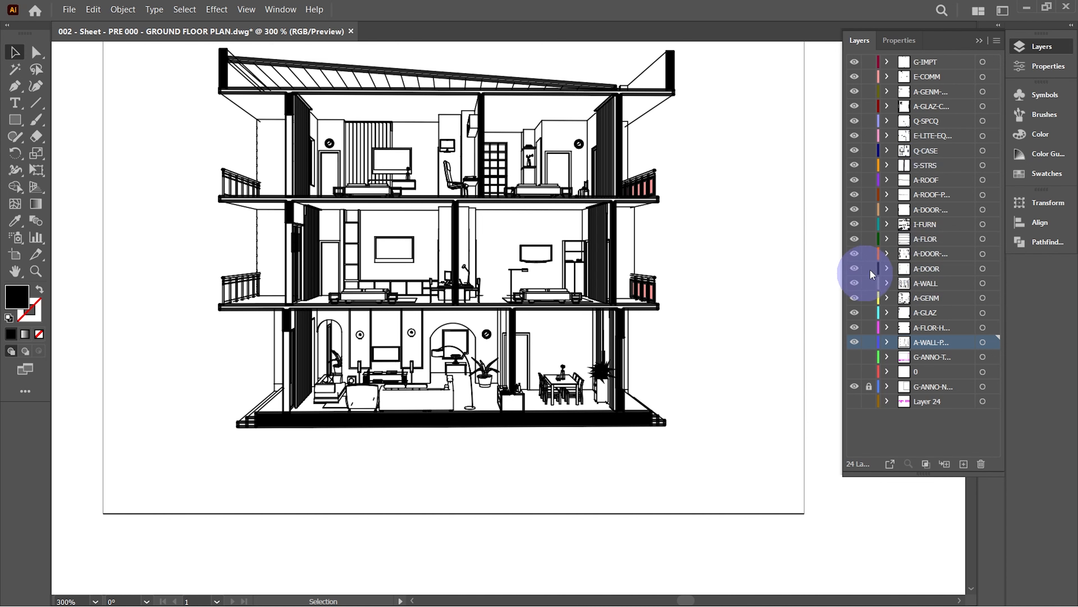
Set the stroke weight of all linework on the A-WALL layer to 0.75 pt
click(983, 284)
click(899, 40)
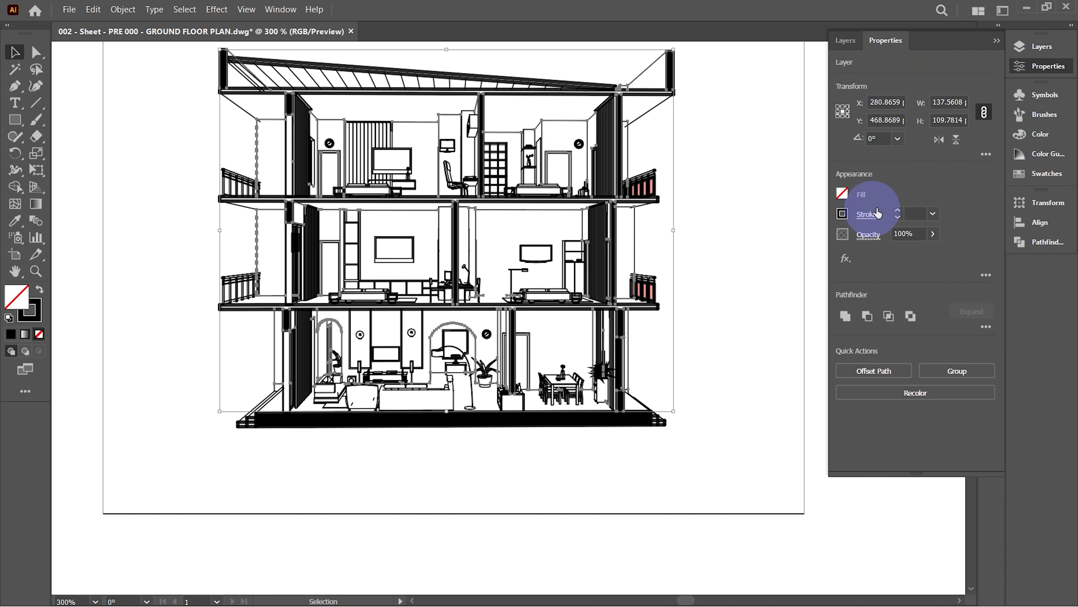
click(933, 213)
click(957, 282)
click(936, 214)
click(954, 259)
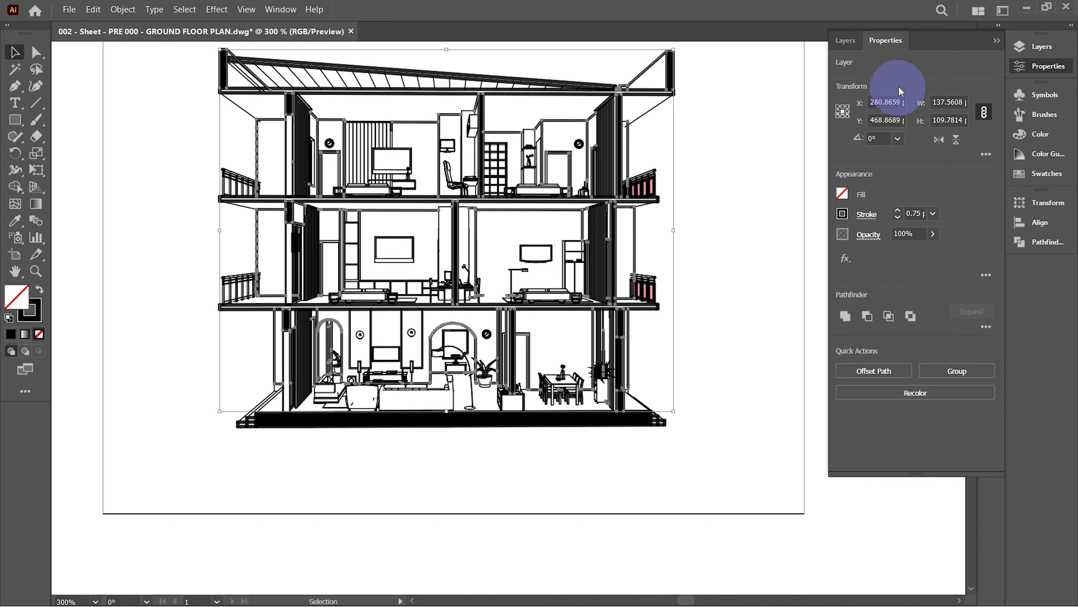
Set the stroke weight of the furniture on the I-FURN layer to 0.2 pt and deselect it
click(854, 40)
click(983, 224)
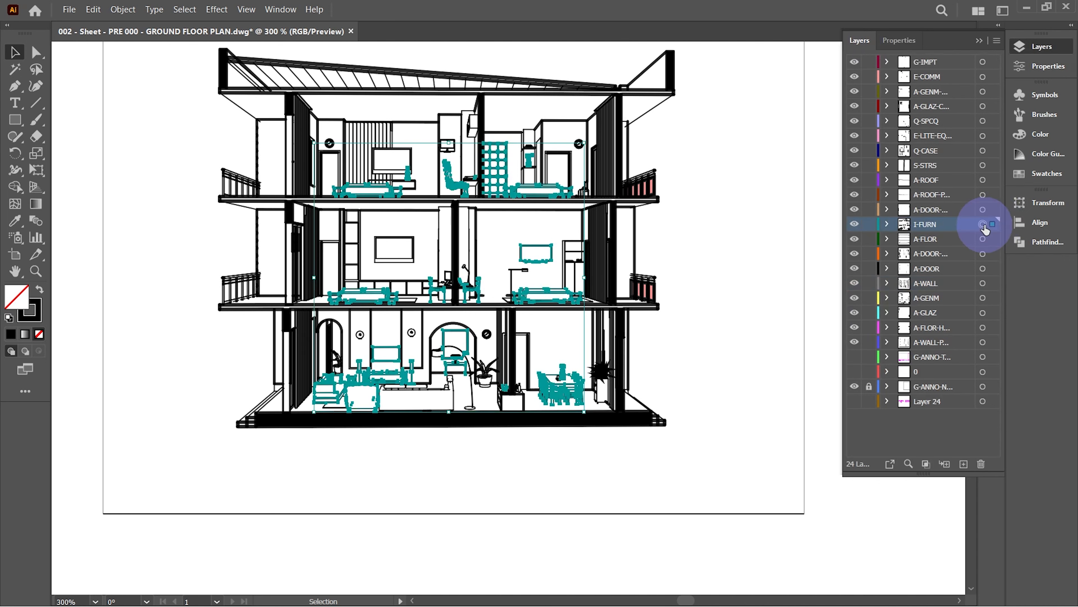
click(727, 161)
click(983, 224)
click(899, 40)
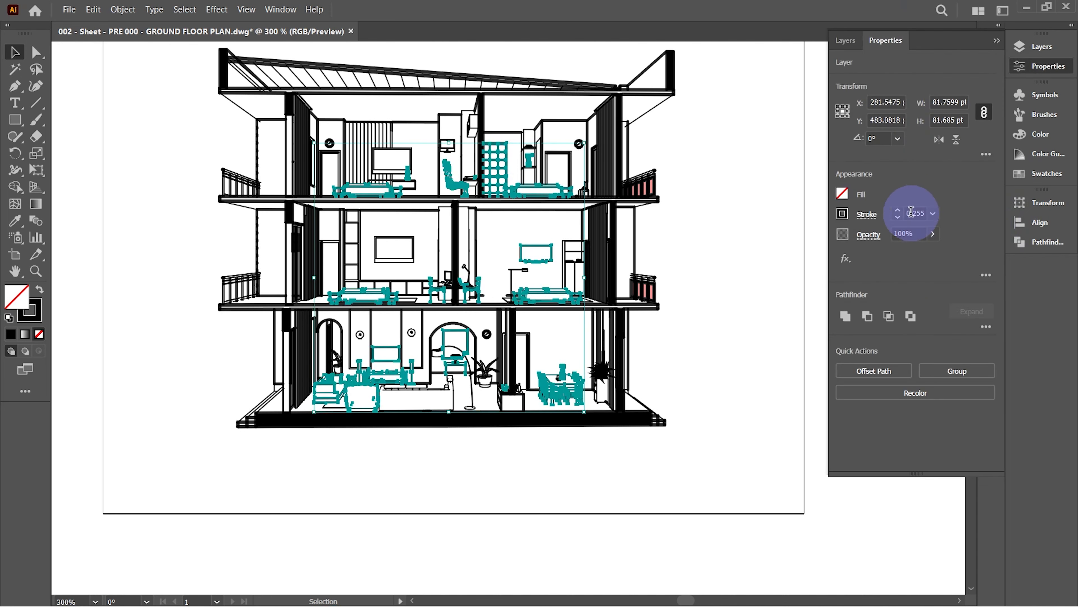
click(912, 213)
text(0.2)
key(Return)
click(774, 223)
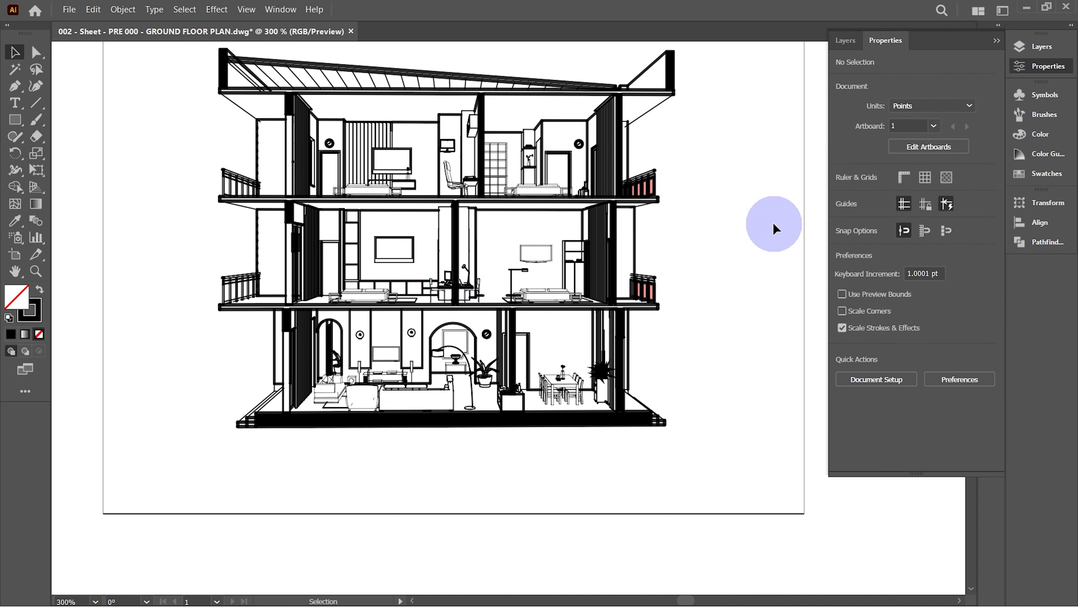
Reduce the stroke weight of the balcony railings on the A-FLOR-H... layer to a thin line and deselect them
click(844, 41)
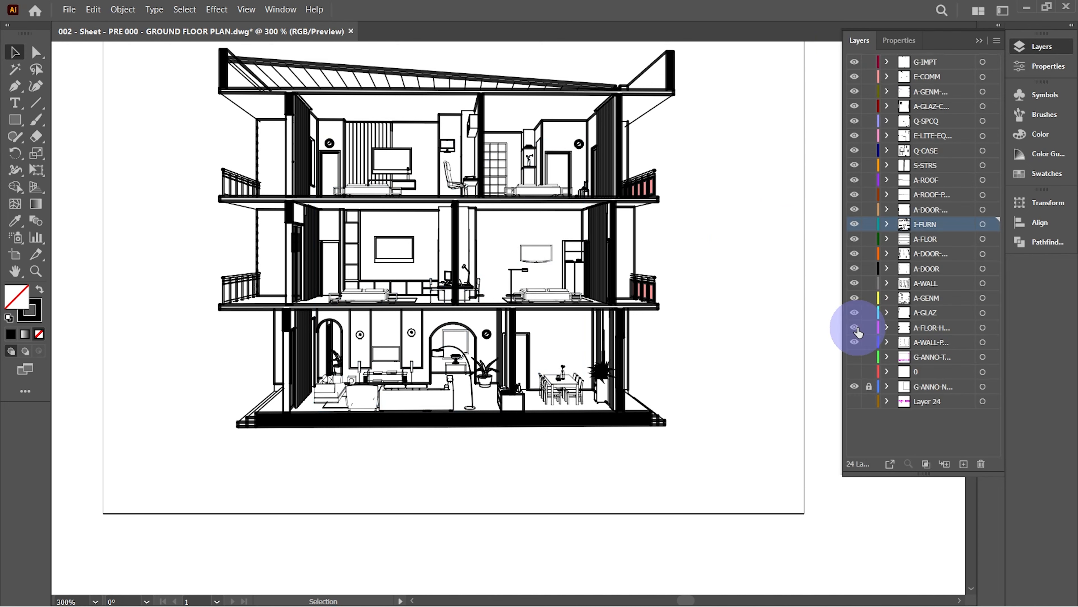
click(983, 327)
click(899, 40)
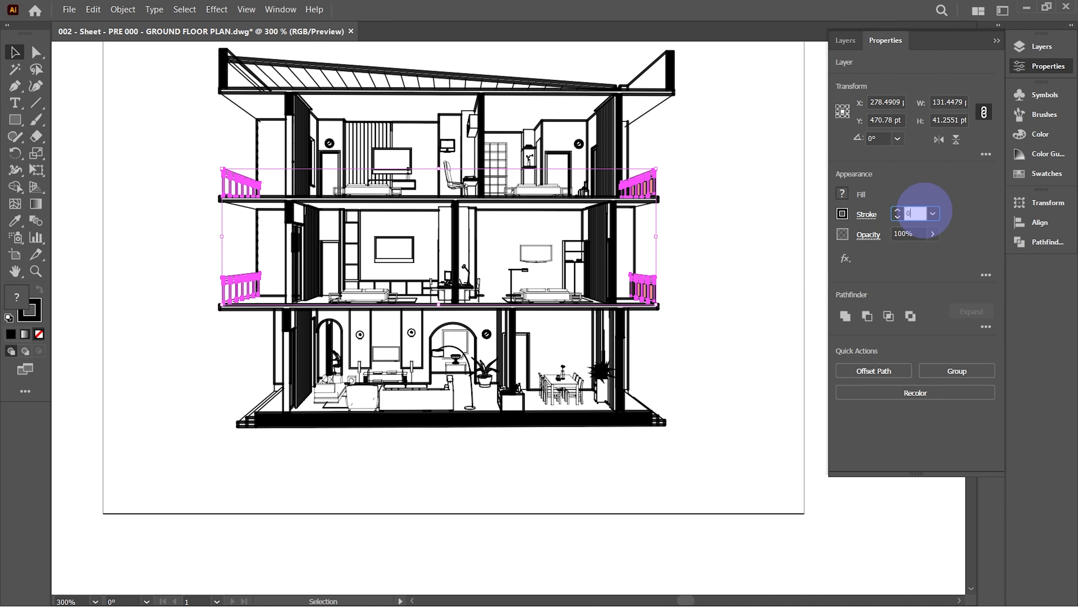
click(775, 259)
Identify the glazing on the A-GLAZ layer and set its stroke weight to 0.1 pt
click(846, 41)
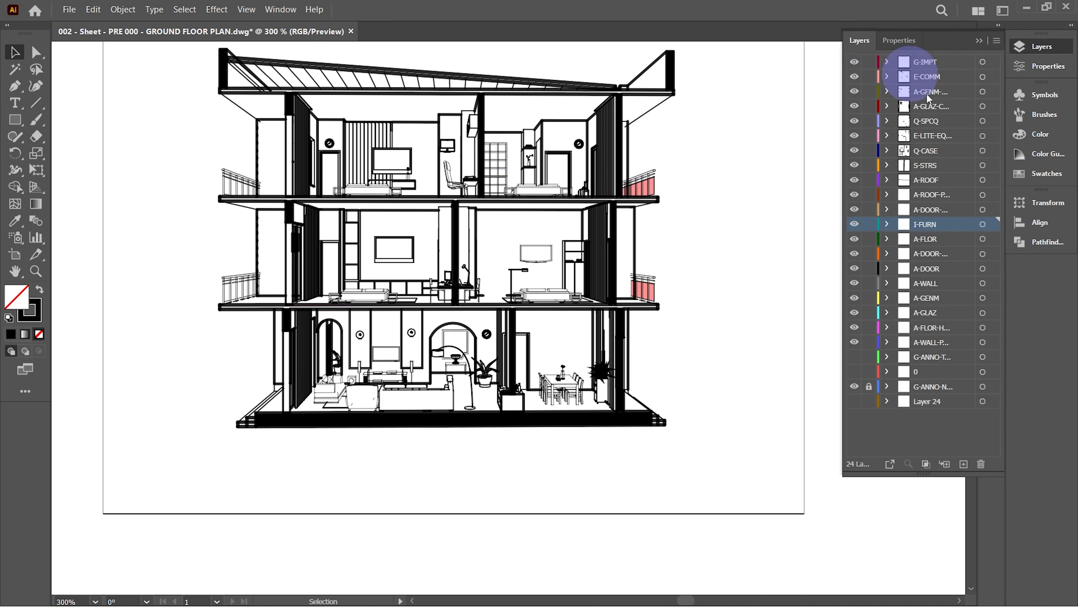
click(983, 313)
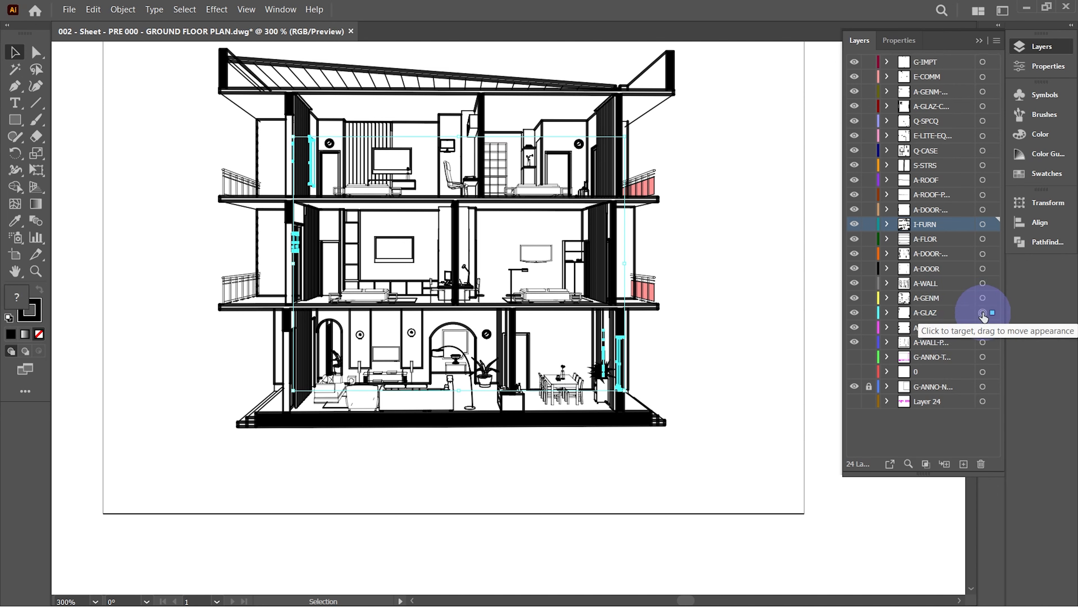
click(853, 316)
click(853, 316)
click(983, 312)
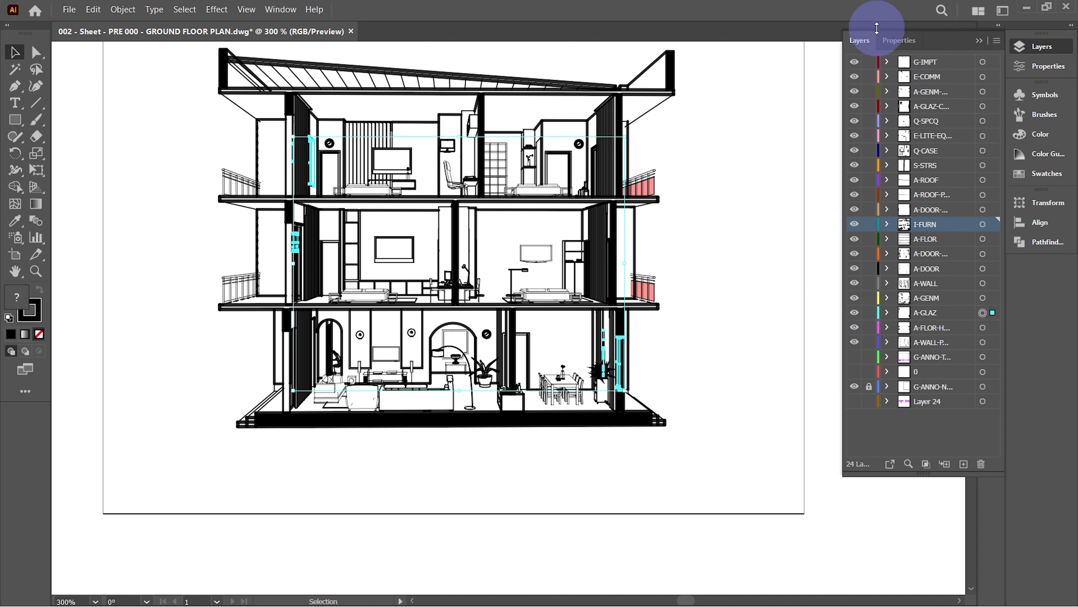
click(899, 40)
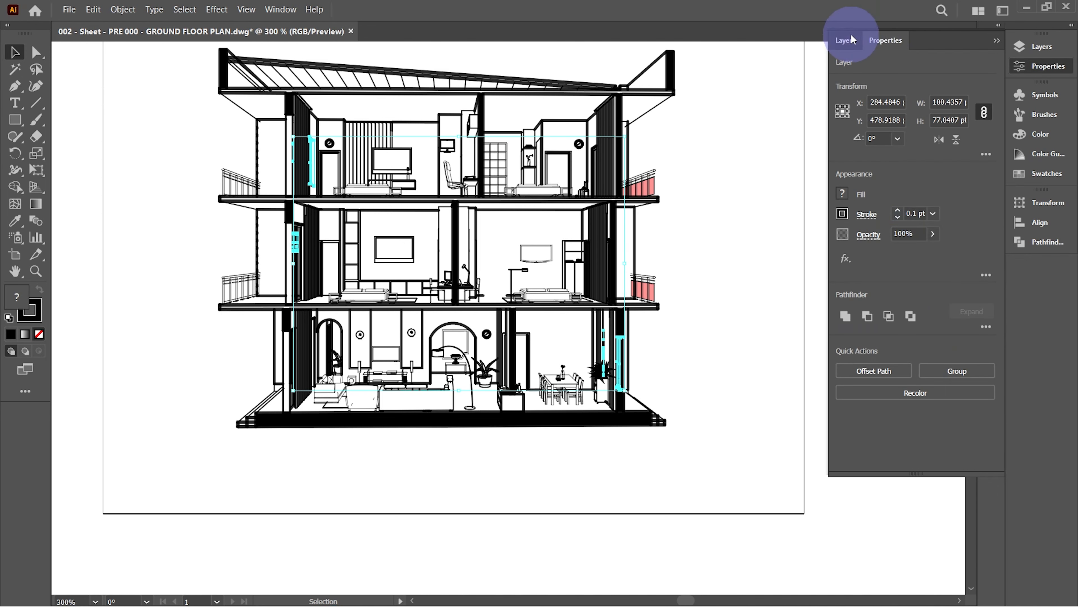
Reduce the stroke weight of the generic models on the A-GENM layer to a thin line and deselect them
click(845, 40)
click(983, 298)
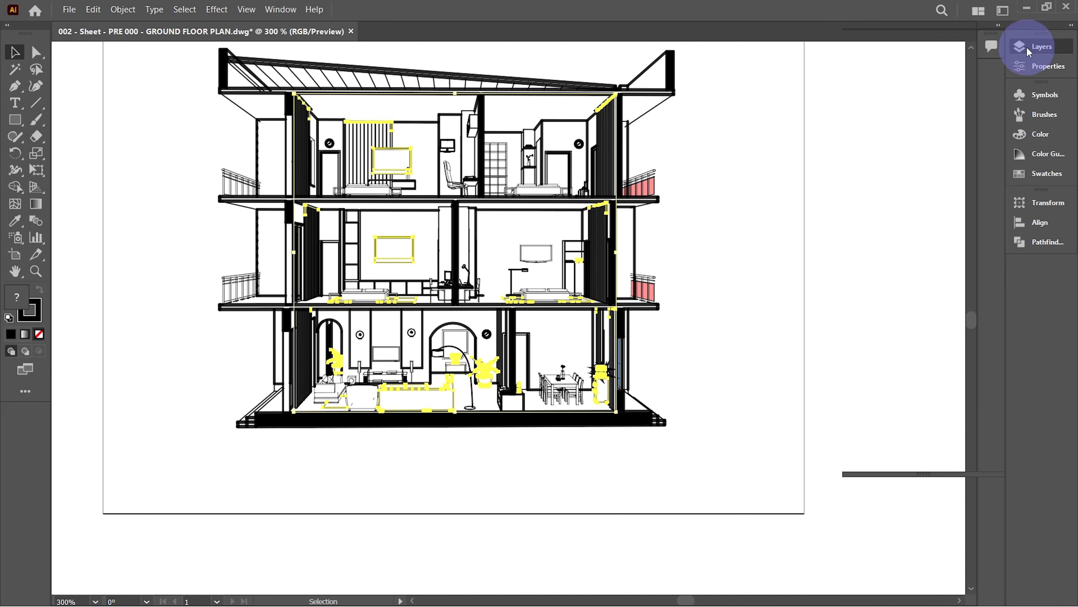
click(1044, 66)
click(918, 213)
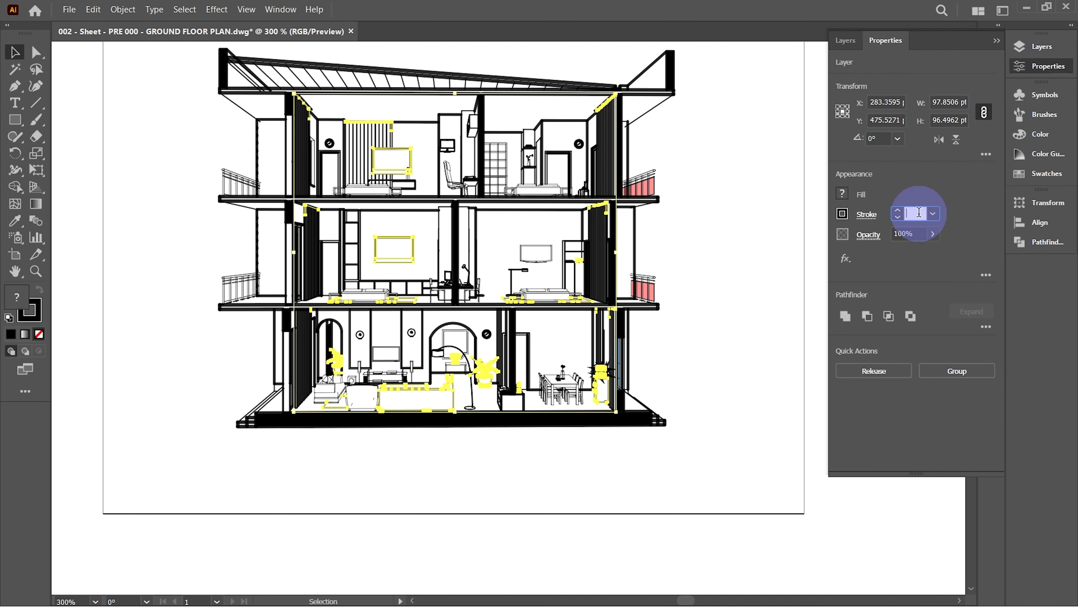
click(785, 195)
Target the linework on the A-DOOR layer and open its stroke weight for editing
click(847, 40)
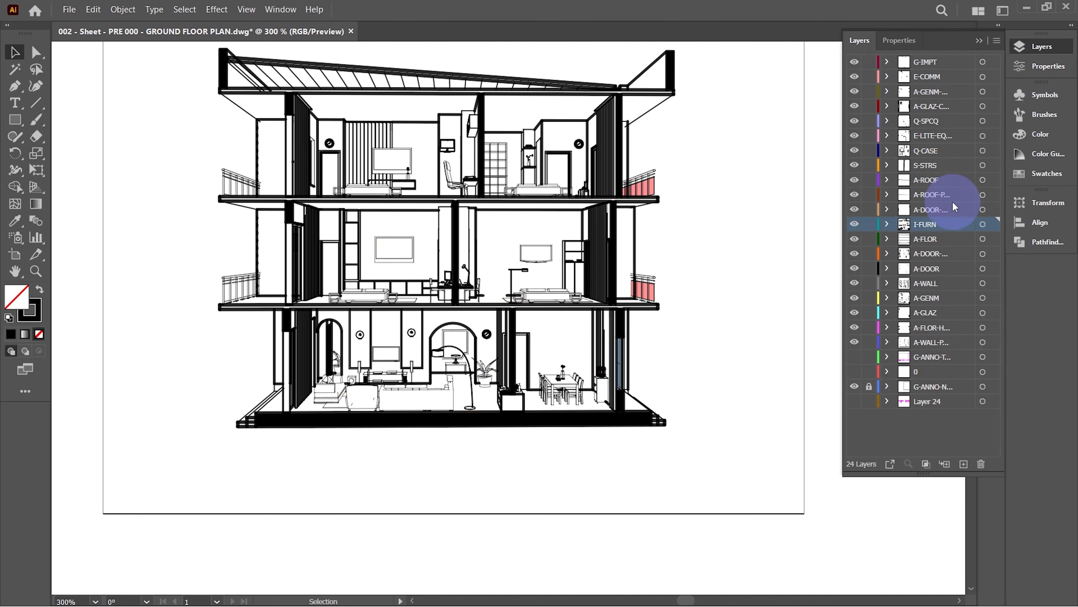
click(983, 297)
click(983, 283)
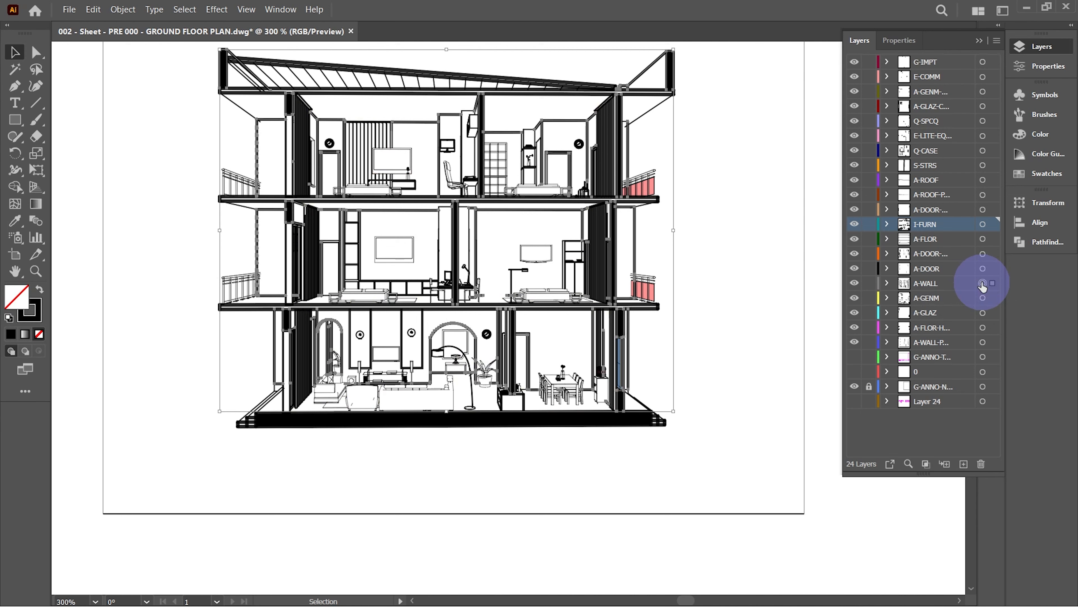
click(896, 39)
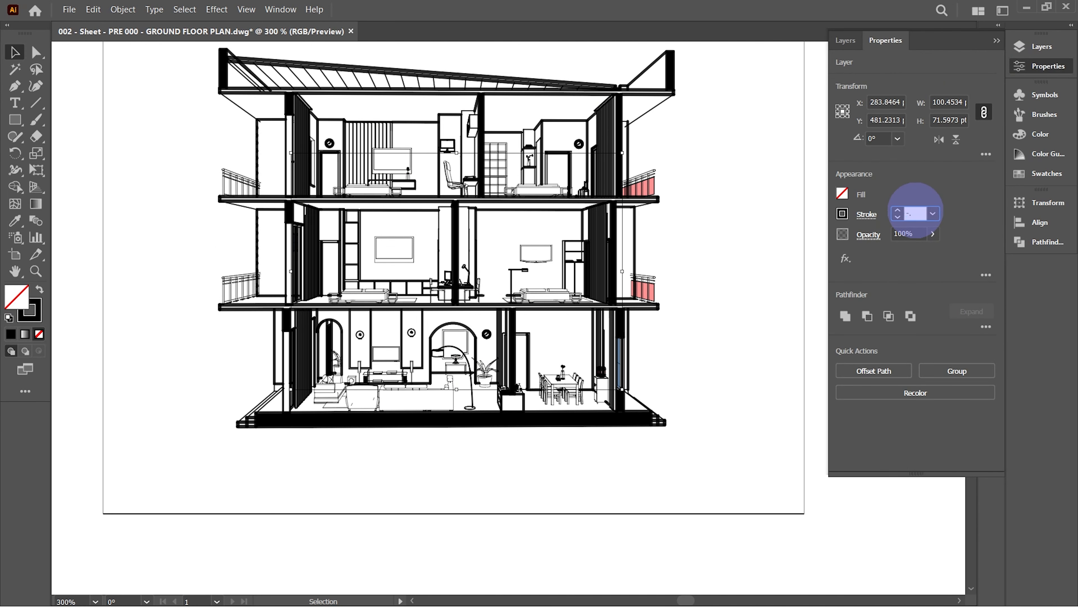
Target the floor slabs on the A-FLOR layer and set their stroke weight to 0.75 pt
click(846, 40)
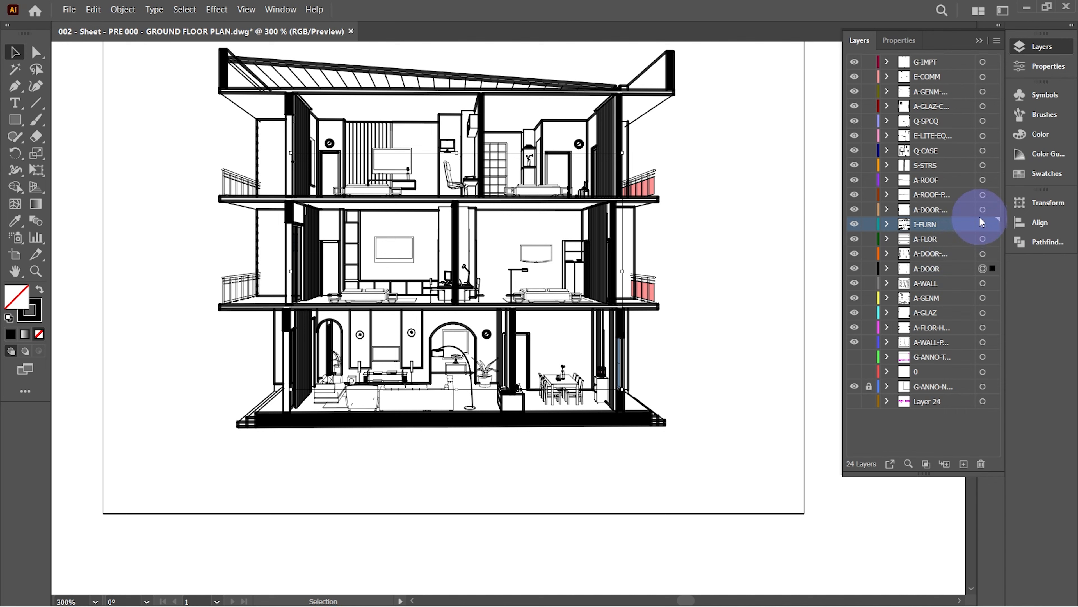
click(983, 238)
click(897, 44)
click(939, 213)
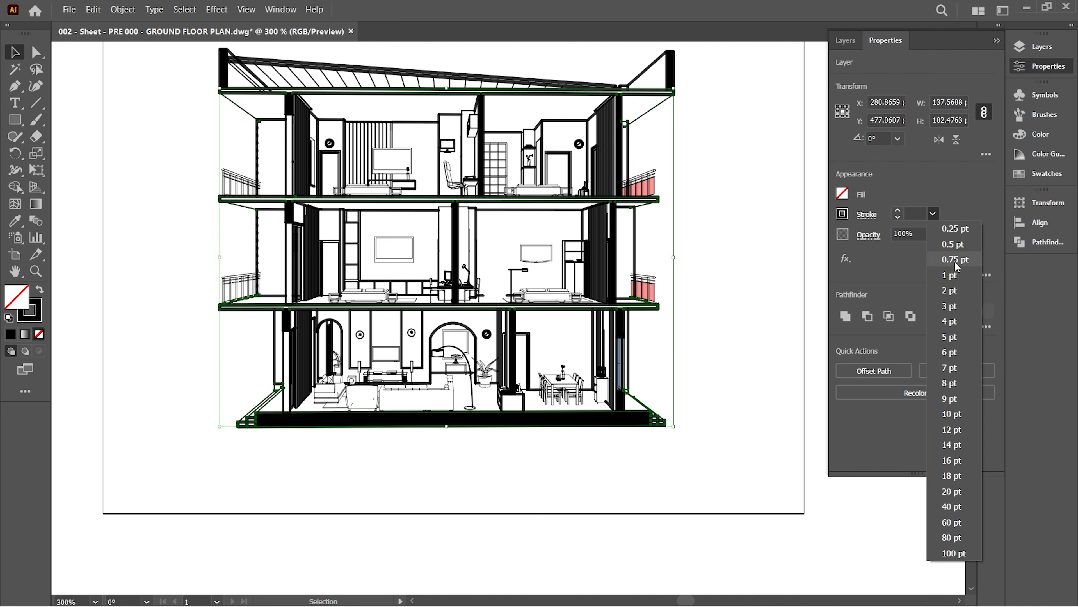
click(955, 259)
Identify the roof pattern lines on the A-ROOF-P... layer and hide that layer
click(847, 42)
click(983, 196)
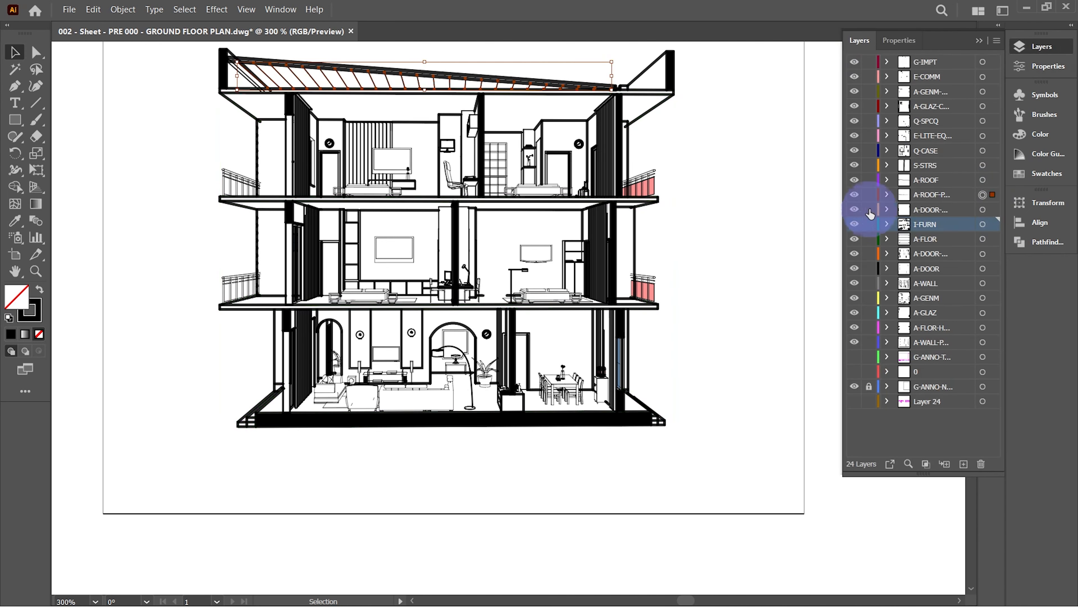
click(854, 194)
Set the stroke weight of the A-ROOF layer's linework to 0.75 pt and deselect it
click(983, 180)
click(899, 39)
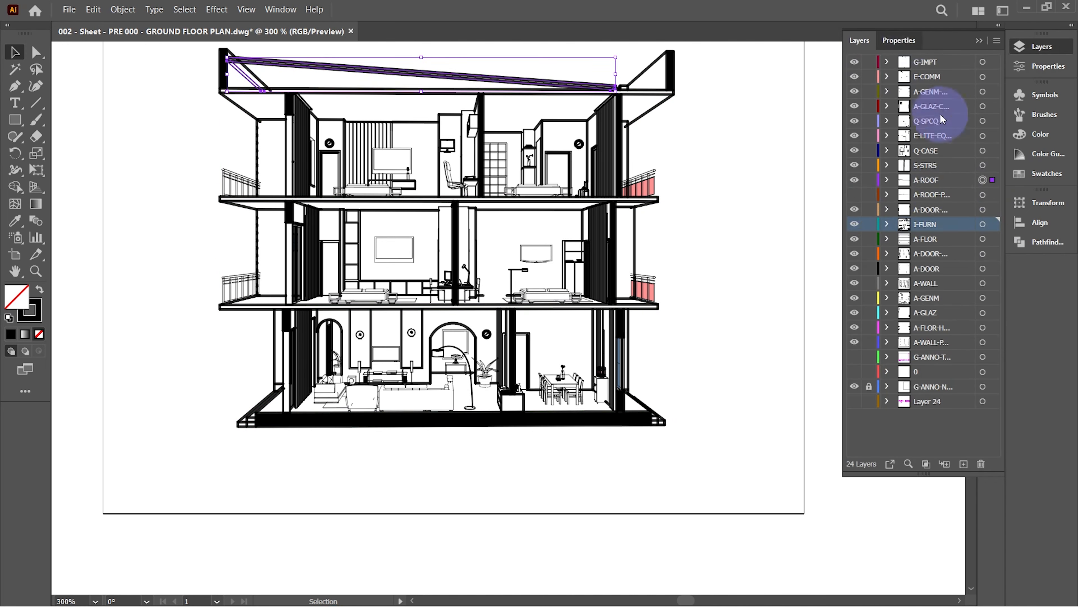
click(940, 214)
click(951, 258)
click(773, 170)
Identify the linework on the S-STRS layer and hide that layer
click(845, 40)
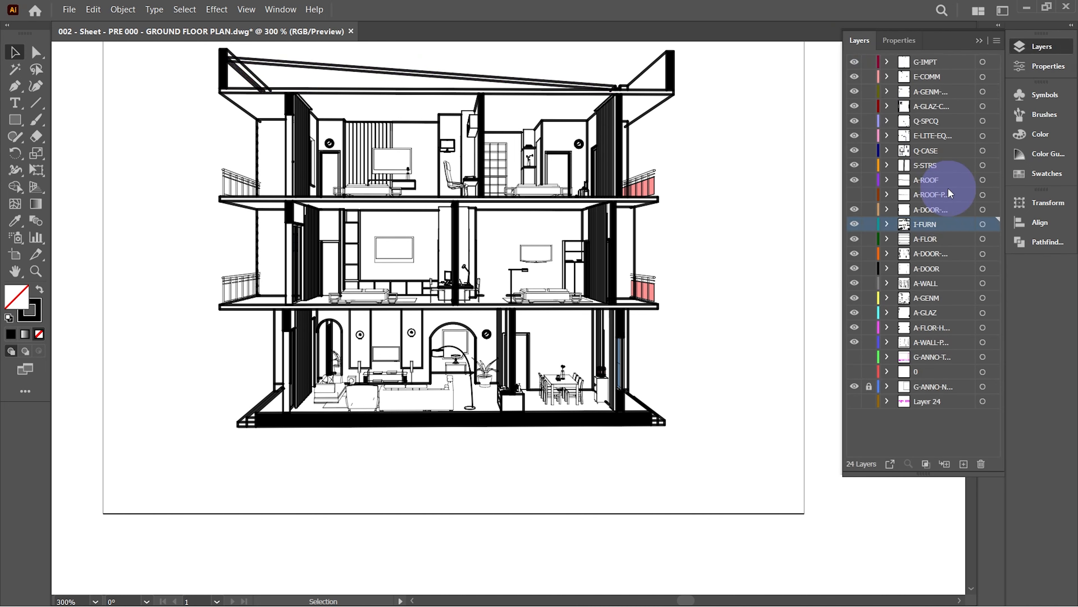
click(983, 164)
click(855, 165)
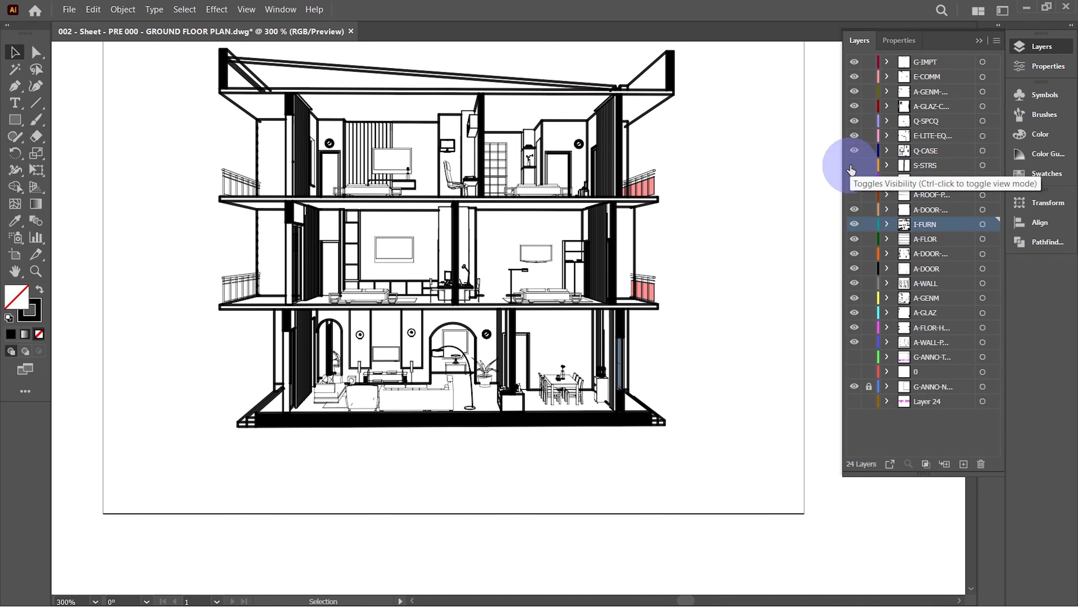
Reduce the stroke weight of the casework on the Q-CASE layer to a thin line
click(983, 151)
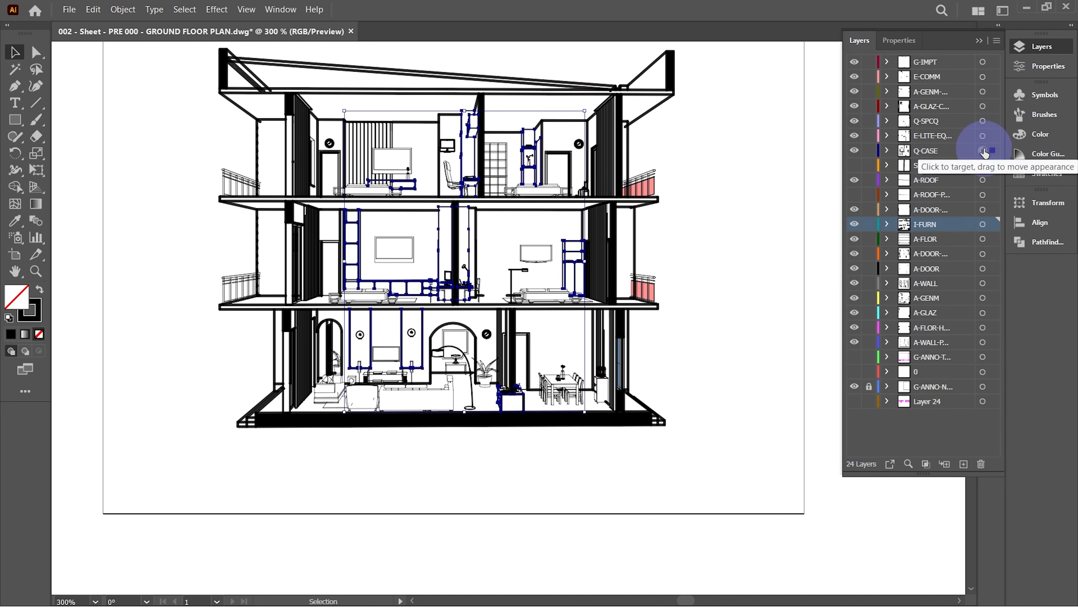
click(896, 40)
click(845, 40)
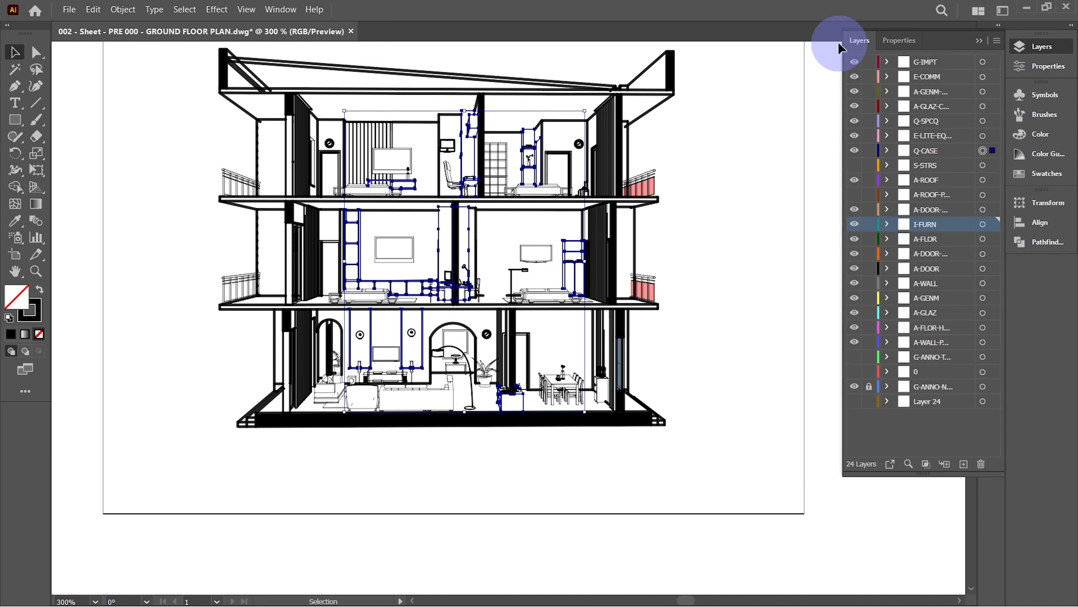
Set the stroke weight of the A-DOOR-... layer directly above I-FURN to 0.2 pt
click(983, 209)
click(897, 41)
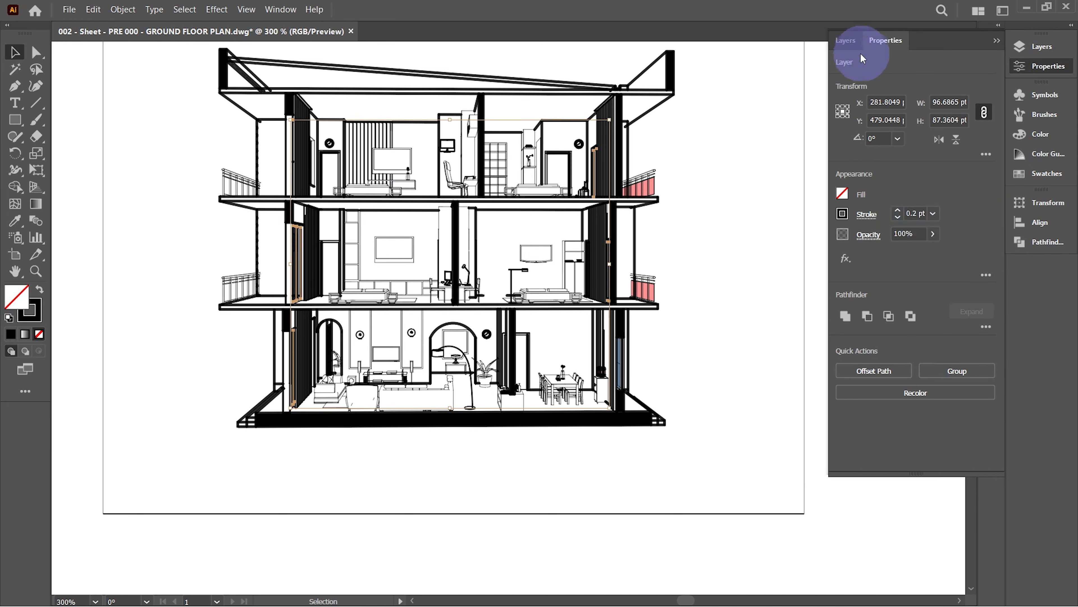
click(846, 40)
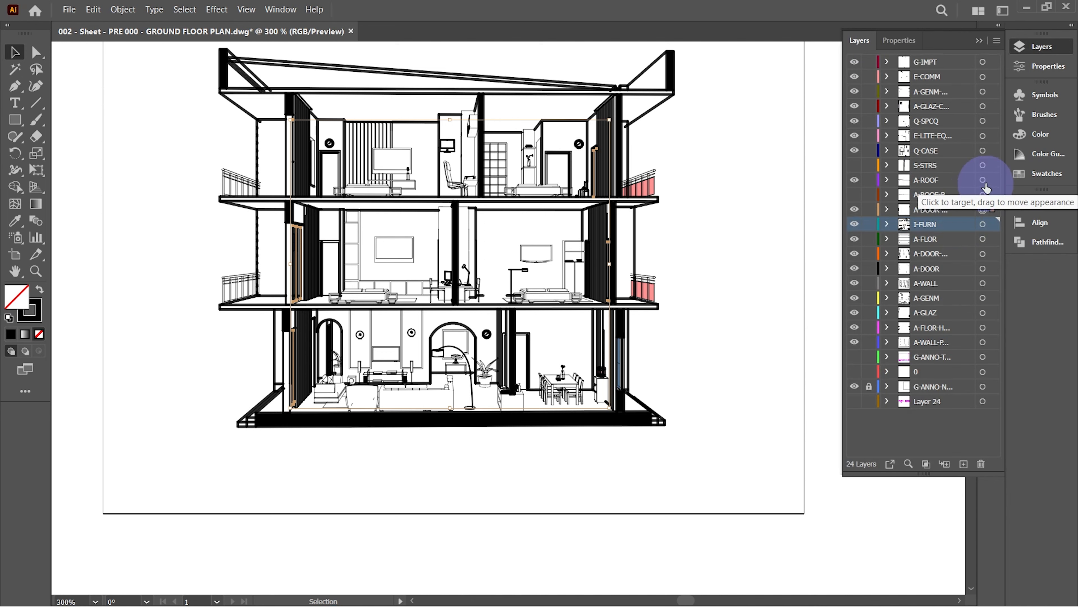
Target the lighting fixtures on the E-LITE-EQ... layer, set their stroke weight to 0.1 pt and deselect them
click(983, 151)
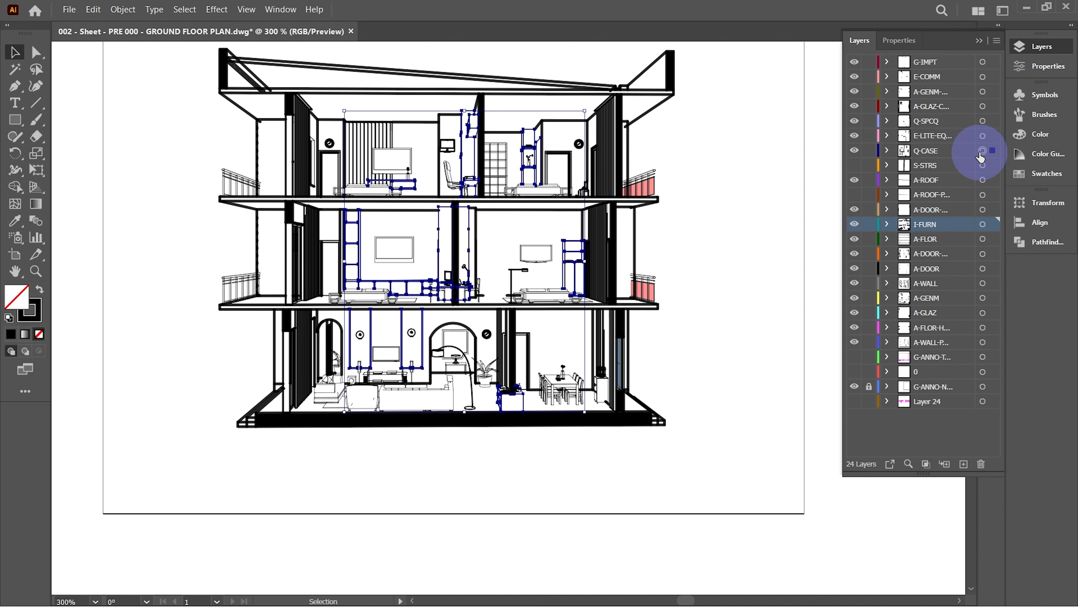
click(983, 135)
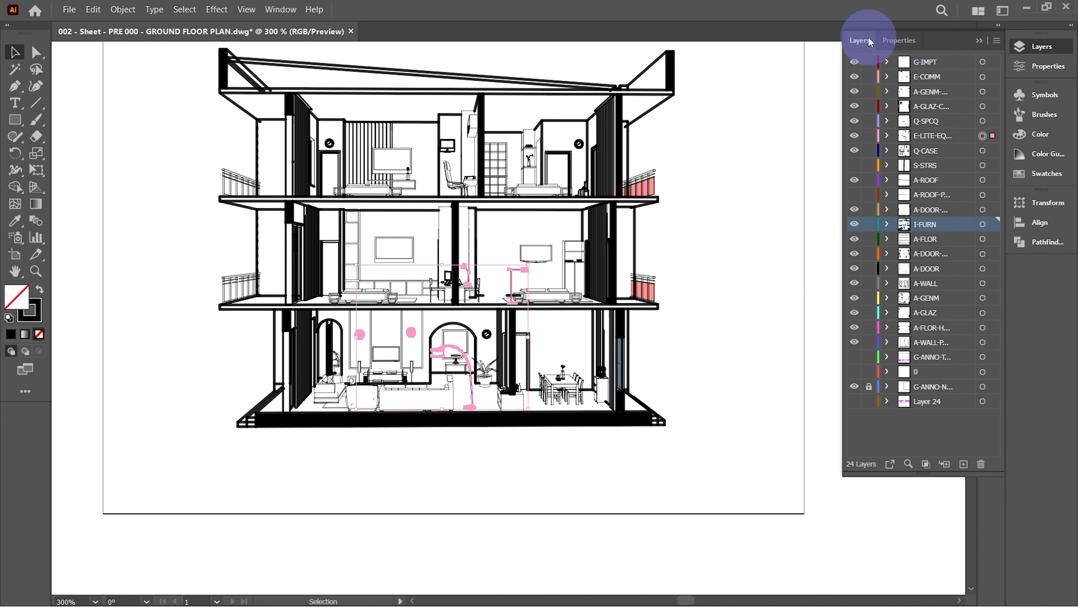
click(899, 40)
click(914, 213)
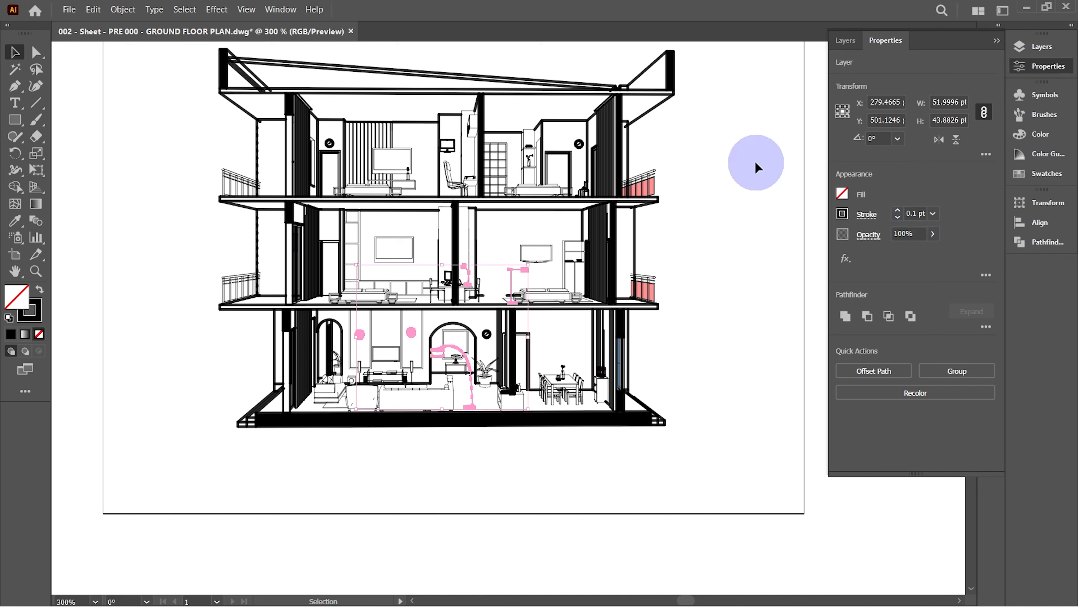
click(714, 161)
Set the stroke weight of the accessories on the Q-SPCQ layer to 0.1 pt and deselect them
click(846, 40)
click(982, 120)
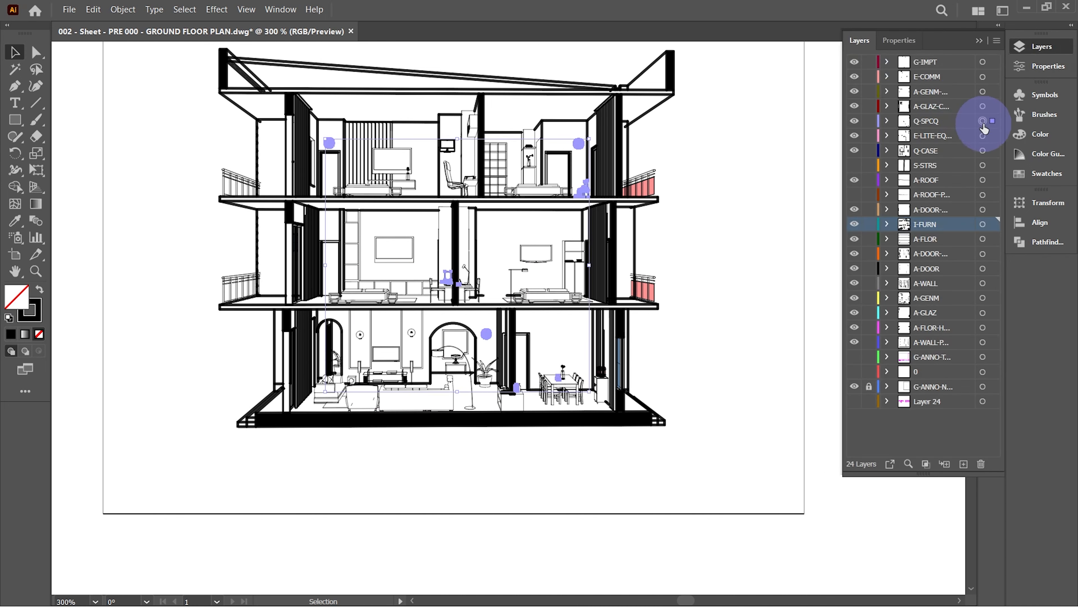
click(897, 40)
click(927, 213)
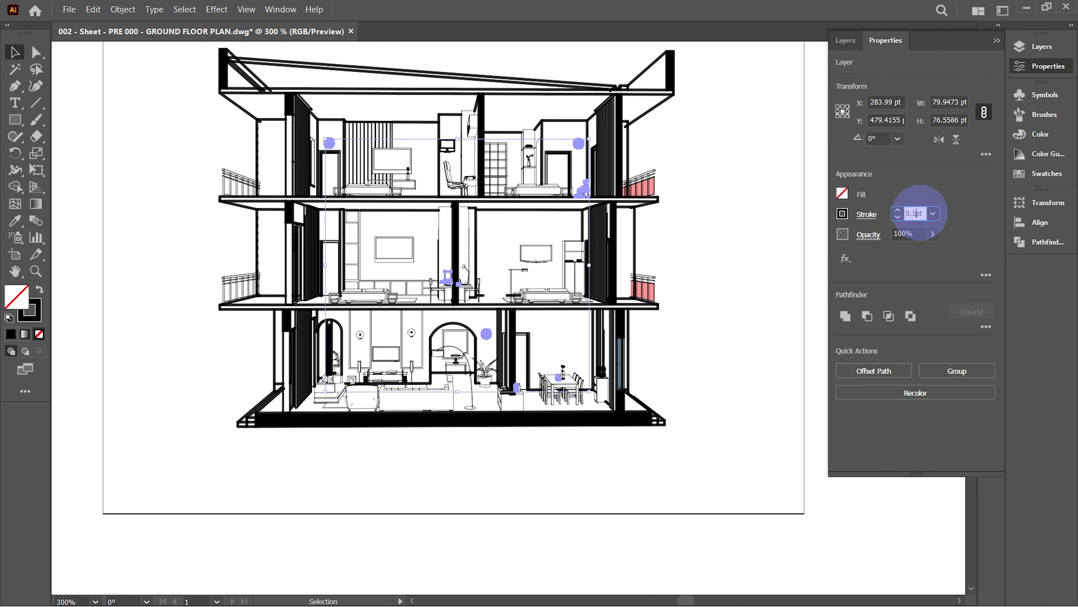
click(754, 172)
Target the vertical slat linework on the A-GLAZ-C... layer and set its stroke weight to 0.1 pt
click(845, 40)
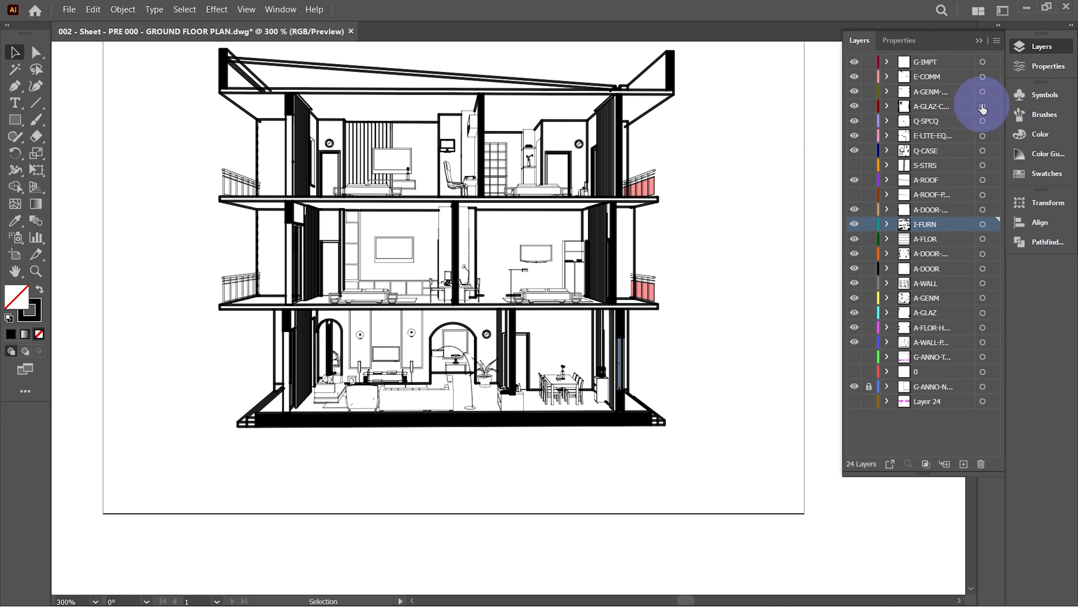
click(982, 106)
click(900, 40)
click(918, 210)
text(0)
key(Return)
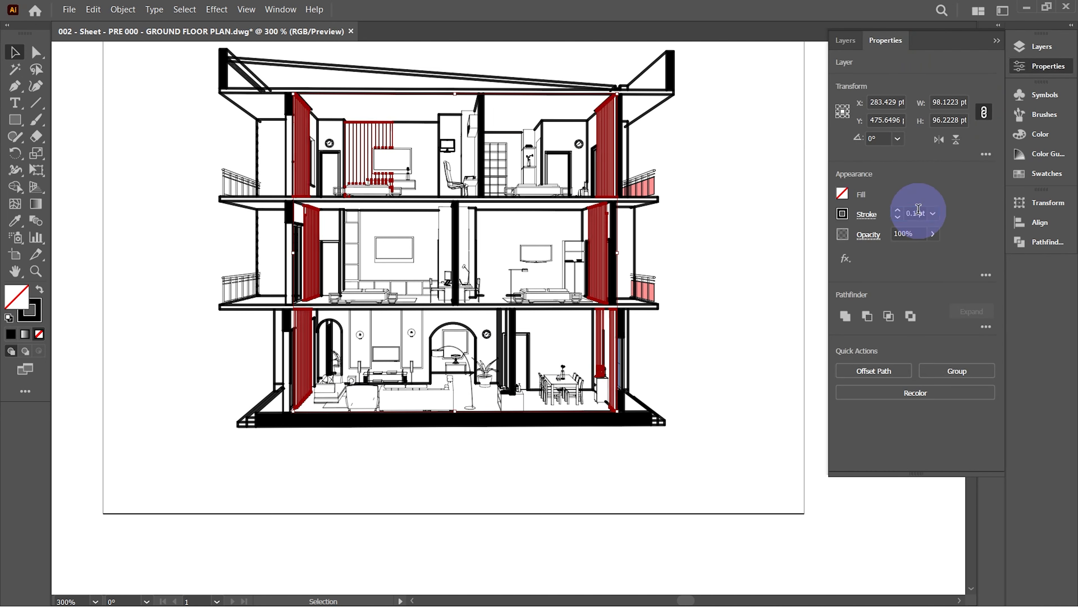
Set the stroke weight of the A-GENM-... layer's linework to 0.1 pt and deselect it
click(846, 40)
click(982, 91)
click(899, 41)
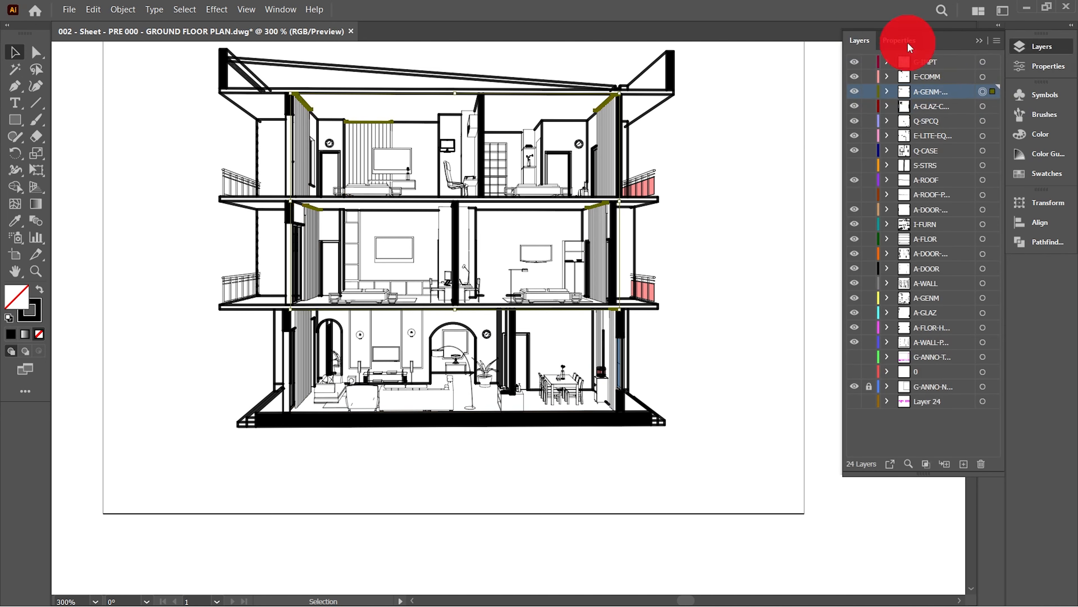
click(912, 211)
text(0.1)
key(Return)
click(782, 193)
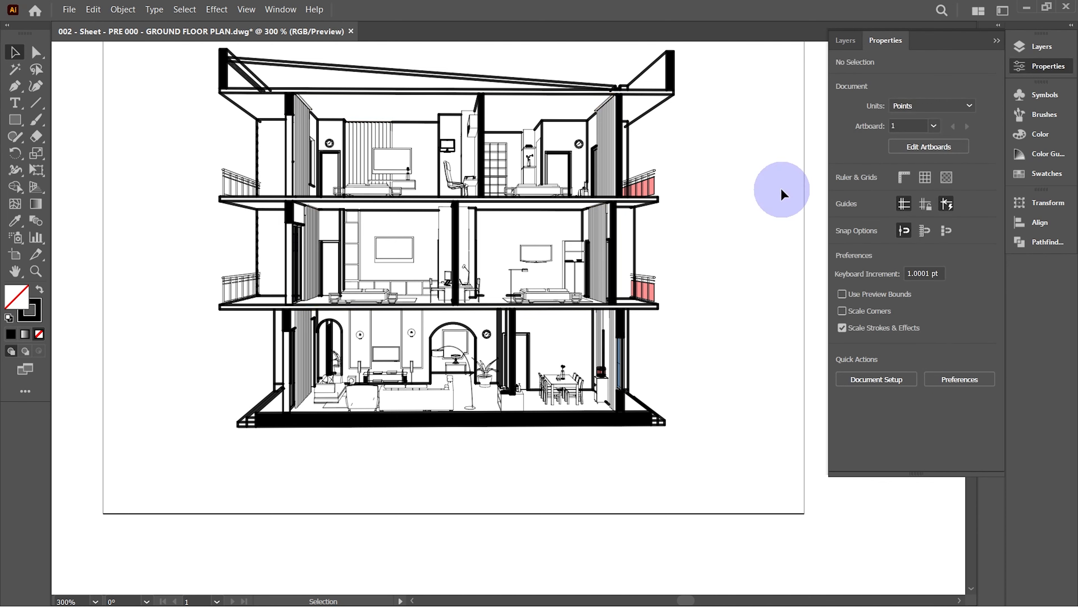
Target the devices on the E-COMM layer and set their stroke weight to 0.1 pt
click(846, 40)
click(982, 76)
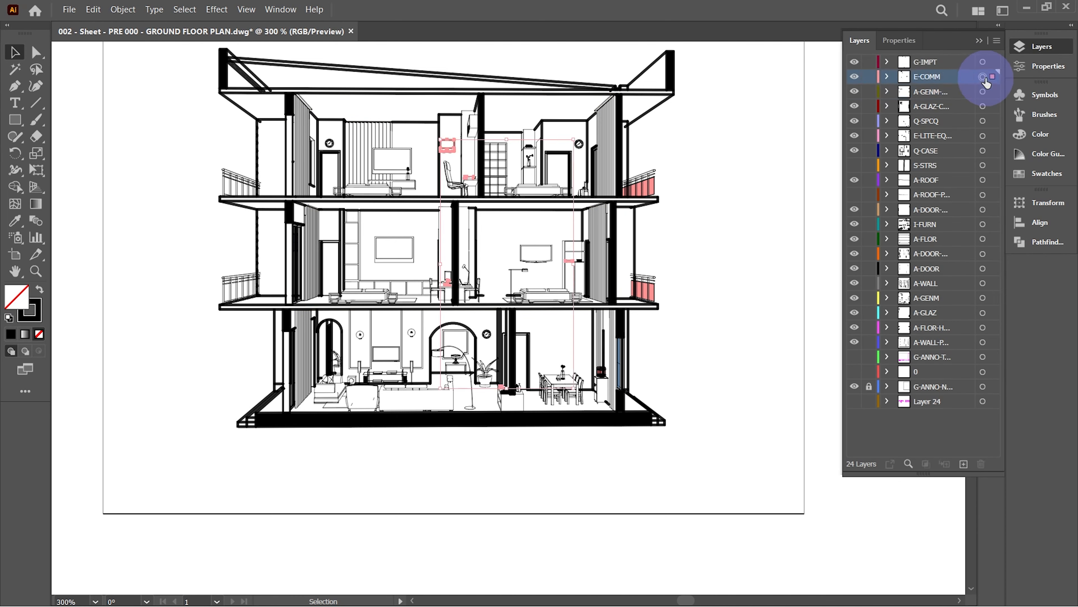
click(900, 40)
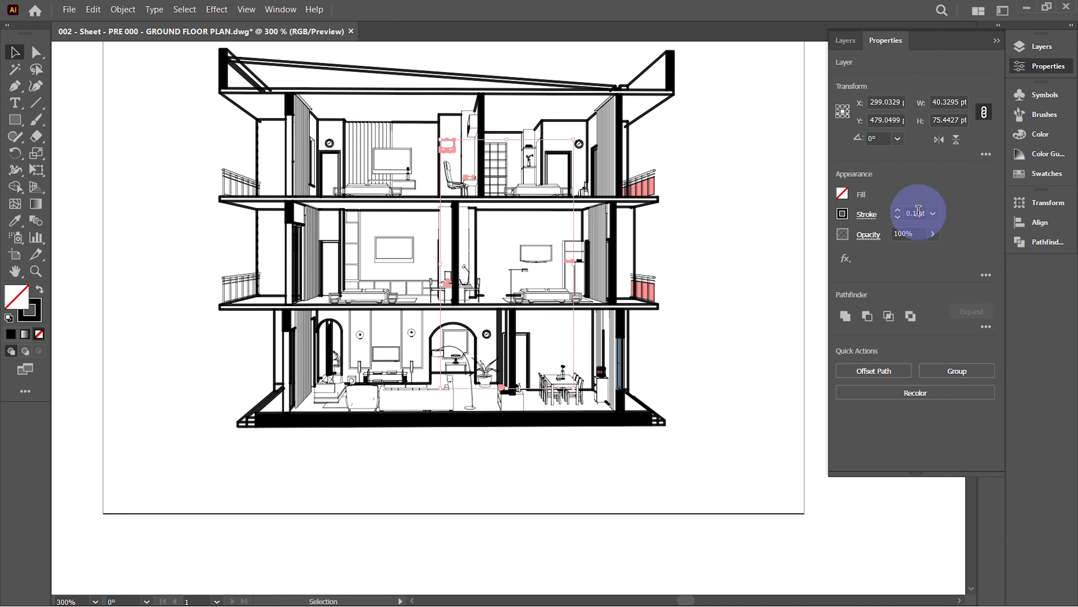
Set the stroke weight of the imported objects on the G-IMPT layer to 0.1 pt and deselect them
click(846, 40)
click(982, 57)
click(890, 40)
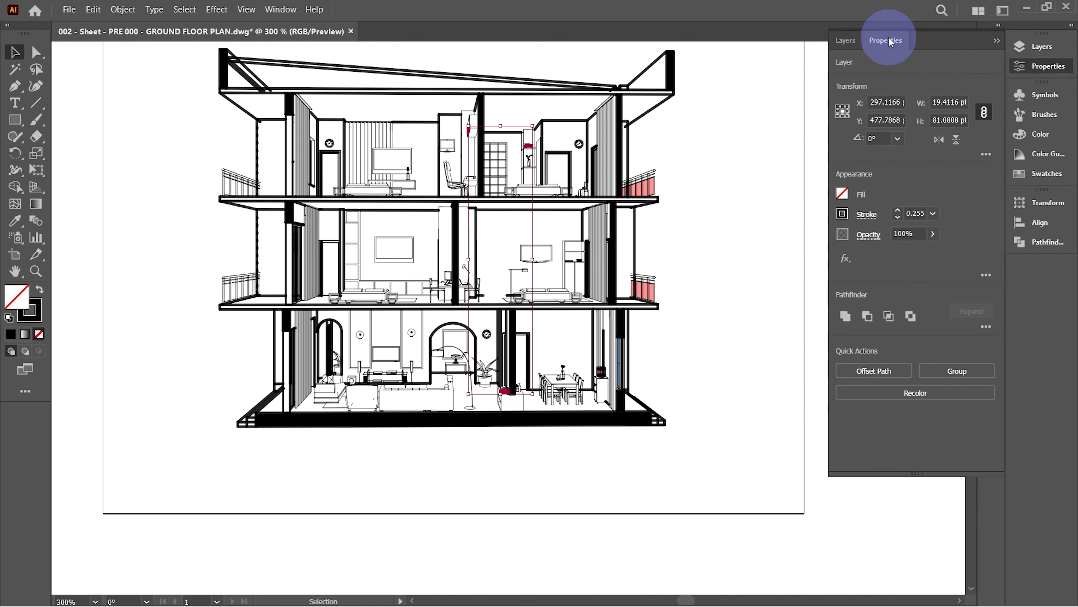
click(916, 212)
key(Return)
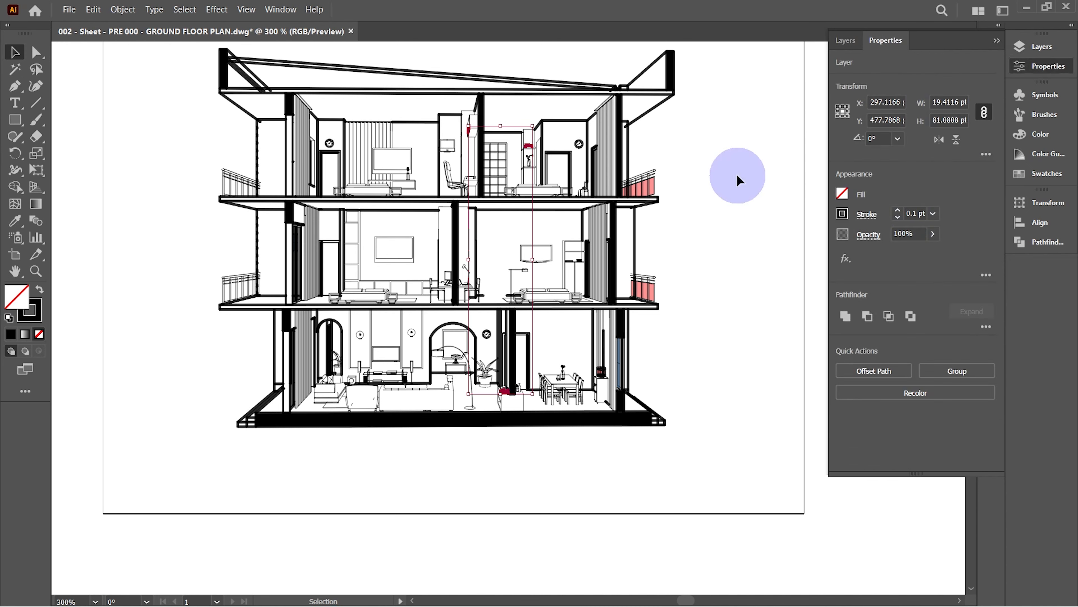
click(738, 176)
Check the fill and stroke of the solid cut walls on the A-WALL-P... layer, leaving them deselected
scroll(501, 284, down, 1)
click(836, 42)
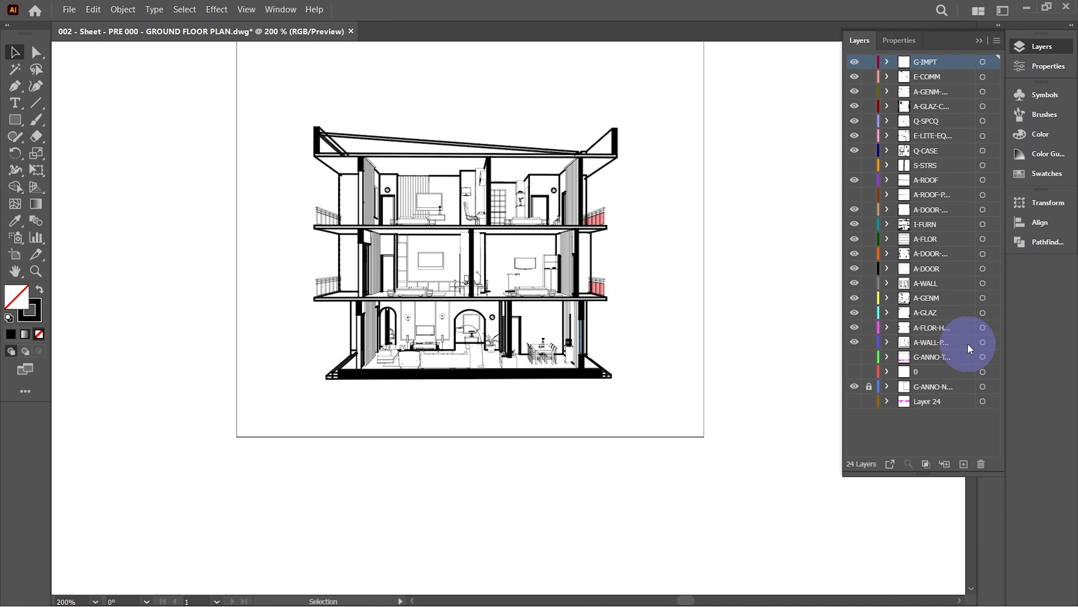
click(973, 348)
click(885, 41)
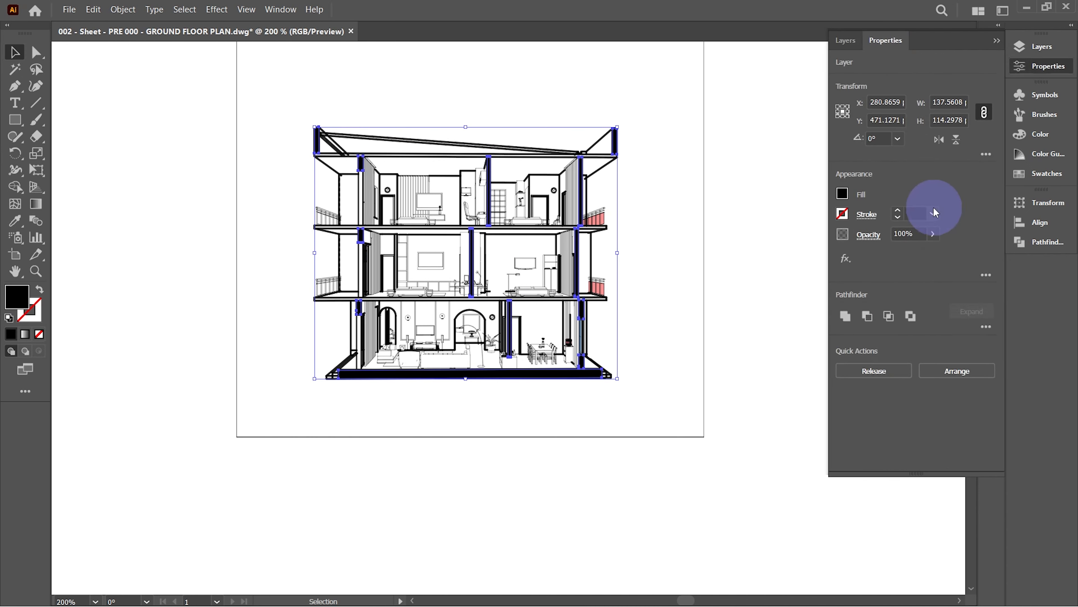
click(747, 233)
Reduce the stroke weight of the wall outlines on the A-WALL layer and deselect them
click(845, 40)
click(983, 283)
click(899, 41)
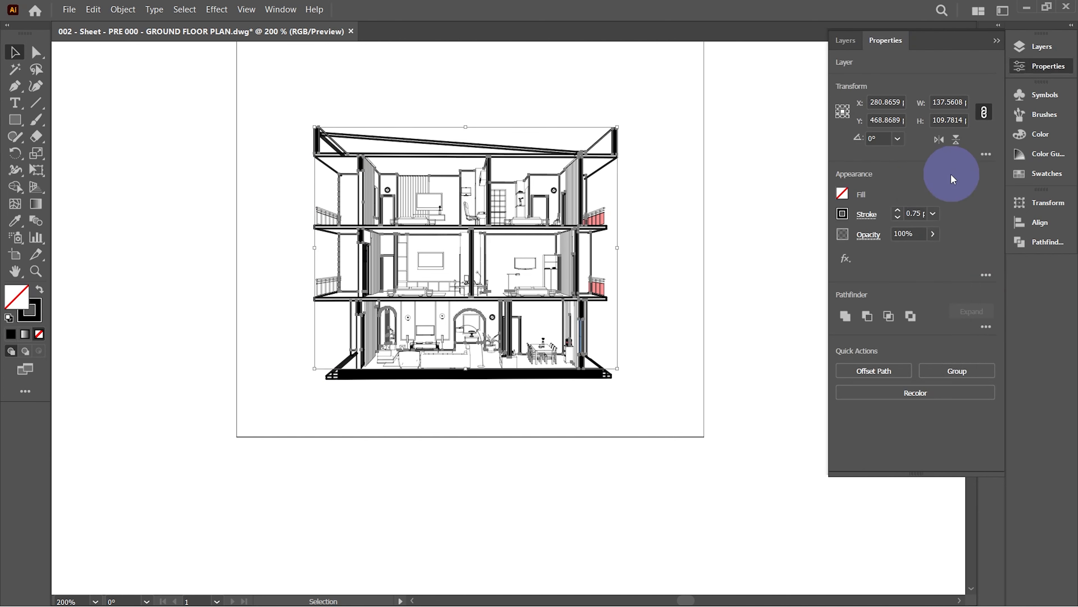
click(934, 209)
click(761, 218)
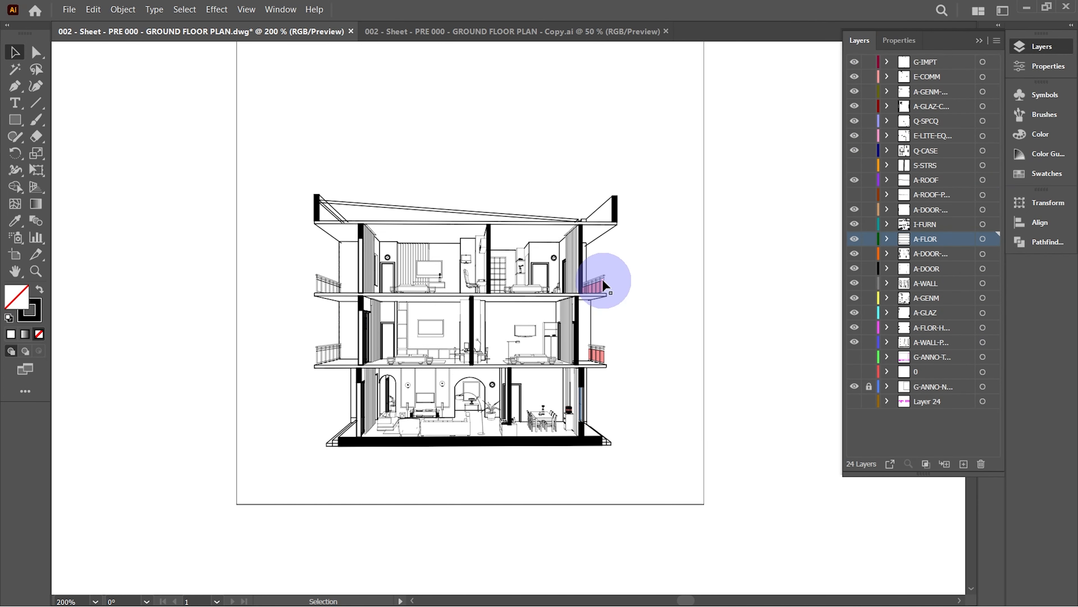
Pick up the pink fill and the A-FLOR-H... layer from the existing panel on the right-hand balcony railing
click(602, 284)
click(855, 328)
scroll(597, 289, left, 2)
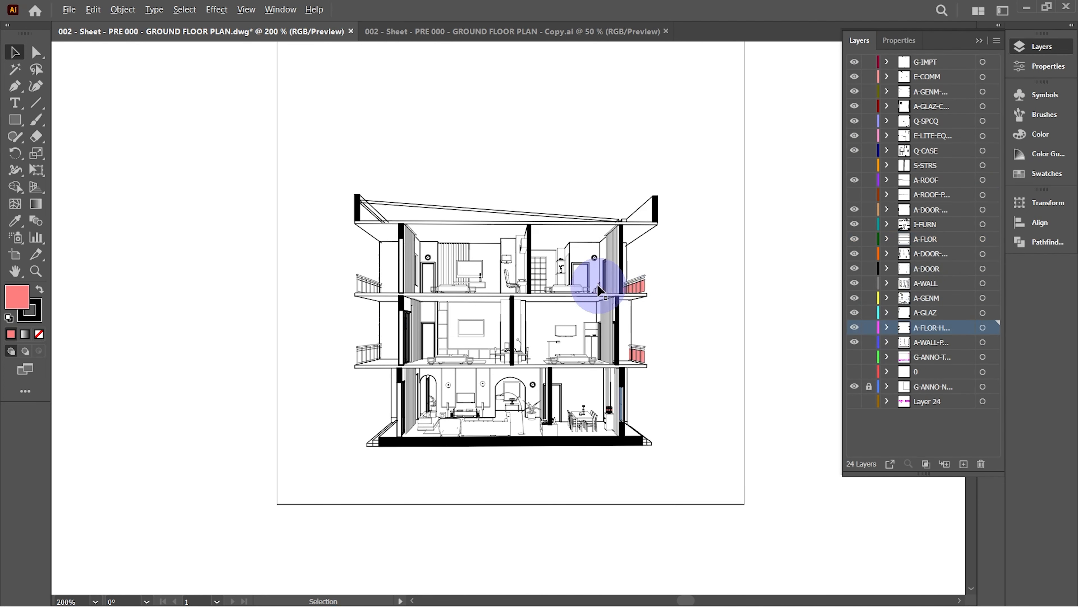
scroll(730, 277, up, 2)
scroll(729, 277, left, 1)
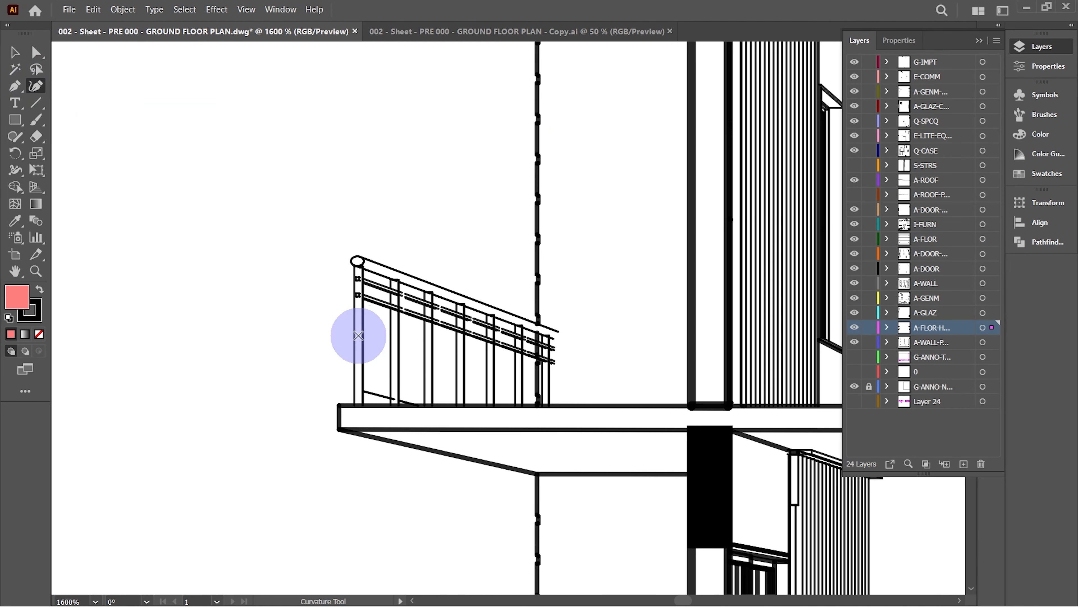
Draw a closed four-point pink shape with the Curvature tool over the start of the left balcony railing
click(366, 299)
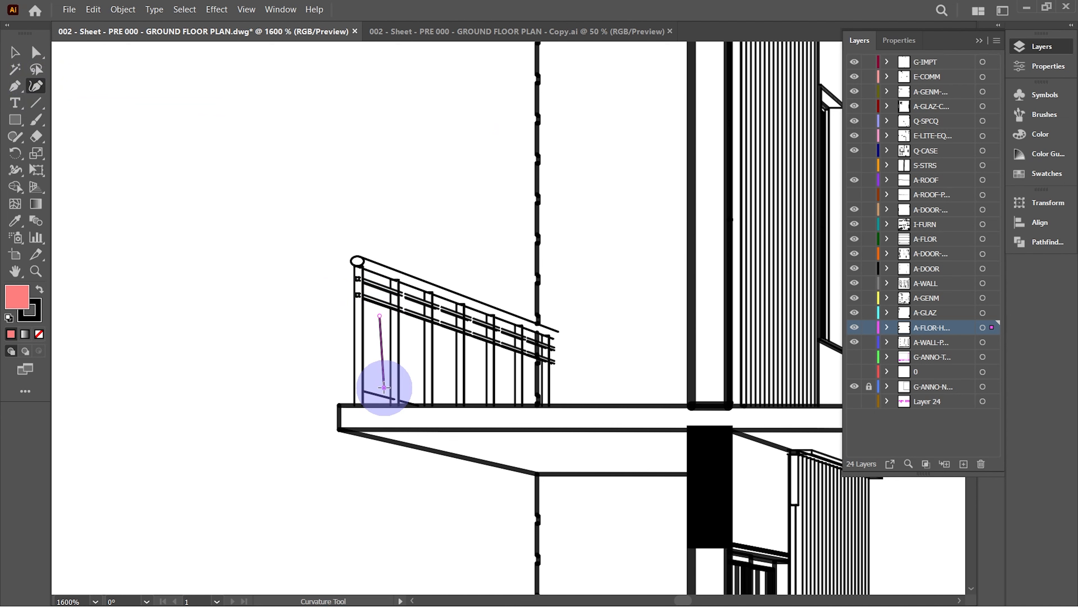
click(384, 387)
click(301, 387)
click(297, 321)
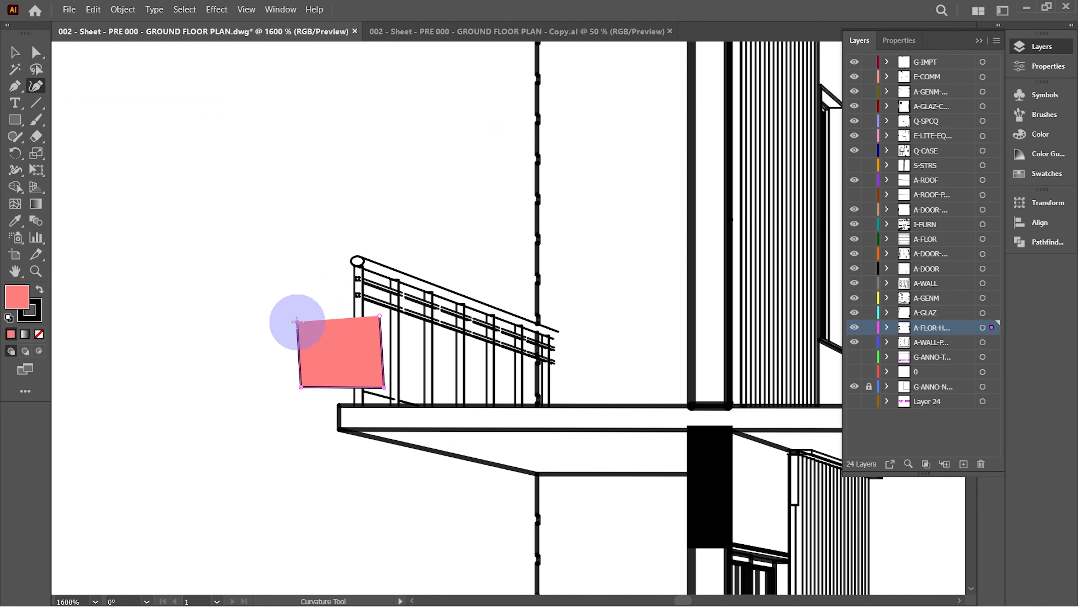
Move the pink shape's four points to fit the opening between the railing's first two balusters
mouse_move(297, 322)
mouse_down()
mouse_move(361, 313)
mouse_move(305, 318)
mouse_up()
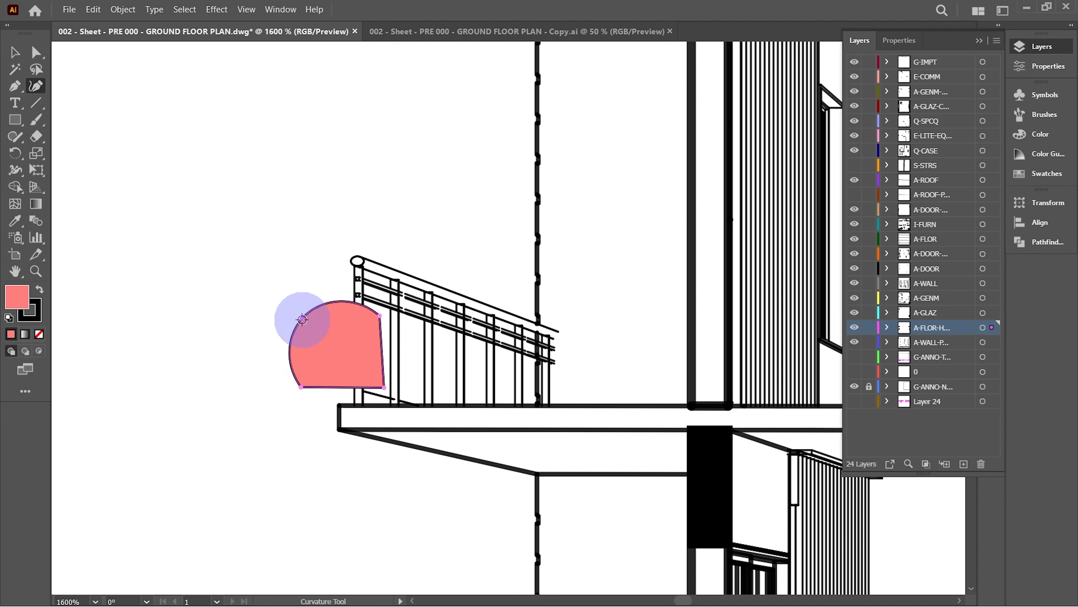
drag(302, 319, 395, 309)
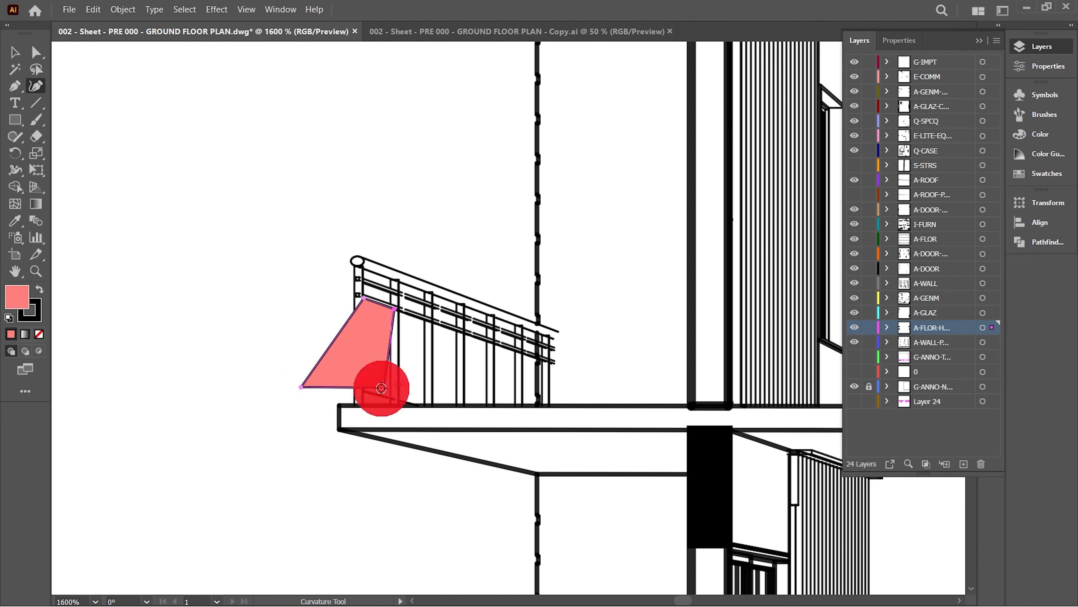
drag(381, 388, 394, 398)
drag(301, 385, 361, 390)
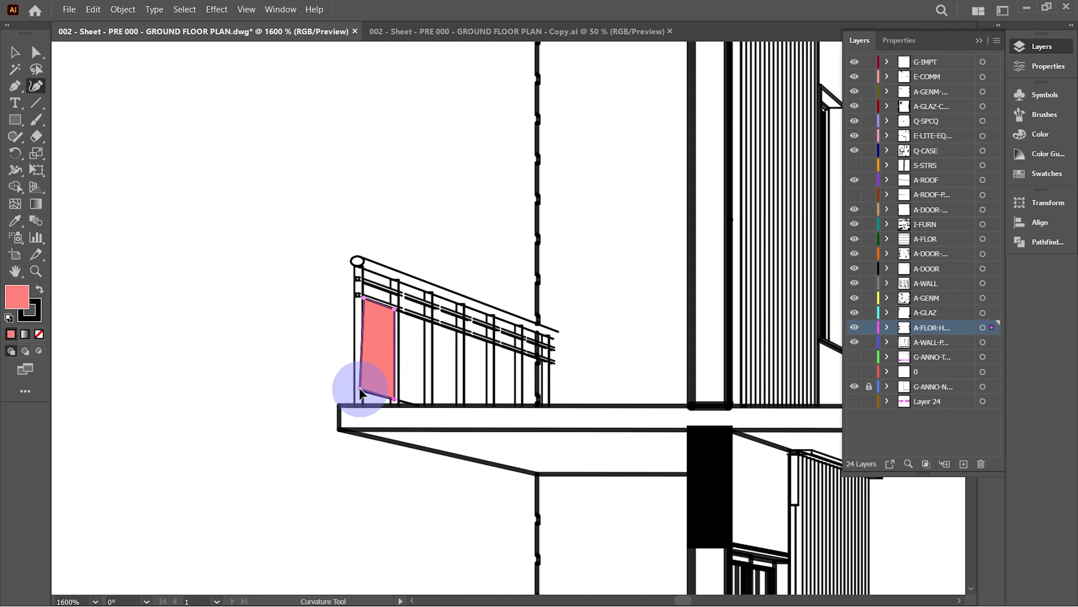
Draw a second four-point pink panel with the Curvature tool on the upper left balcony railing and fit its corners between the second and third balusters
scroll(362, 391, right, 2)
click(405, 383)
click(405, 335)
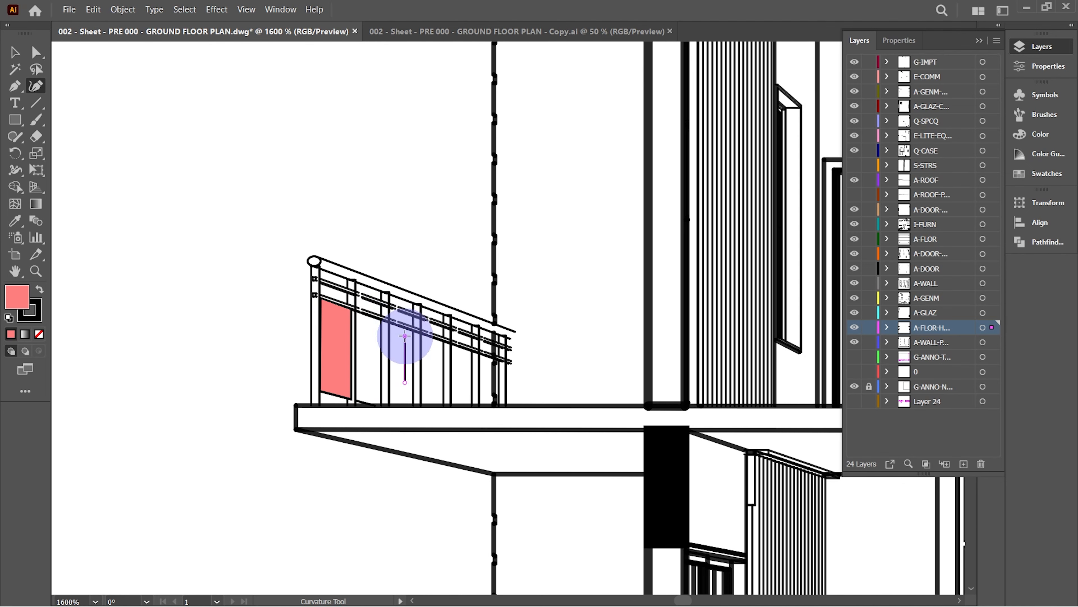
click(371, 329)
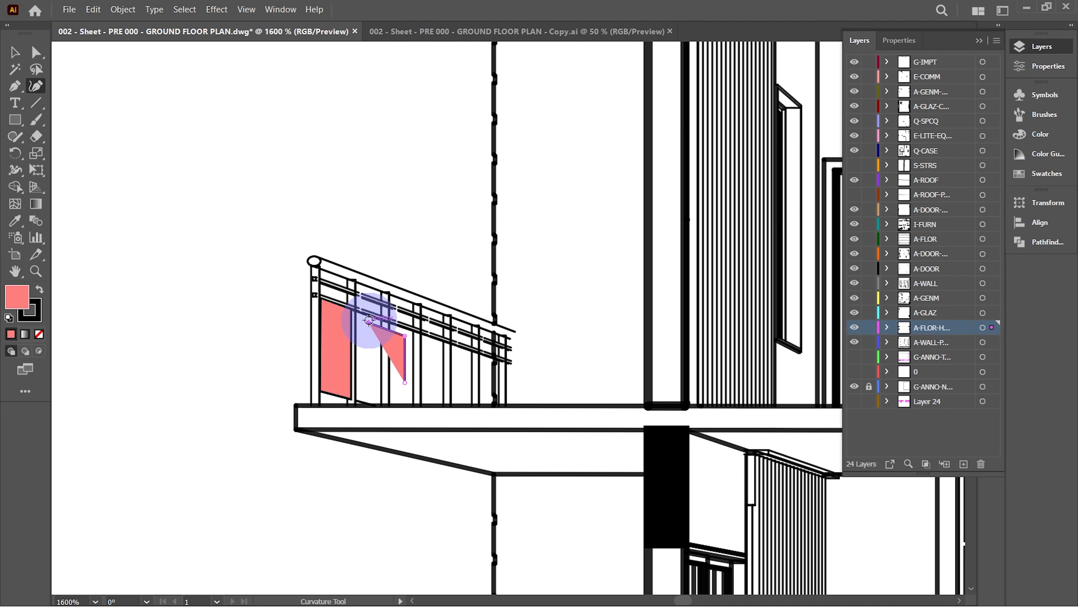
double_click(370, 378)
drag(405, 383, 357, 399)
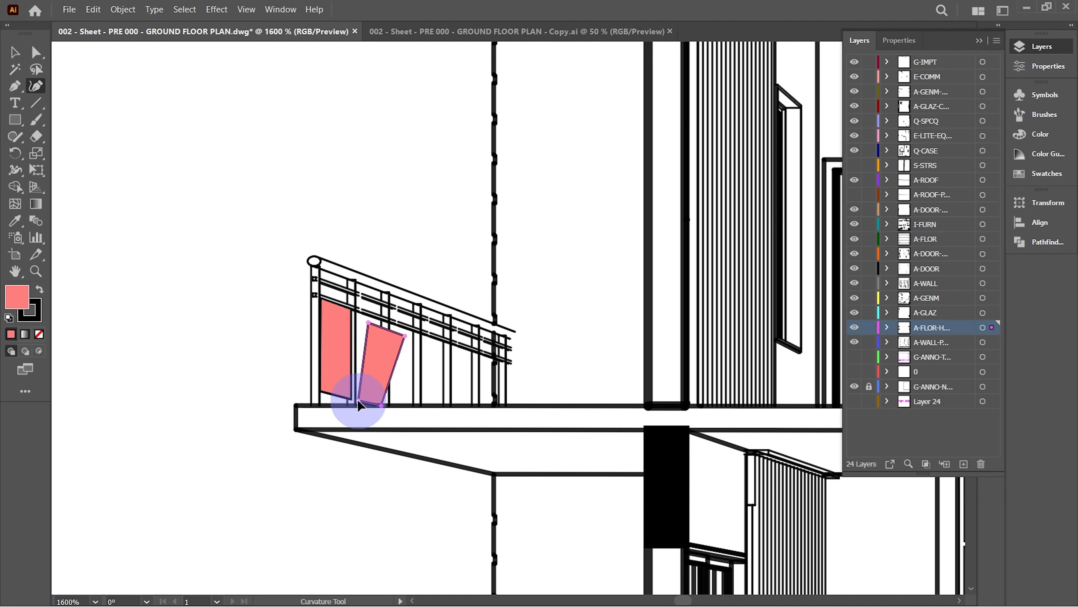
drag(405, 336, 386, 321)
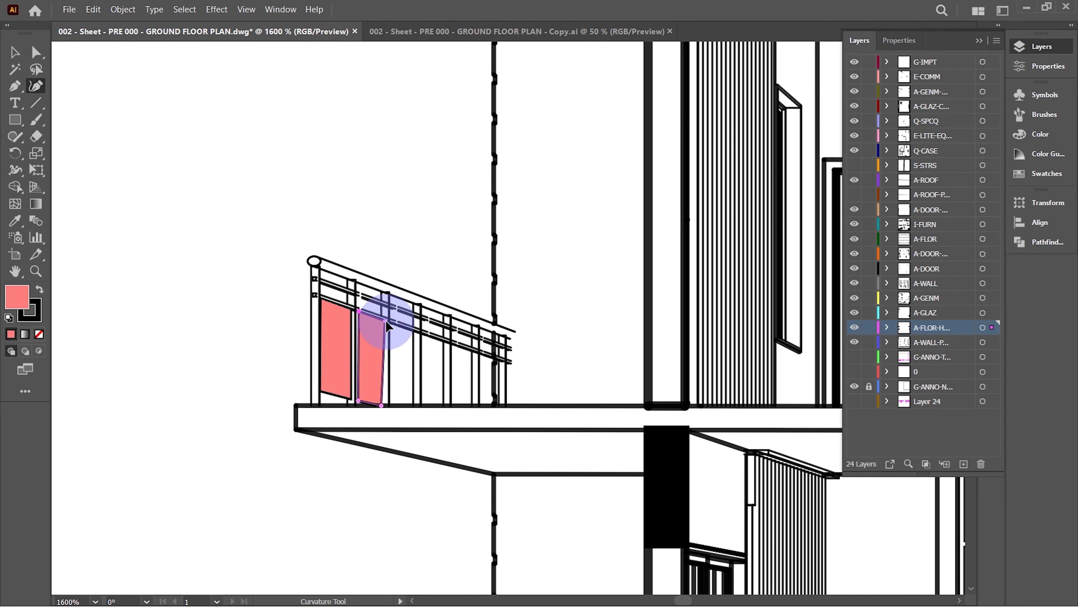
Select both pink panels on the upper left balcony railing and set their fill to light blue #b4e2ff
scroll(345, 408, left, 5)
key(v)
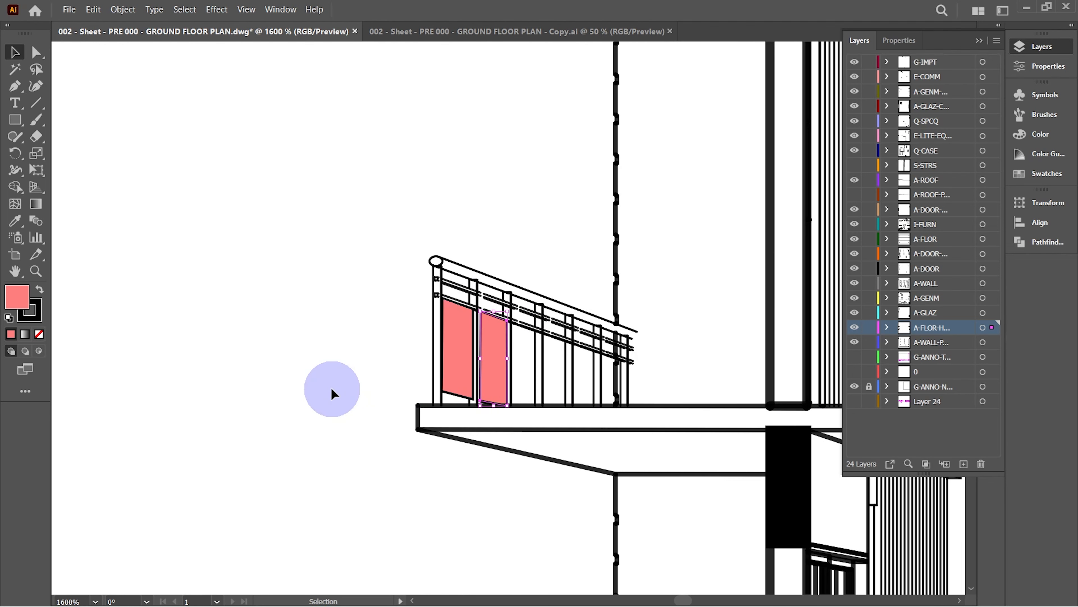
click(415, 137)
scroll(661, 203, right, 6)
click(300, 355)
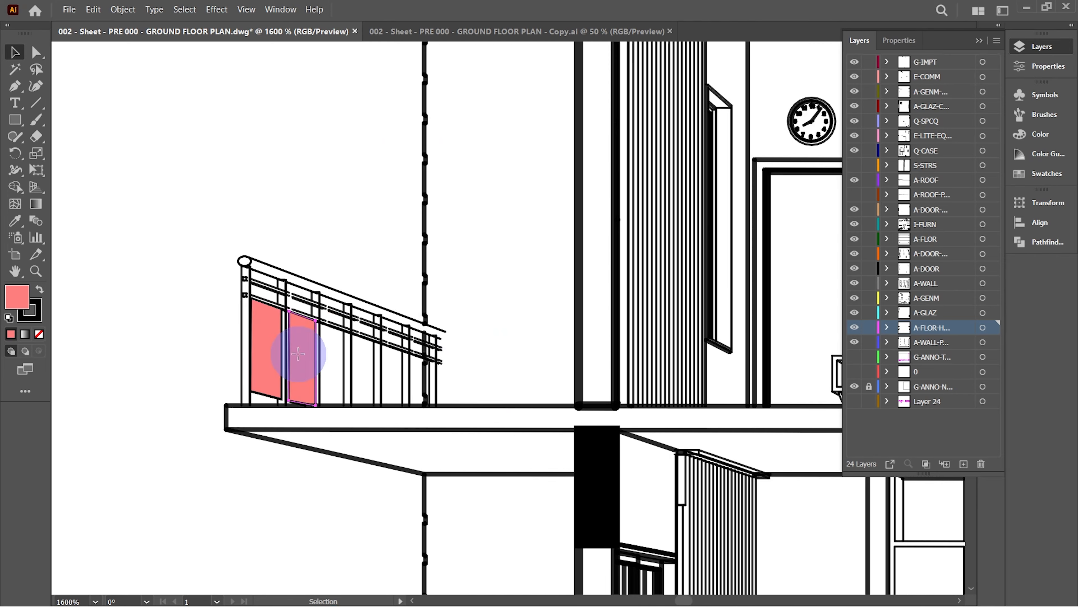
shift+click(259, 328)
click(899, 40)
click(843, 194)
text(c5e2ff)
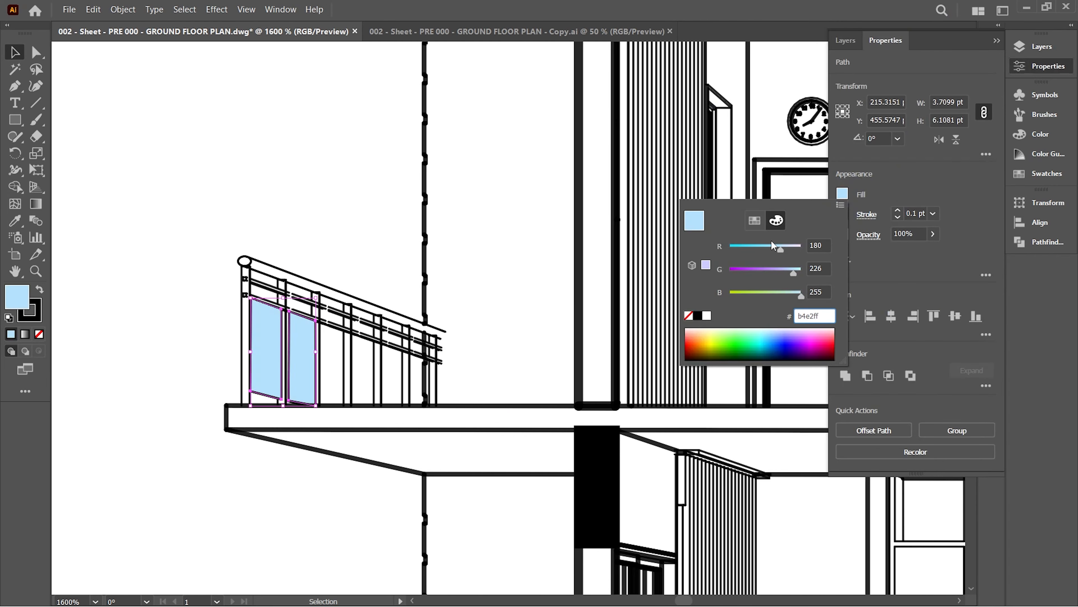
Select all objects sharing the right-hand balcony panels' pink fill, apply the light blue sampled from the upper left balcony panels, and deselect
key(ctrl+minus)
key(ctrl+minus)
key(ctrl+minus)
key(ctrl+minus)
key(ctrl+minus)
click(748, 258)
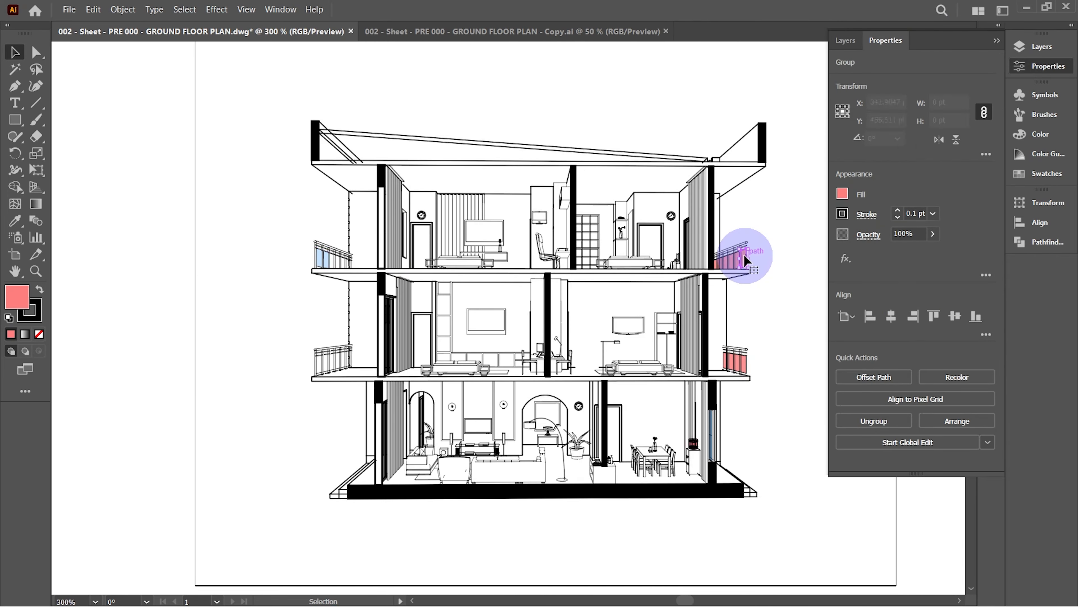
click(184, 9)
click(408, 199)
key(i)
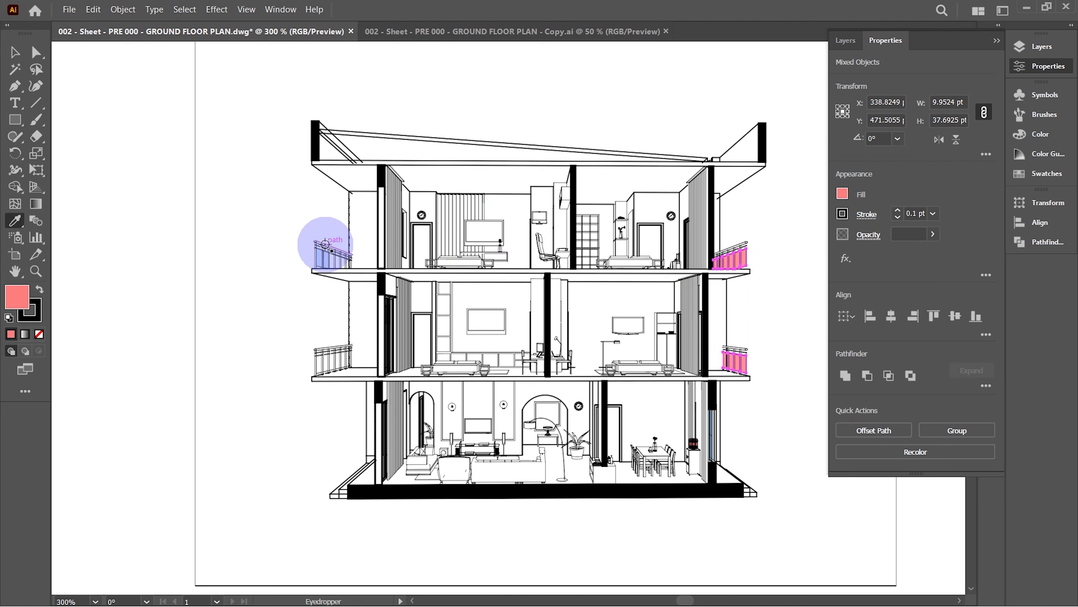
click(321, 255)
key(v)
click(163, 175)
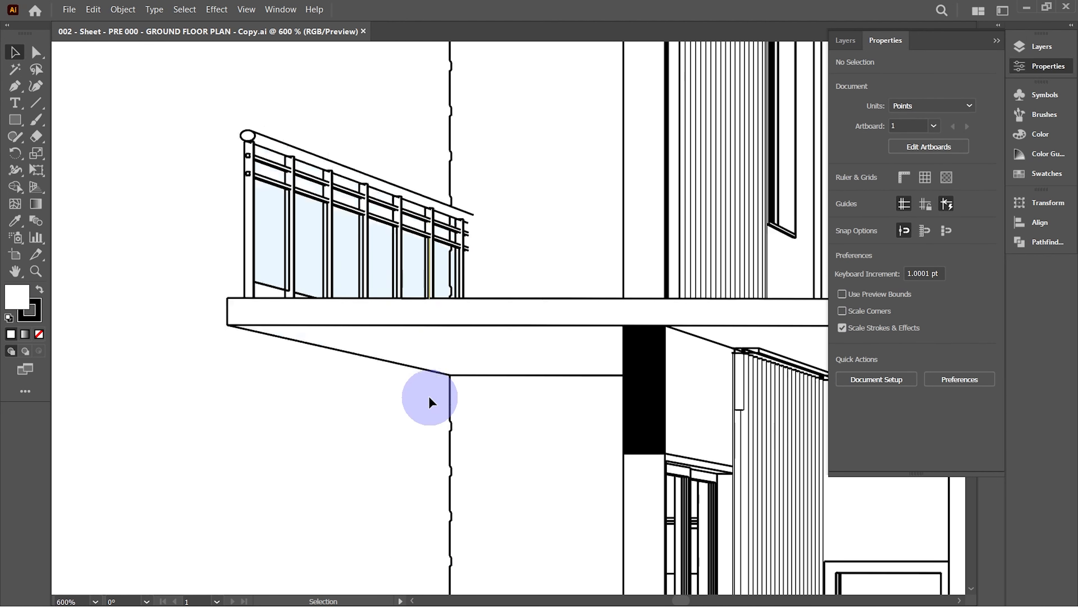
Review the left balcony railings, the entrance steps and the whole building section in the GROUND FLOOR PLAN - Copy.ai drawing
scroll(430, 399, up, 5)
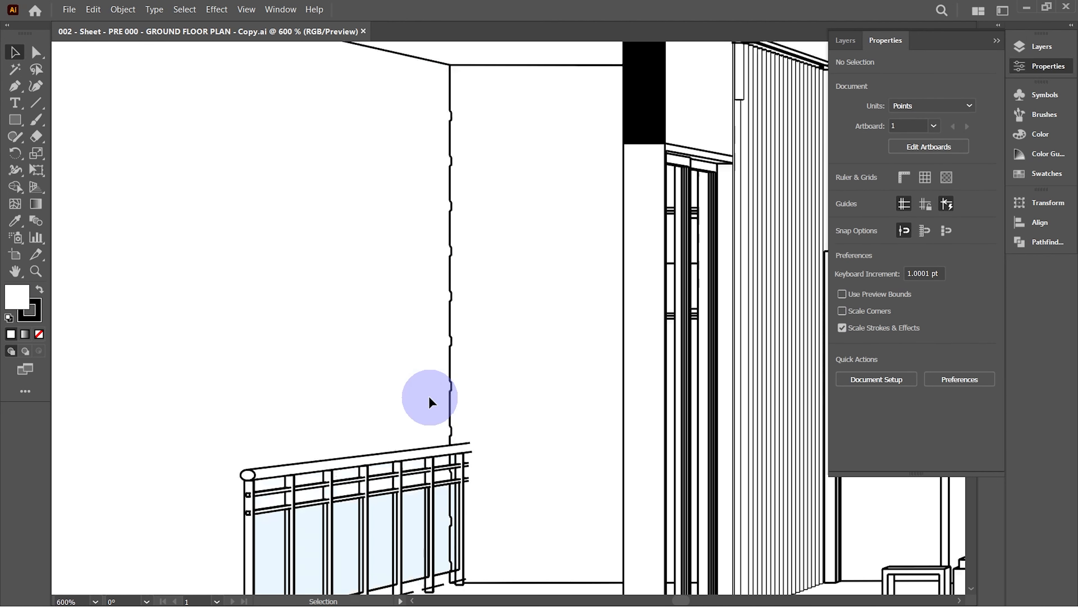
scroll(430, 399, down, 5)
scroll(430, 399, down, 10)
scroll(430, 399, down, 2)
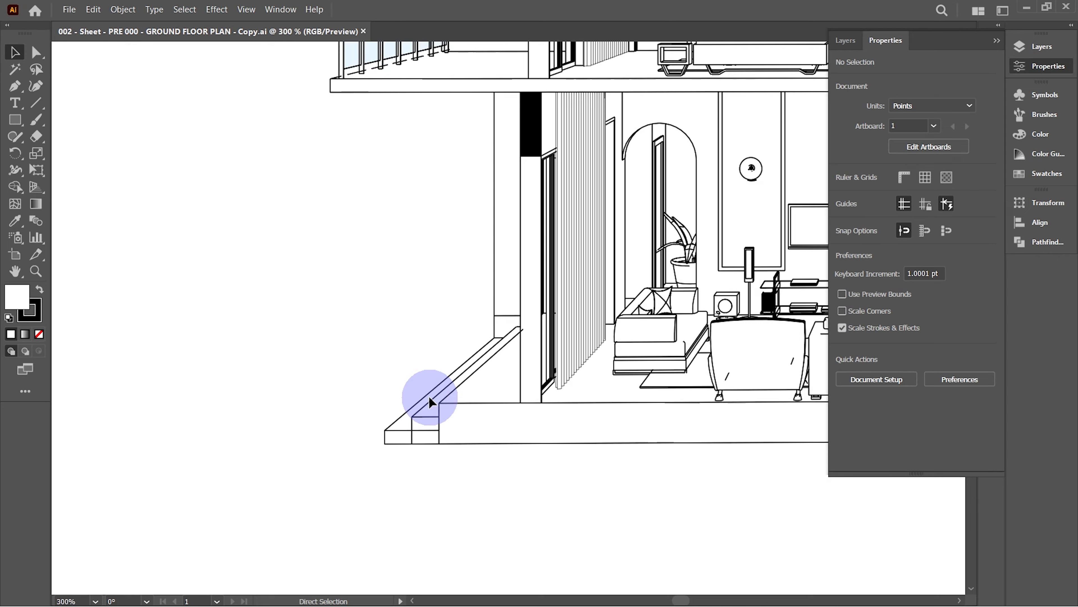
scroll(430, 399, right, 5)
scroll(430, 400, down, 3)
scroll(430, 400, down, 3)
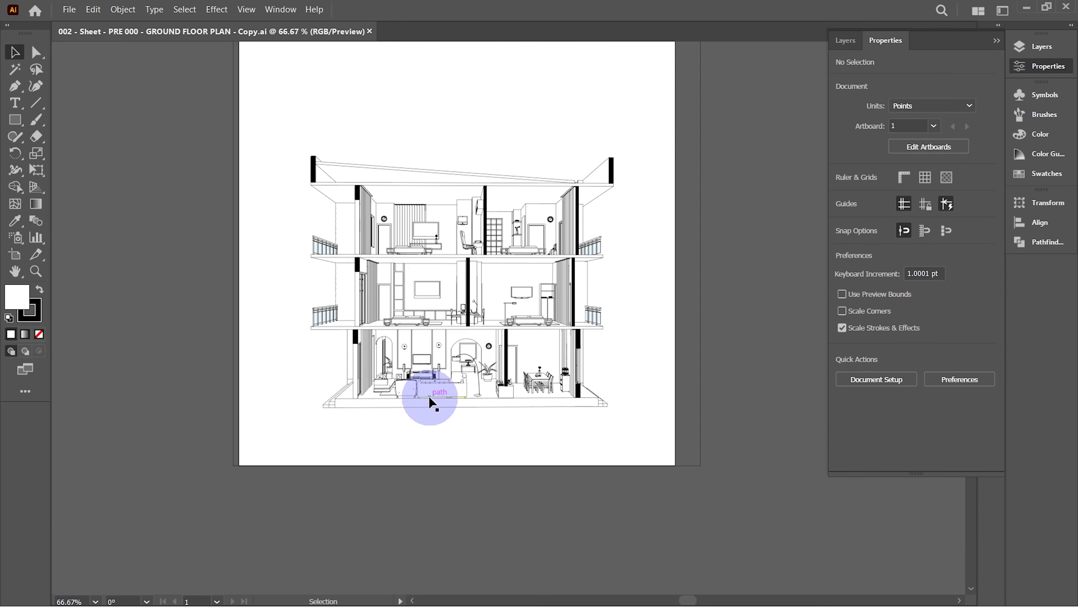
Copy all of the section artwork, paste it into the blank Photoshop document Untitled-1 as a Smart Object, and commit its placement
key(ctrl+a)
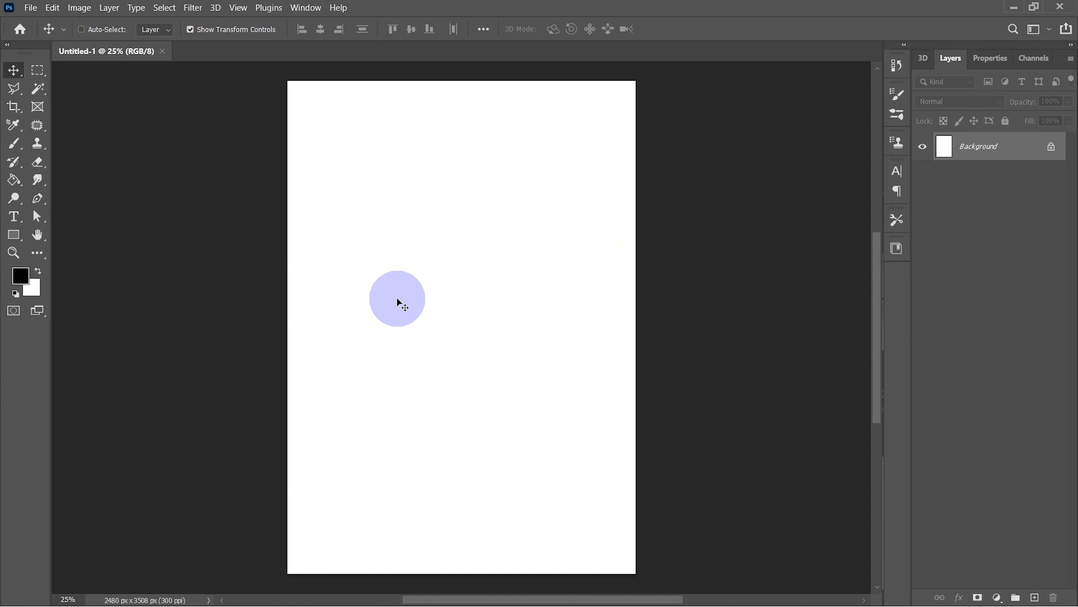
key(ctrl+v)
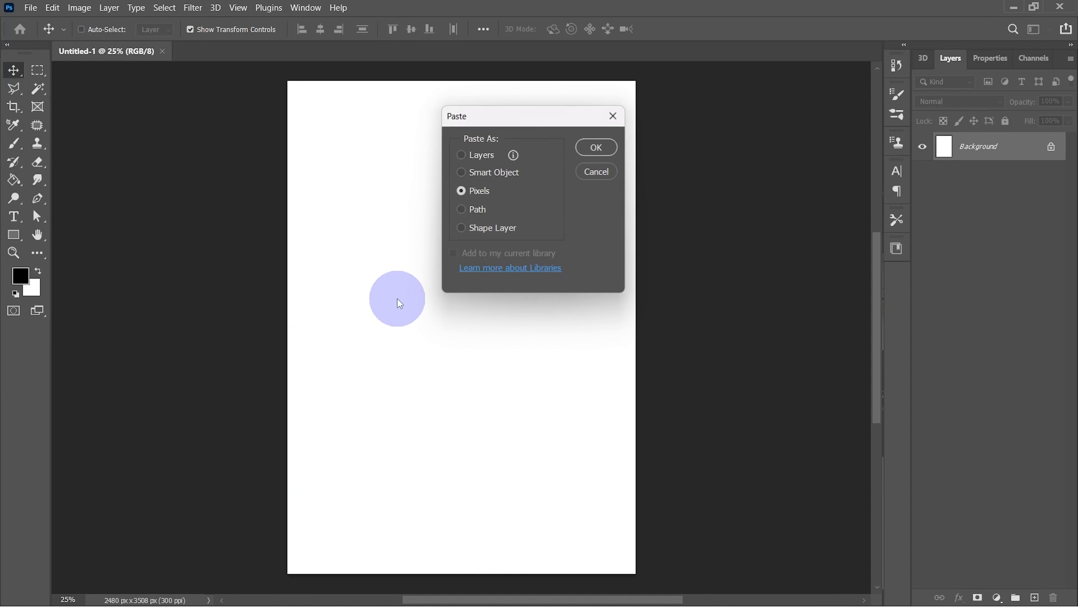
click(482, 175)
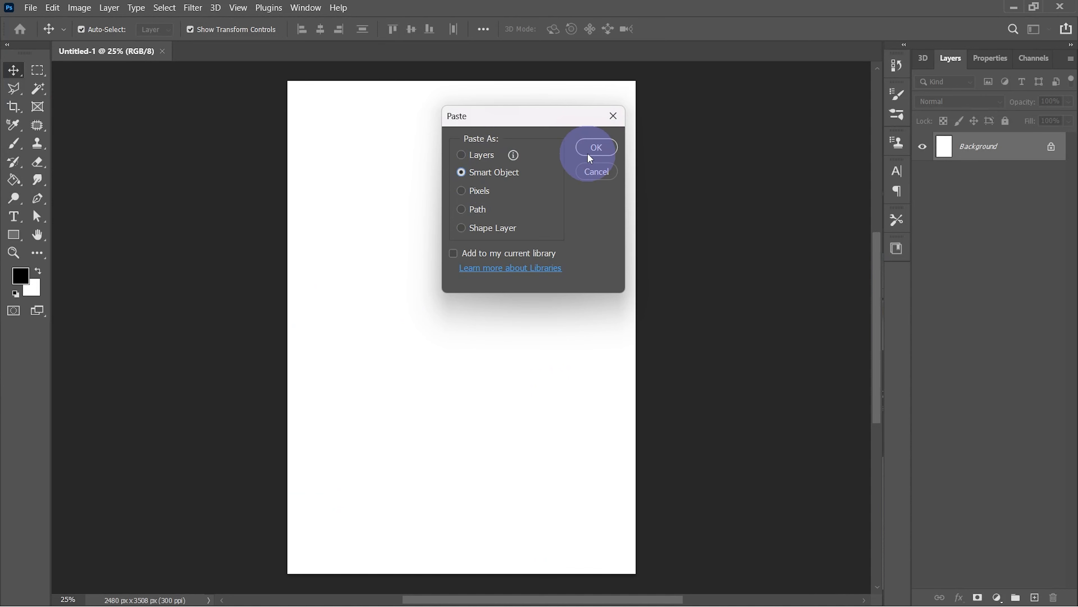
click(594, 149)
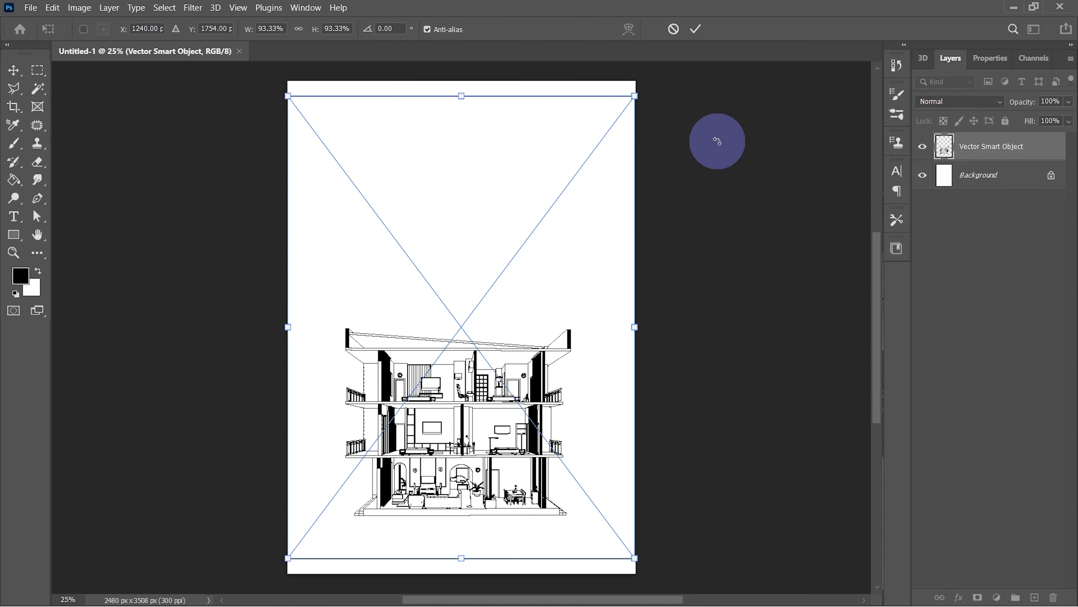
click(693, 27)
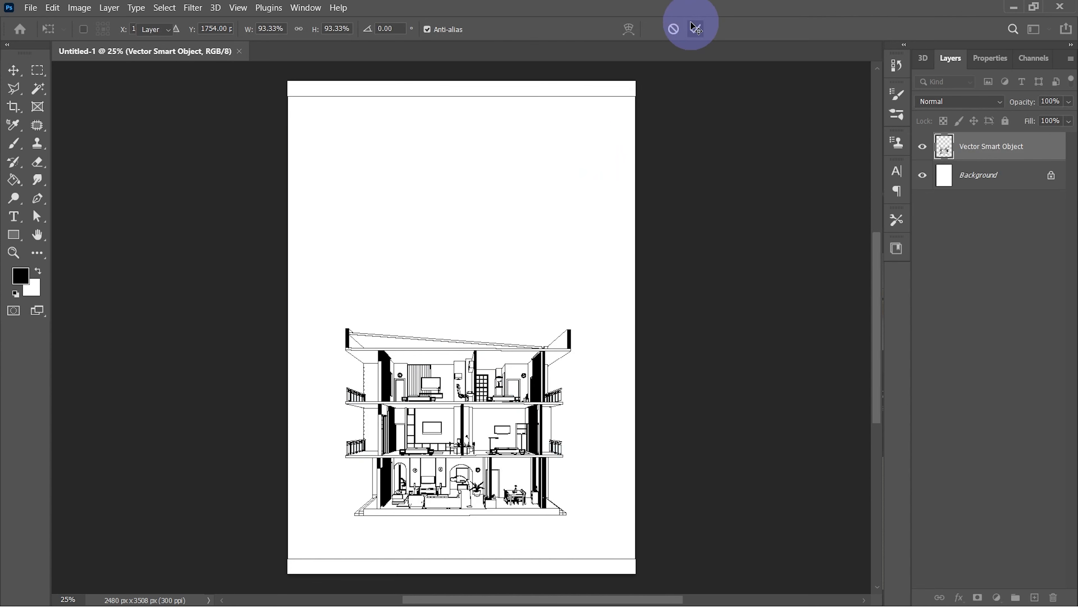
click(532, 194)
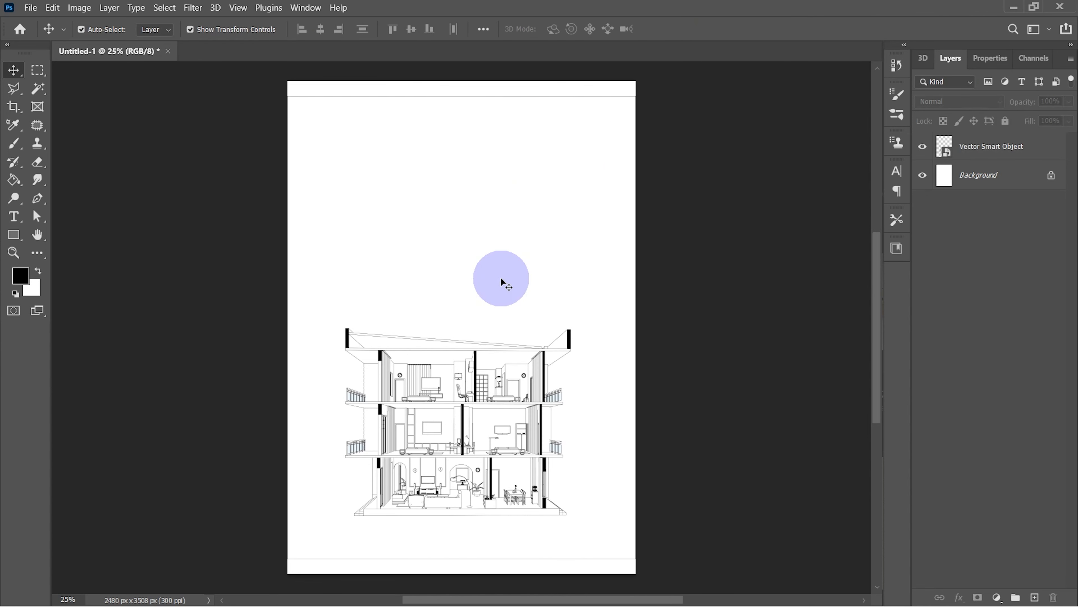
Deselect the people cutouts in Untitled-2 and bring the walking man in the dark coat into the Untitled-1 section document
scroll(501, 279, down, 1)
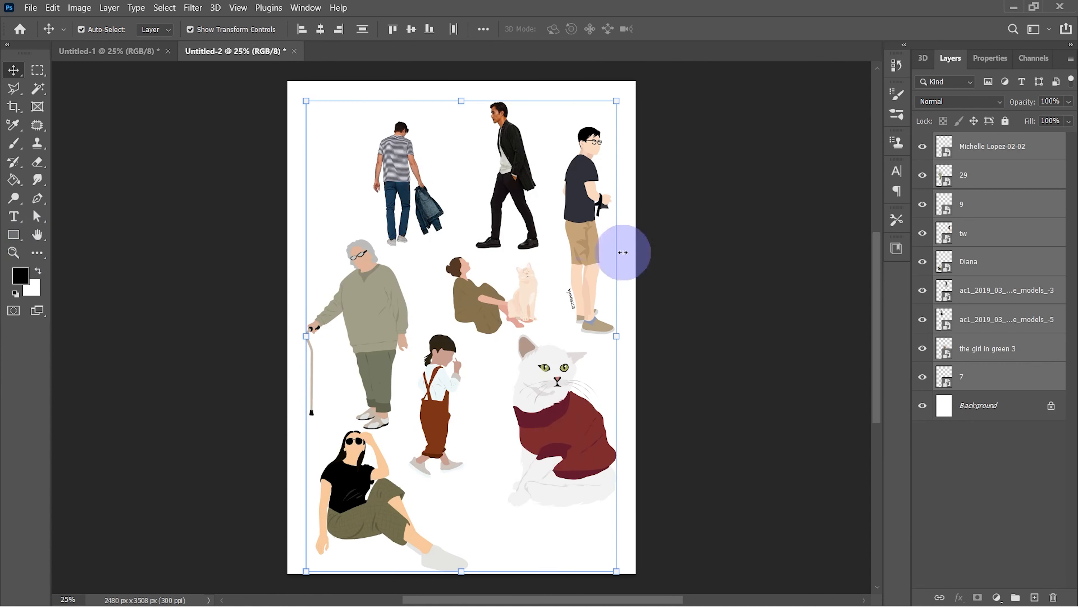
scroll(255, 261, down, 3)
scroll(254, 260, up, 2)
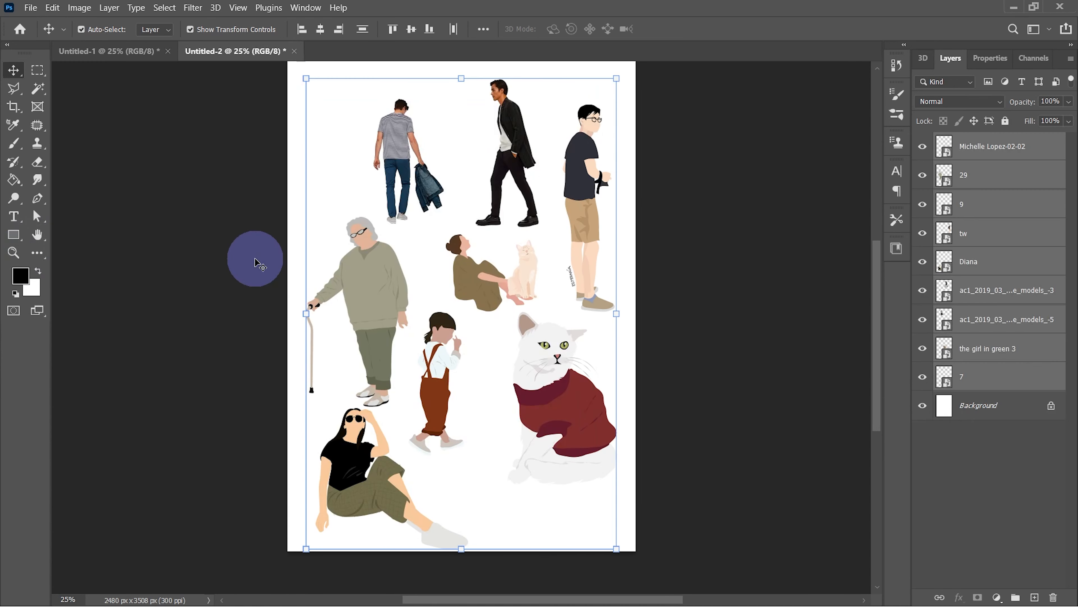
click(205, 210)
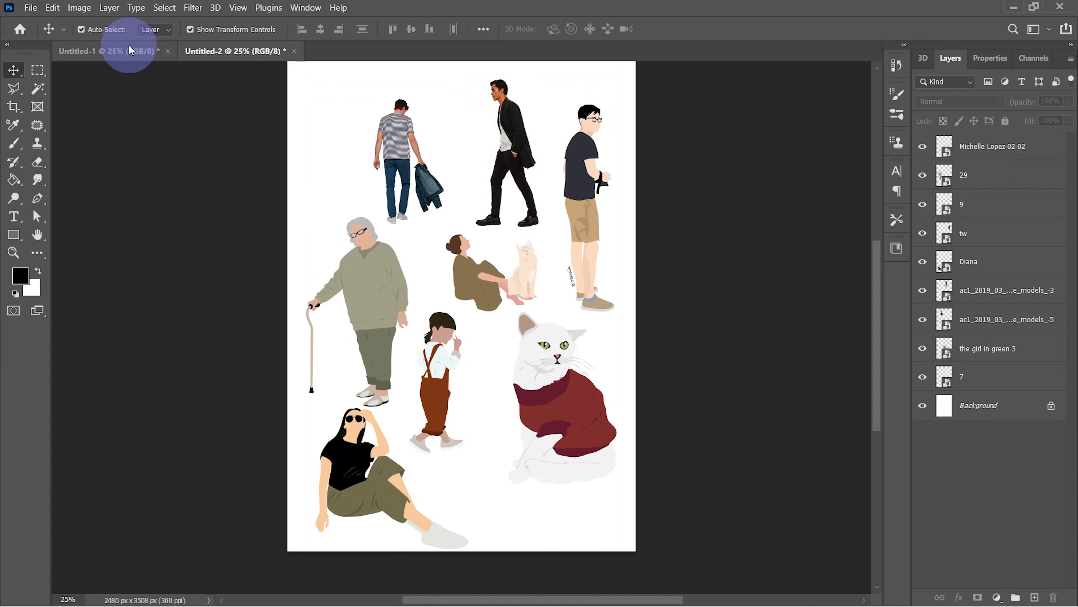
click(124, 52)
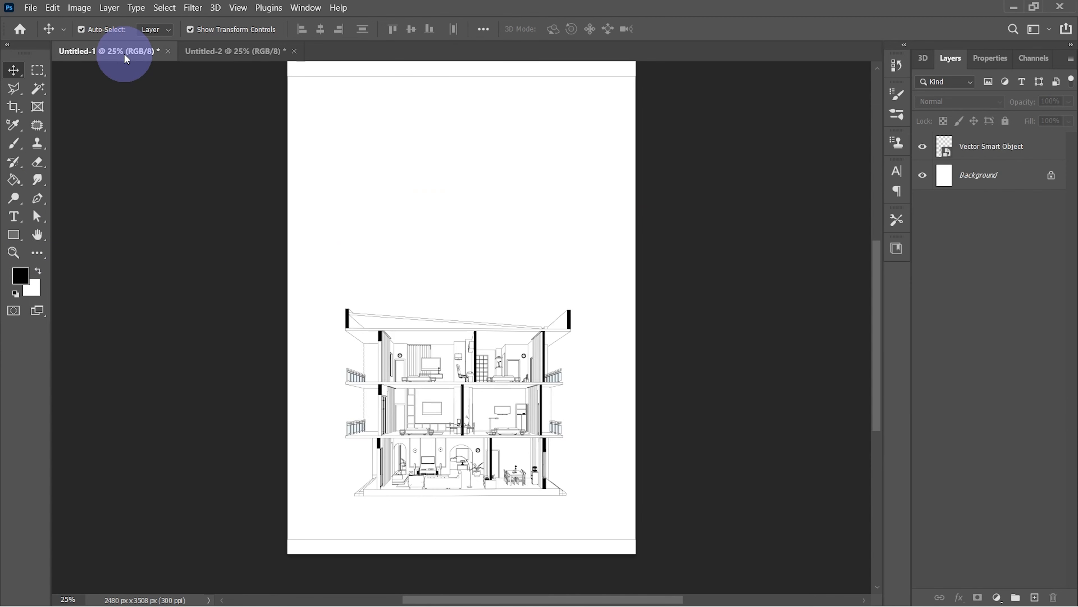
click(237, 52)
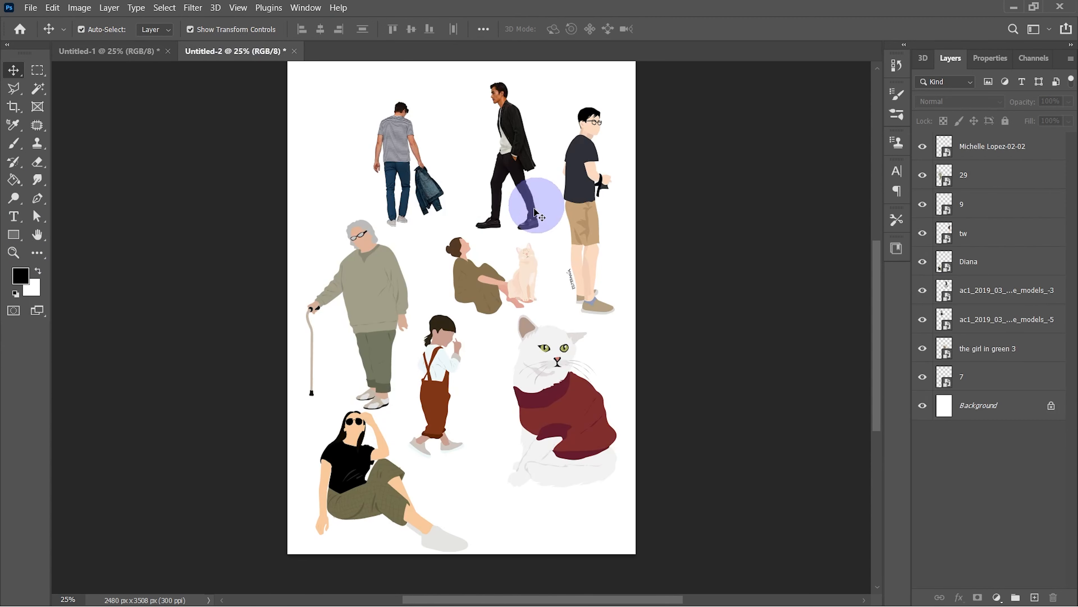
click(502, 132)
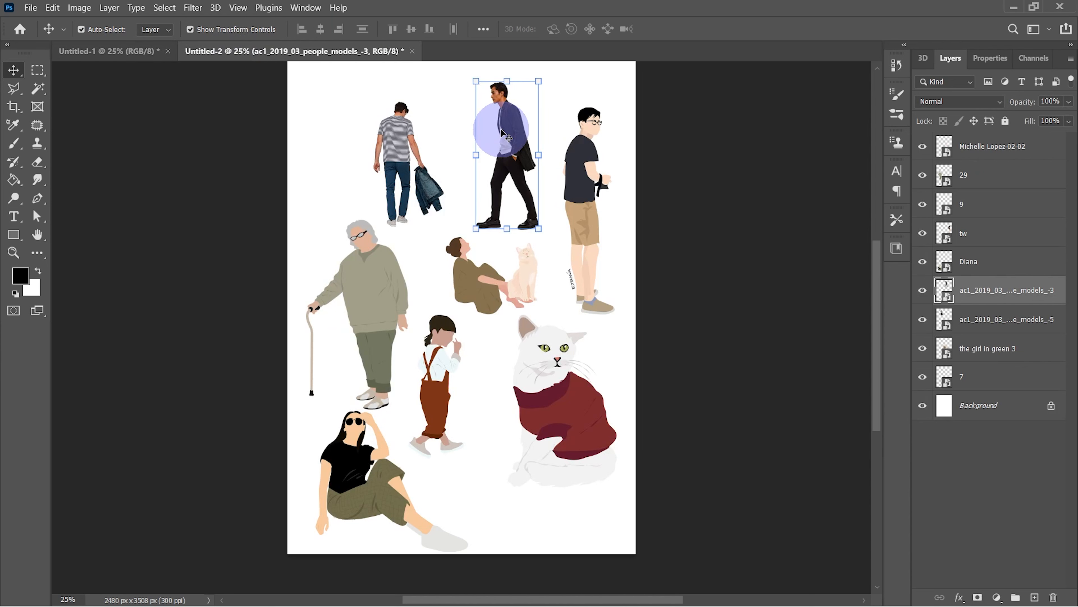
drag(502, 132, 359, 378)
Scale the walking man to about 3.07% with Free Transform and place him on the left entrance steps at ground level
key(ctrl+t)
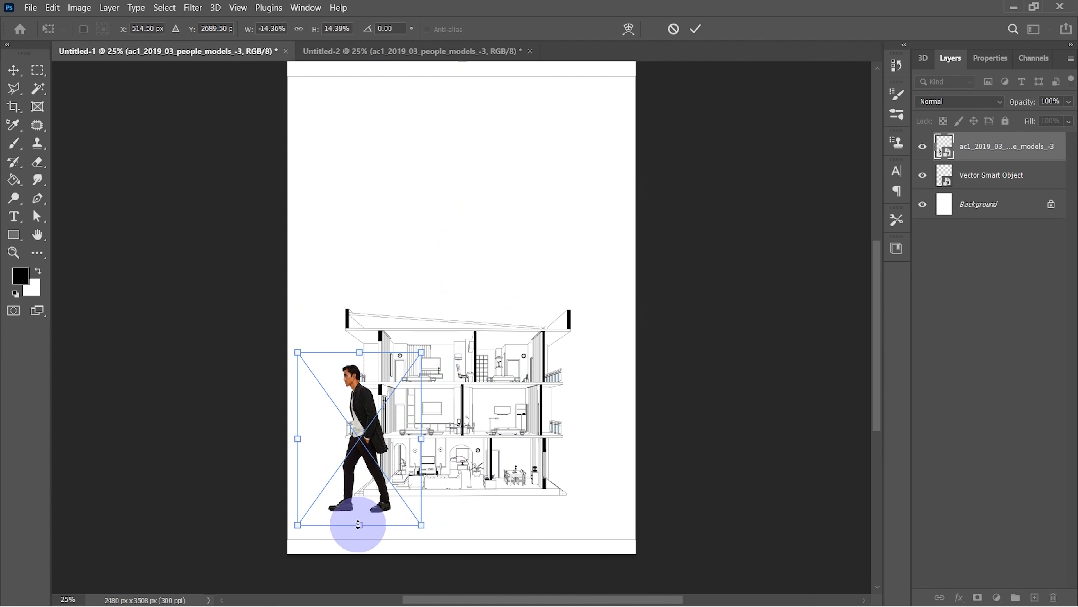
drag(357, 525, 358, 458)
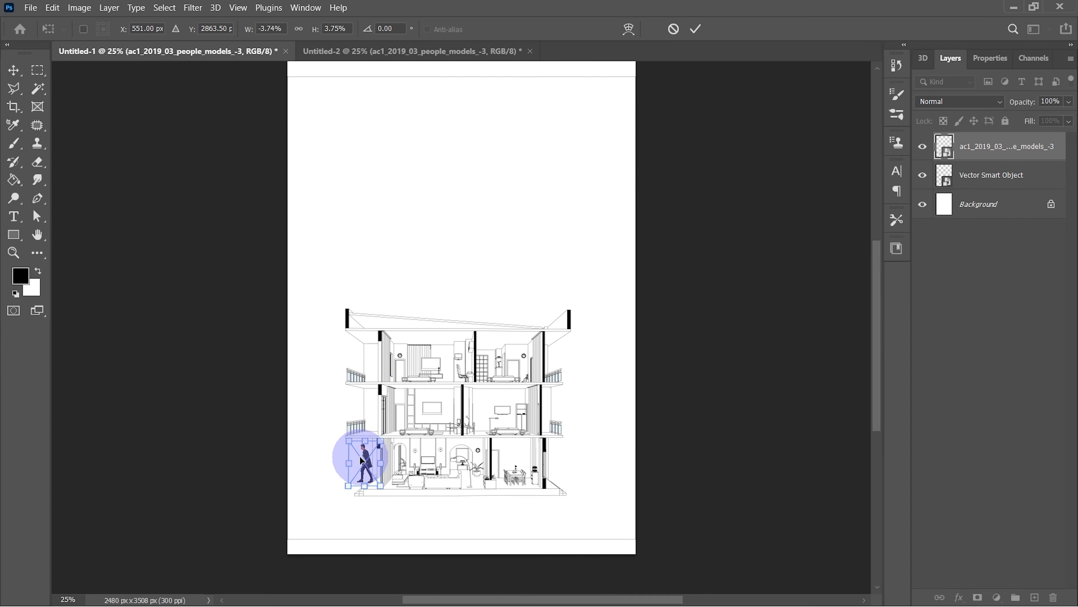
scroll(349, 485, up, 3)
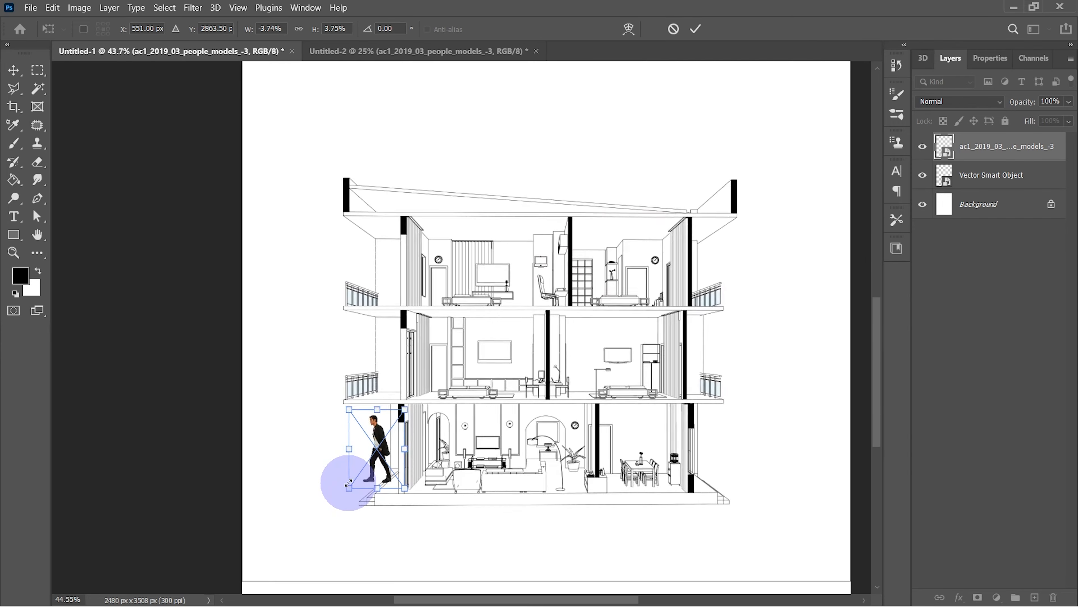
scroll(348, 485, up, 4)
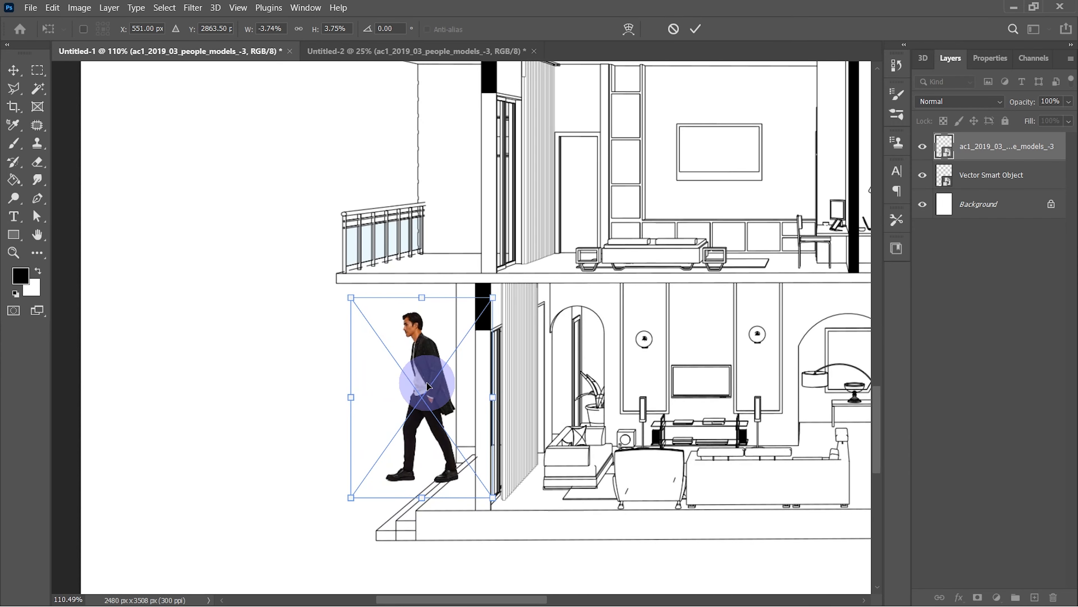
drag(428, 385, 445, 397)
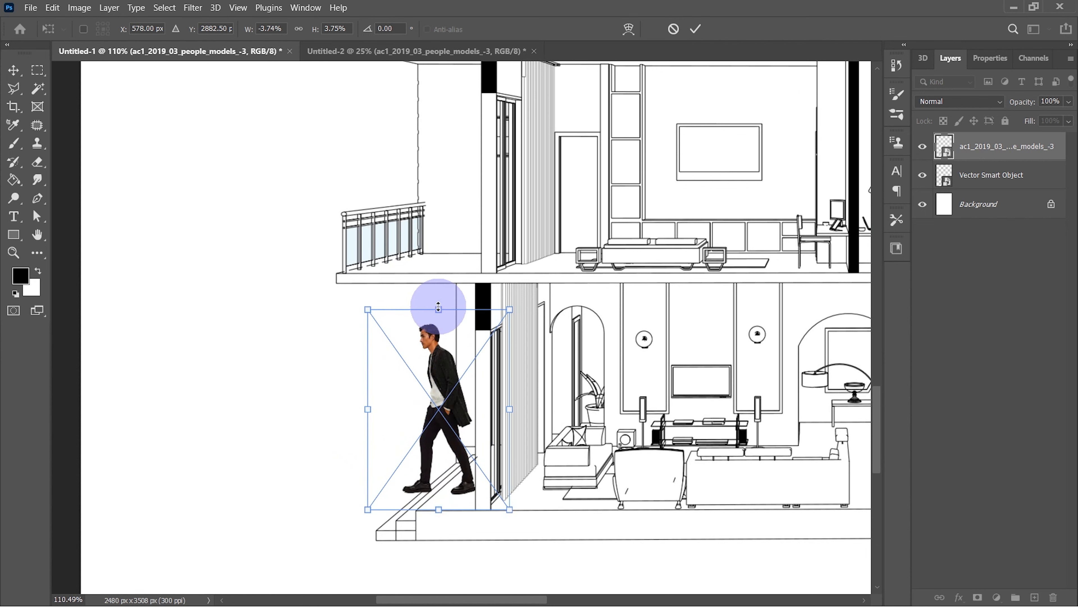
drag(439, 308, 440, 331)
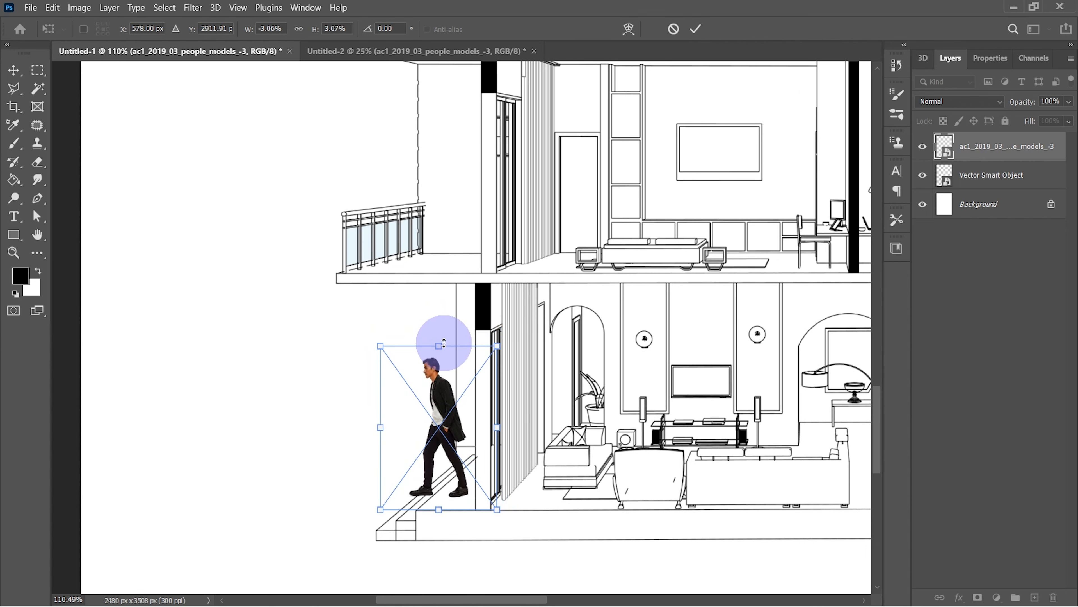
drag(450, 411, 439, 407)
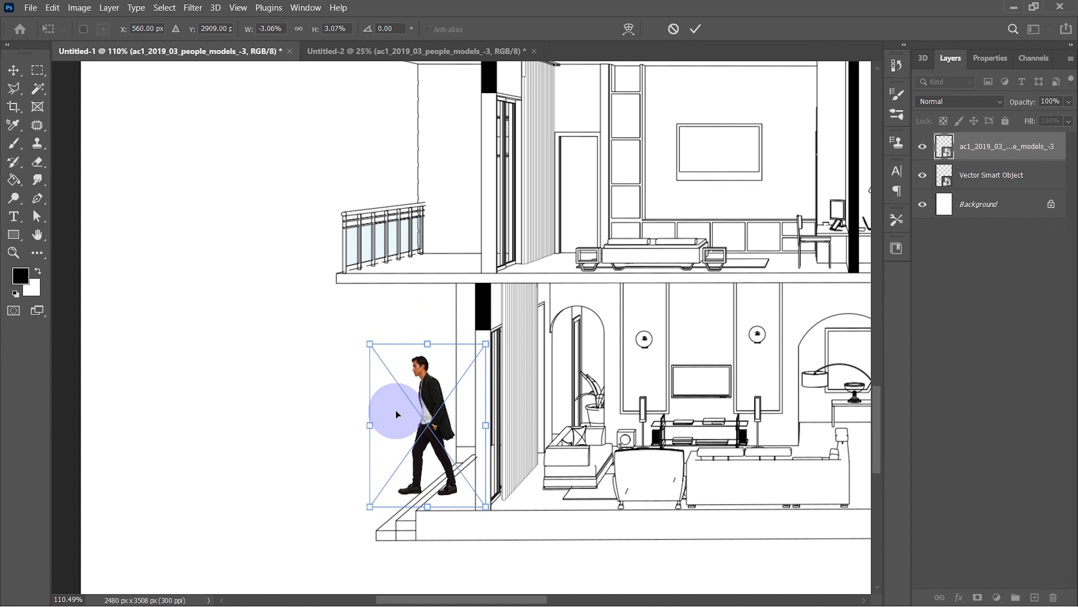
key(Return)
Bring the seated woman in sunglasses from Untitled-2 into the section document and reduce her to about 7.8% over the top floor
scroll(180, 494, down, 5)
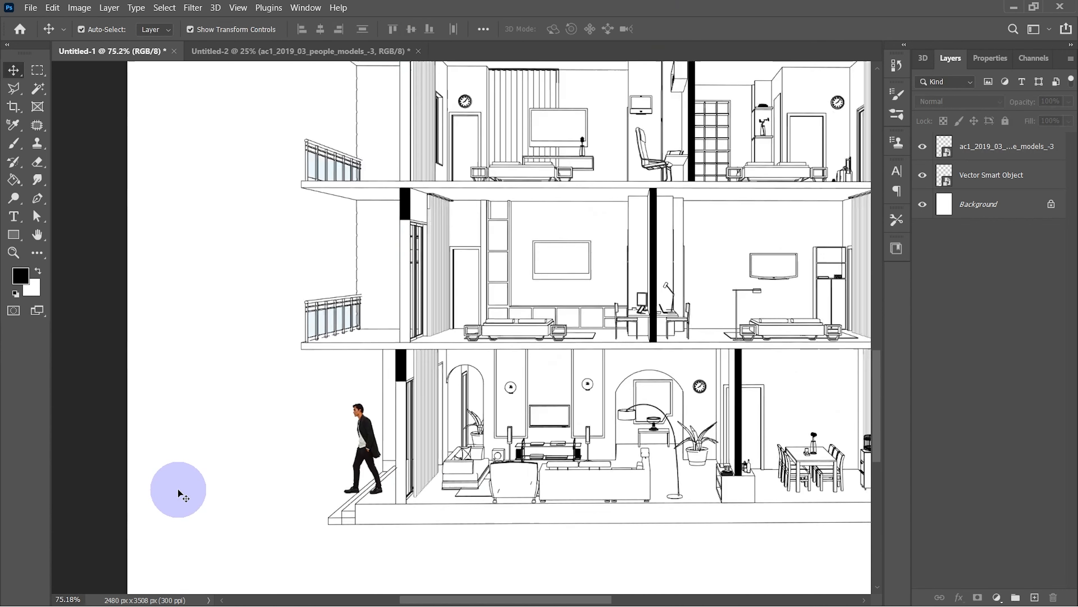
click(313, 52)
drag(390, 477, 450, 316)
drag(493, 188, 469, 384)
drag(497, 419, 529, 246)
Scale the seated woman in sunglasses to about 2.91% and seat her on the top floor's office chair
scroll(526, 245, up, 6)
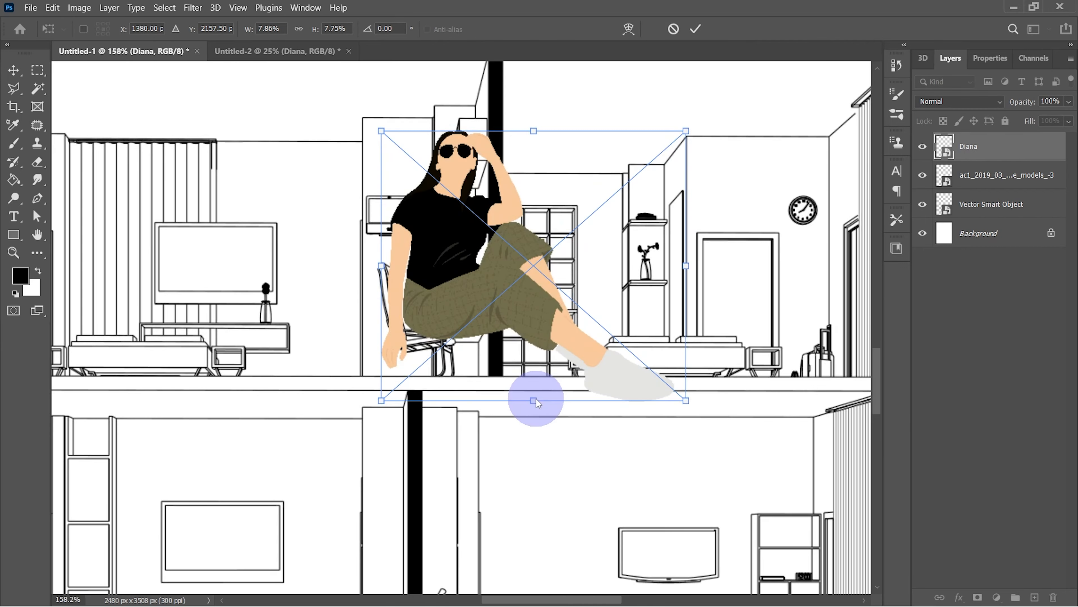
drag(534, 401, 533, 214)
drag(507, 166, 421, 305)
drag(448, 269, 449, 252)
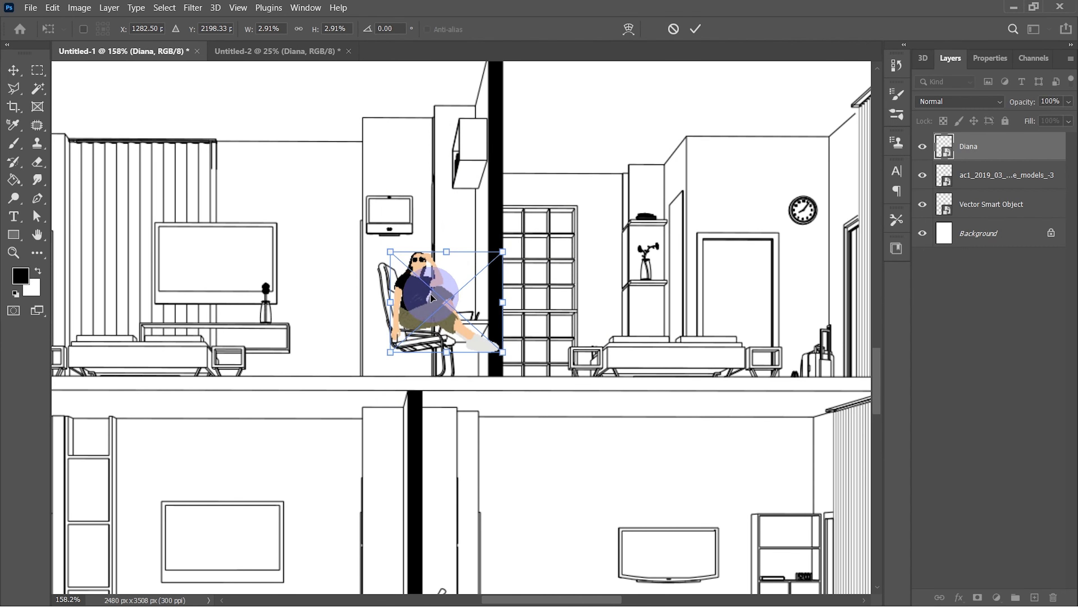
click(695, 28)
key(ctrl+0)
Copy the man in the striped shirt carrying a jacket from Untitled-2 and paste him into the Untitled-1 section
click(278, 50)
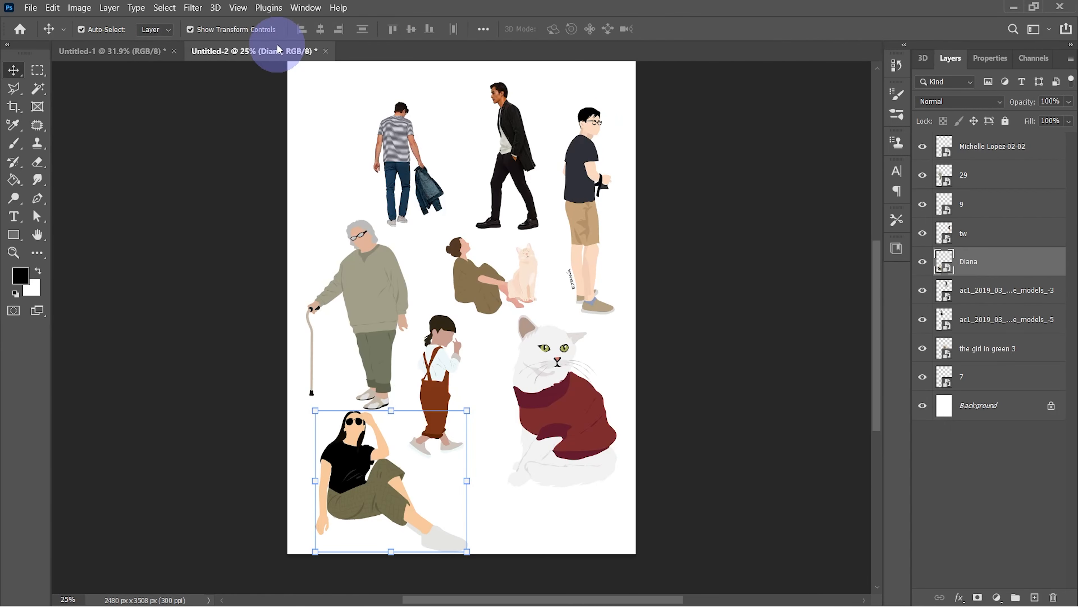
click(394, 166)
key(ctrl+c)
click(122, 50)
key(ctrl+v)
drag(555, 249, 495, 393)
Scale the man in the striped shirt to about 2.6% and stand him beside the bed in the middle floor's left room
key(ctrl+t)
drag(483, 565, 498, 443)
scroll(498, 442, up, 15)
drag(463, 276, 422, 298)
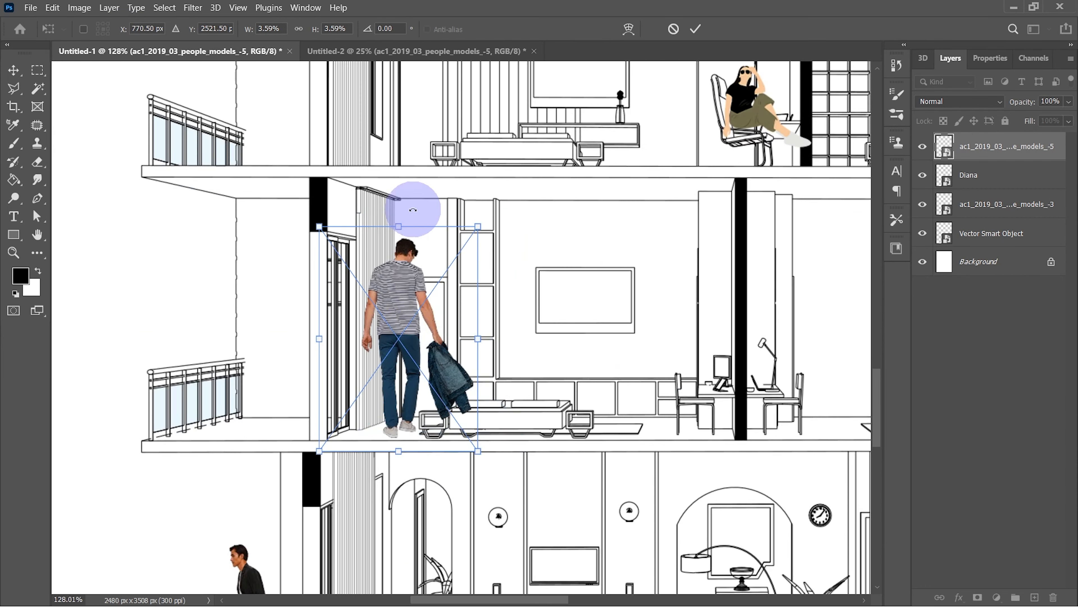
drag(403, 229, 405, 277)
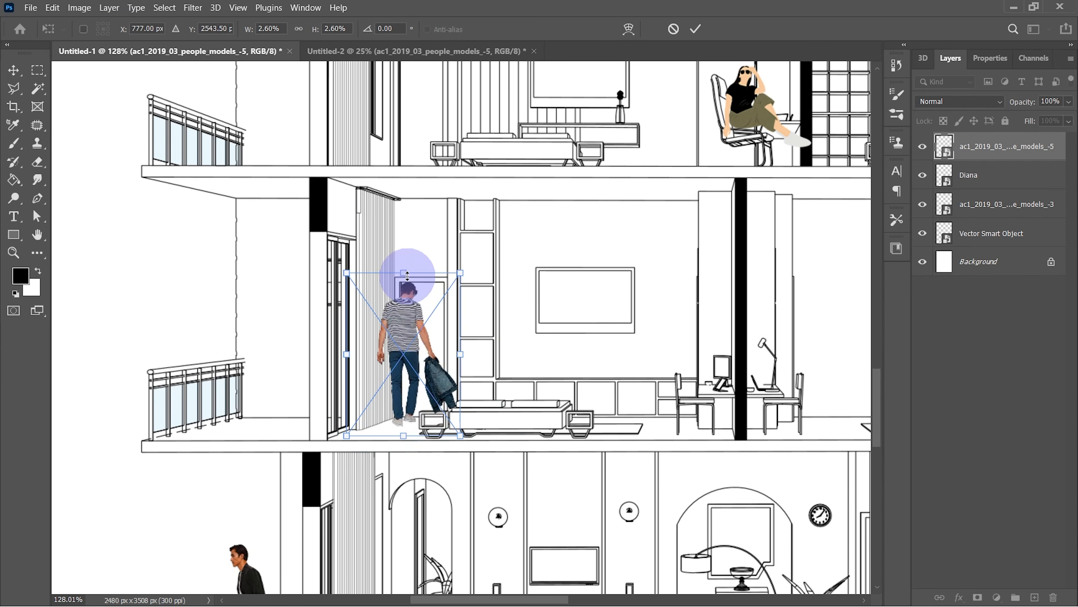
key(ctrl+0)
click(695, 28)
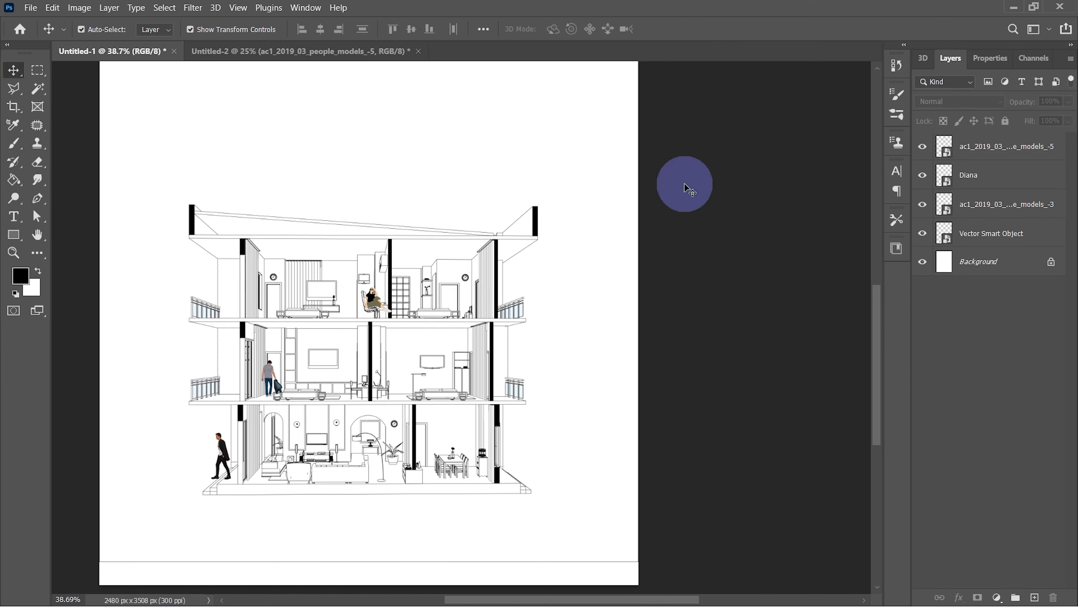
Copy the man in the black T-shirt and shorts from Untitled-2 and paste him into the section document
key(ctrl+Tab)
click(585, 219)
key(ctrl+c)
click(123, 53)
key(ctrl+v)
Scale the man in shorts to about 4.7% and stand him beside the potted plant on the ground floor
drag(369, 168, 369, 427)
scroll(390, 451, up, 5)
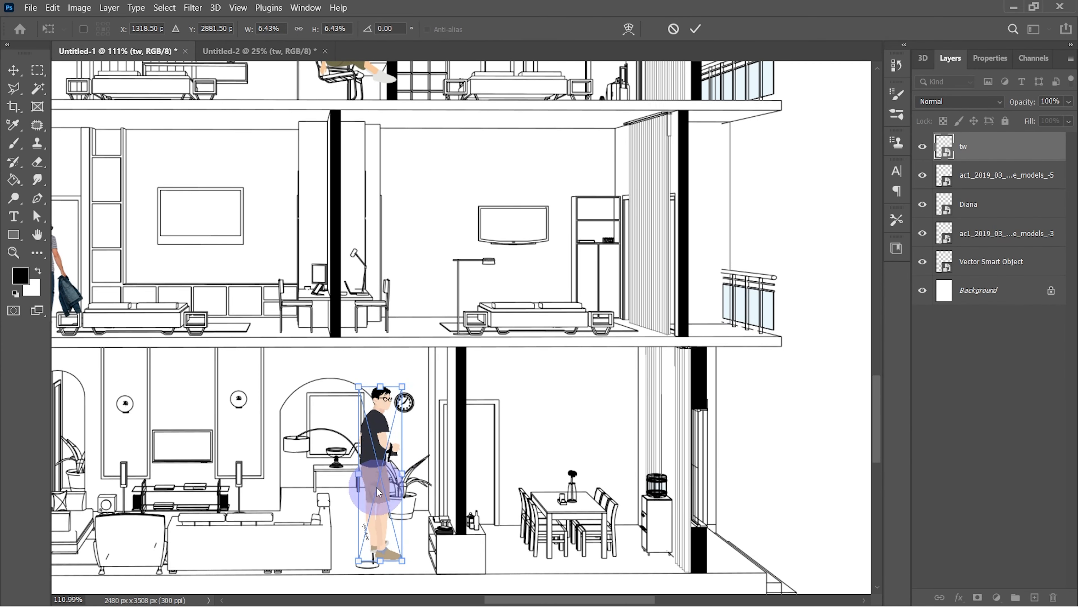
drag(376, 492, 404, 492)
drag(408, 386, 408, 425)
click(696, 28)
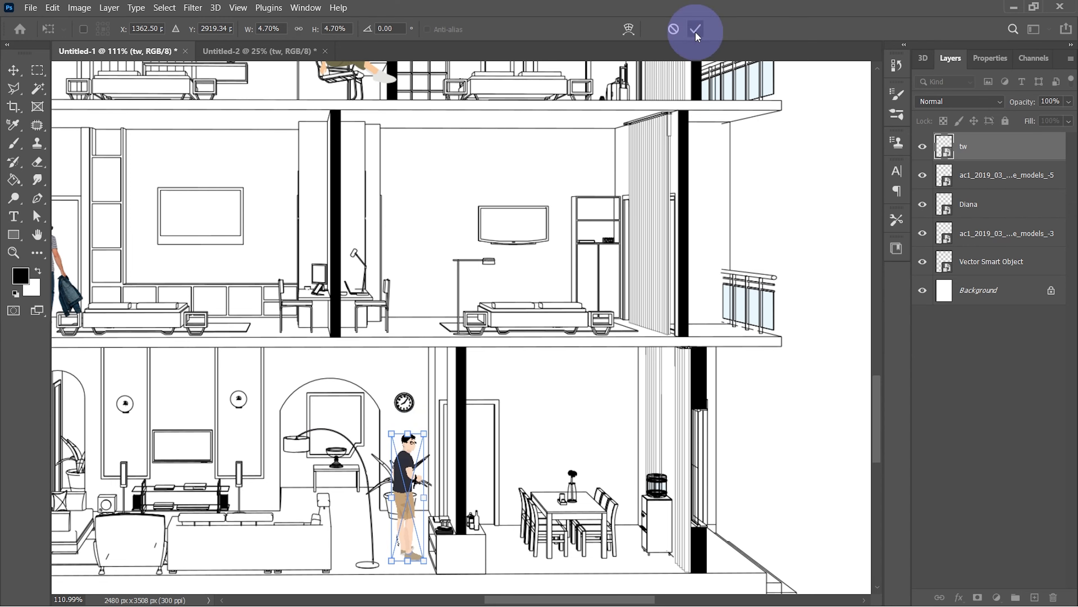
Copy the elderly figure with the cane from Untitled-2 and paste it into the section document
scroll(481, 356, down, 5)
click(259, 51)
key(ctrl+c)
click(153, 55)
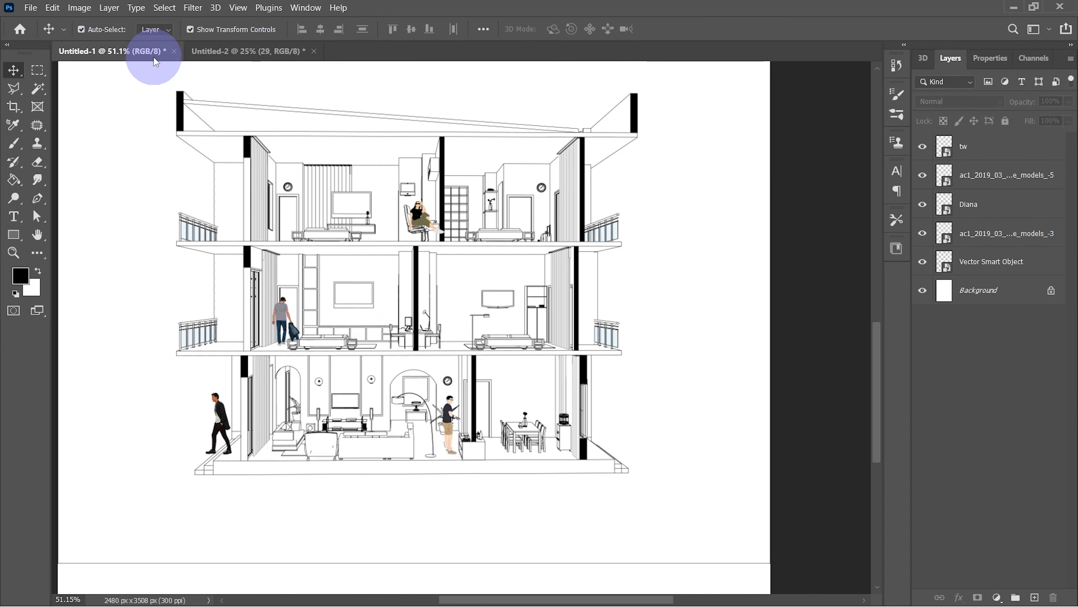
key(ctrl+v)
Scale the elderly figure to about 23.98%, place it in the middle floor's right bedroom, and flip it horizontally
drag(413, 133, 420, 424)
drag(421, 451, 453, 321)
scroll(474, 312, up, 7)
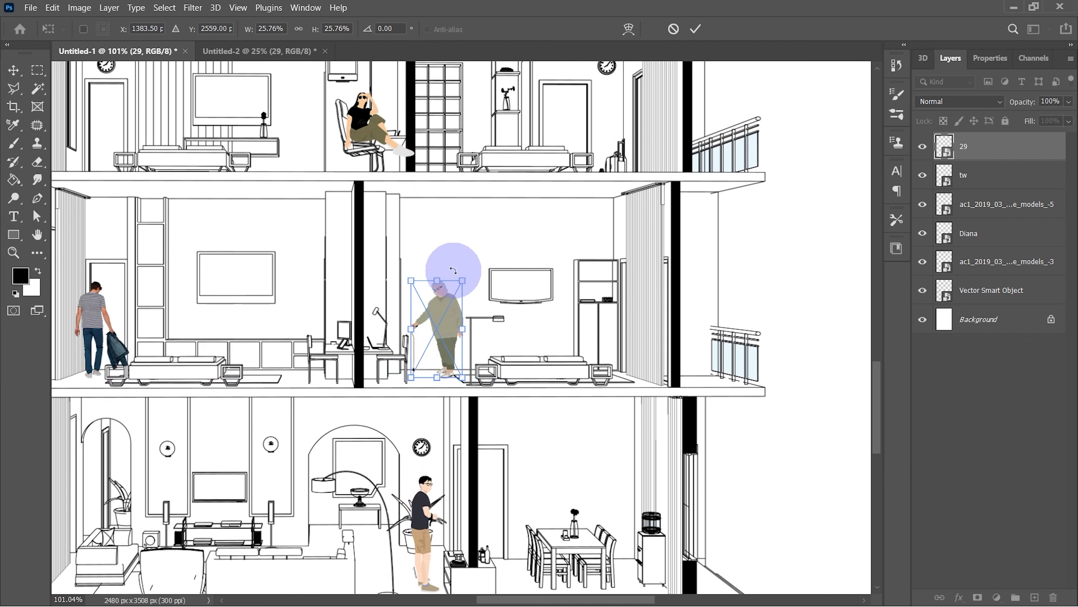
drag(465, 280, 461, 288)
click(52, 8)
mouse_move(127, 308)
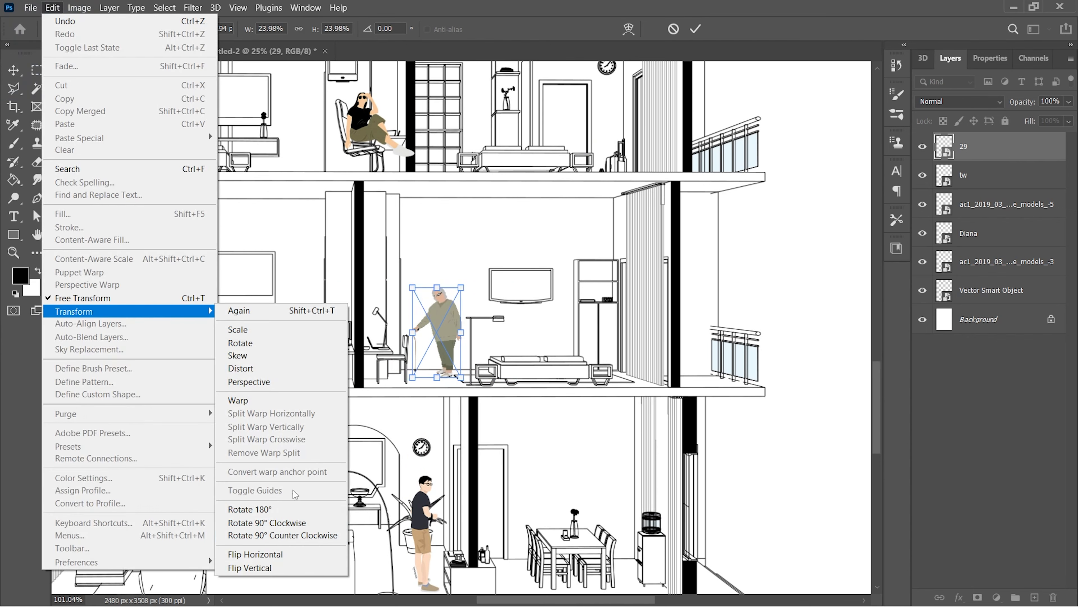
click(272, 553)
click(696, 29)
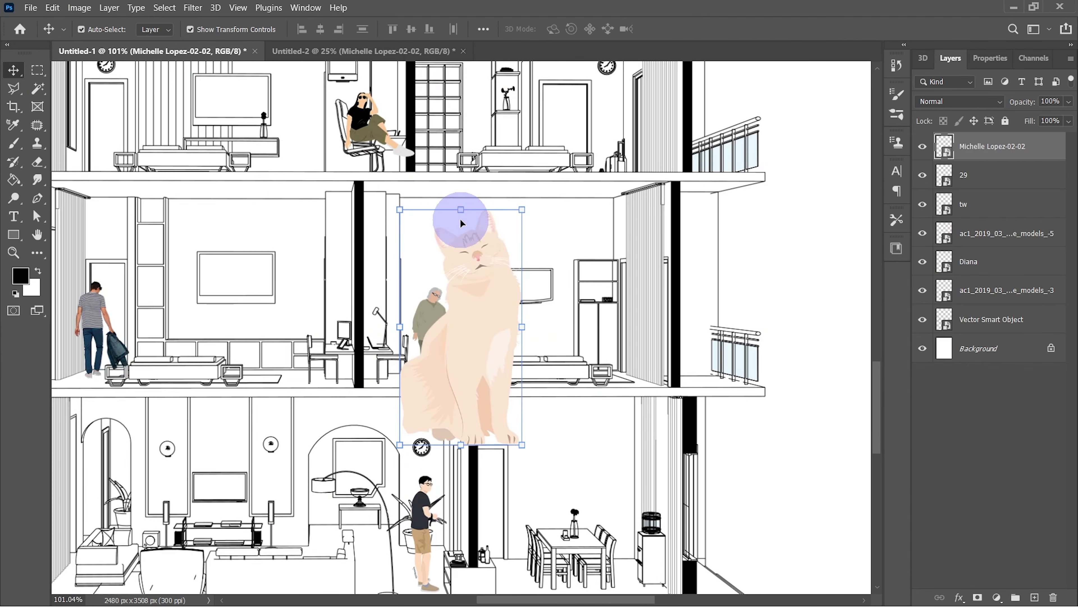
Move the oversized beige cat aside and bring the white cat in the red sweater from Untitled-2 into the section
drag(457, 222, 631, 204)
click(327, 51)
drag(565, 403, 429, 296)
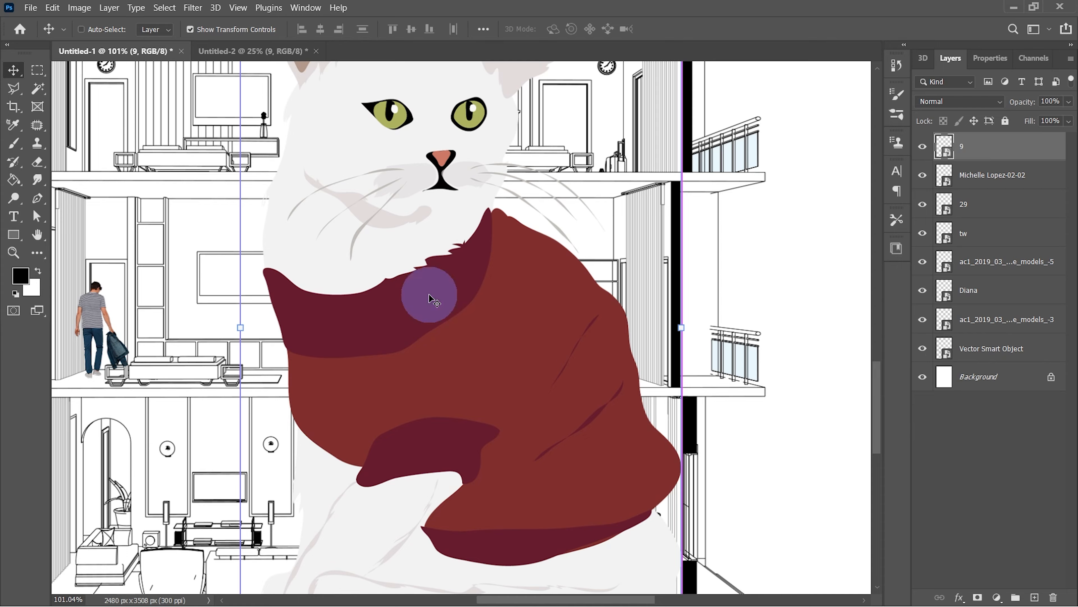
Shrink the white cat in the red sweater and place it at the elderly figure's feet, moving the beige cat outside the building
scroll(432, 286, down, 5)
drag(447, 122, 436, 470)
key(Return)
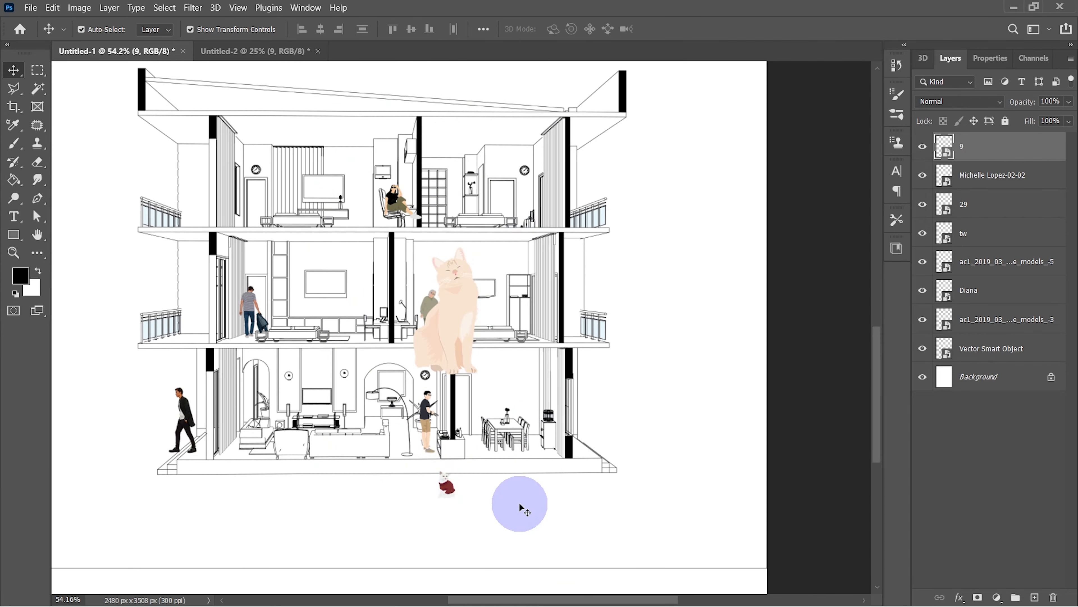
drag(444, 276, 595, 272)
drag(447, 487, 435, 329)
scroll(435, 329, up, 8)
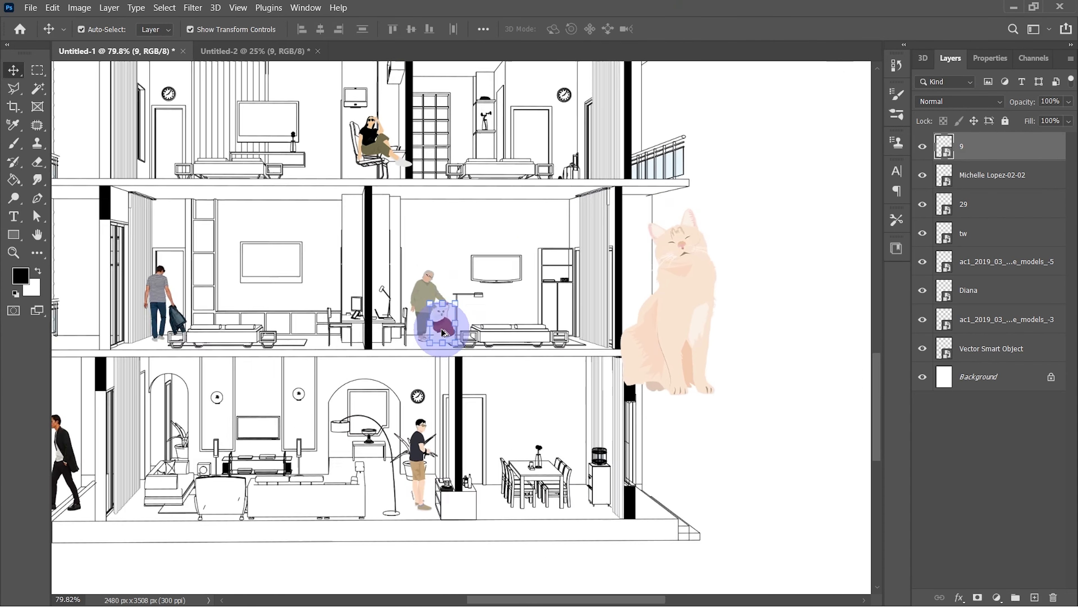
scroll(464, 123, down, 6)
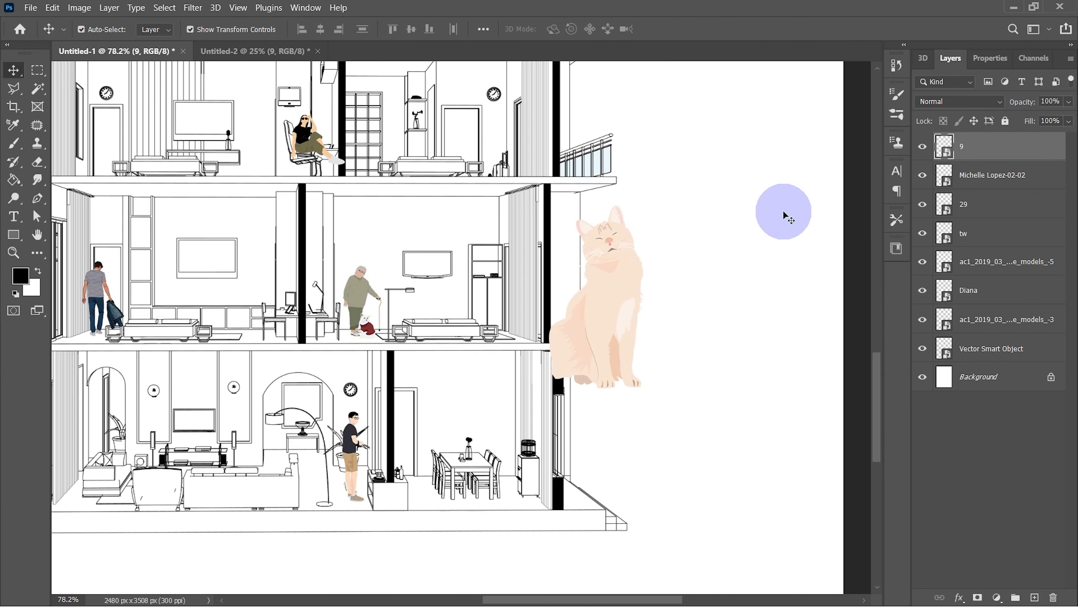
Shrink the beige cat with Free Transform and move it over the cabinet in the middle floor's right bedroom
click(608, 276)
key(ctrl+t)
mouse_move(608, 266)
mouse_down()
mouse_move(606, 293)
mouse_move(607, 280)
mouse_up()
drag(614, 213, 617, 377)
drag(596, 393, 495, 220)
Reduce the beige cat to about 3.14%, seat it on top of the tall cabinet, and commit the transform
scroll(495, 228, up, 8)
drag(484, 269, 471, 218)
drag(473, 148, 474, 216)
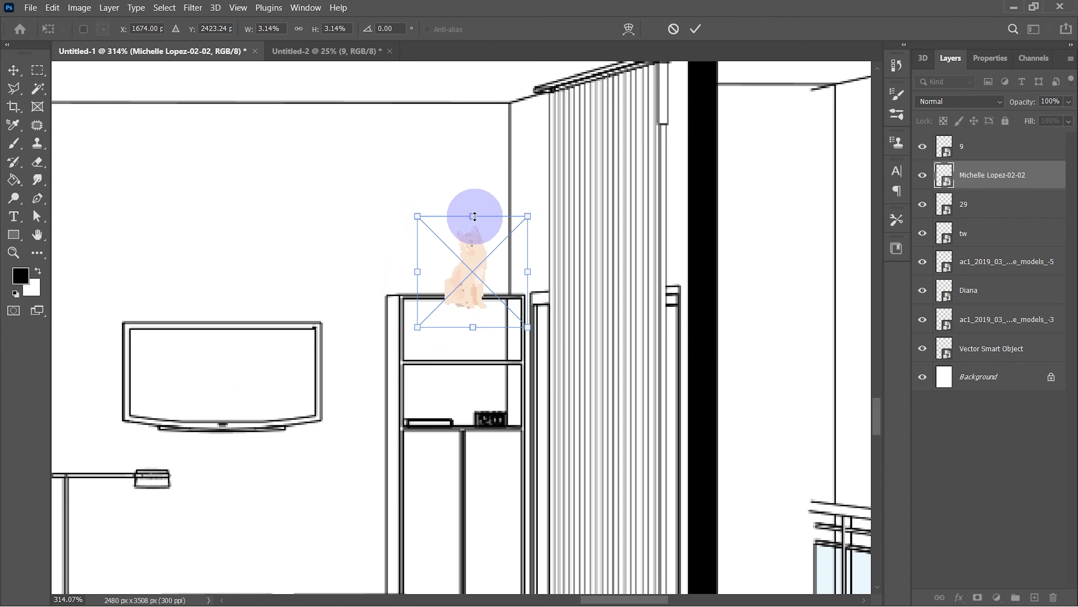
drag(474, 271, 465, 255)
click(695, 28)
scroll(595, 198, down, 8)
click(827, 221)
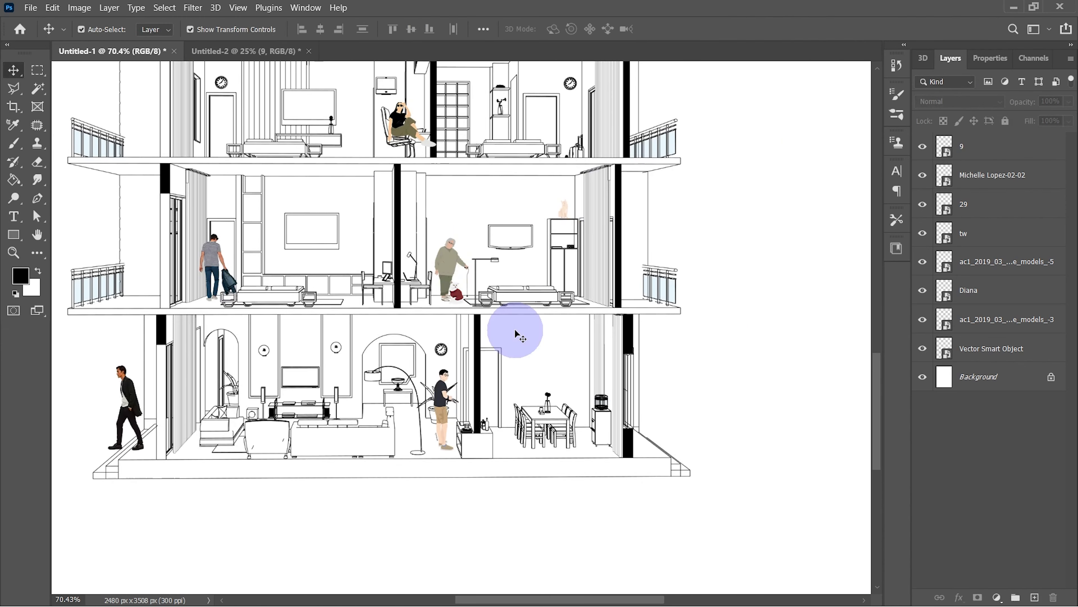
Bring the girl in red overalls from Untitled-2 into the section, shrink her to child size, and stand her beside the elderly figure
click(277, 51)
drag(437, 383, 477, 297)
drag(458, 129, 460, 467)
drag(466, 491, 447, 272)
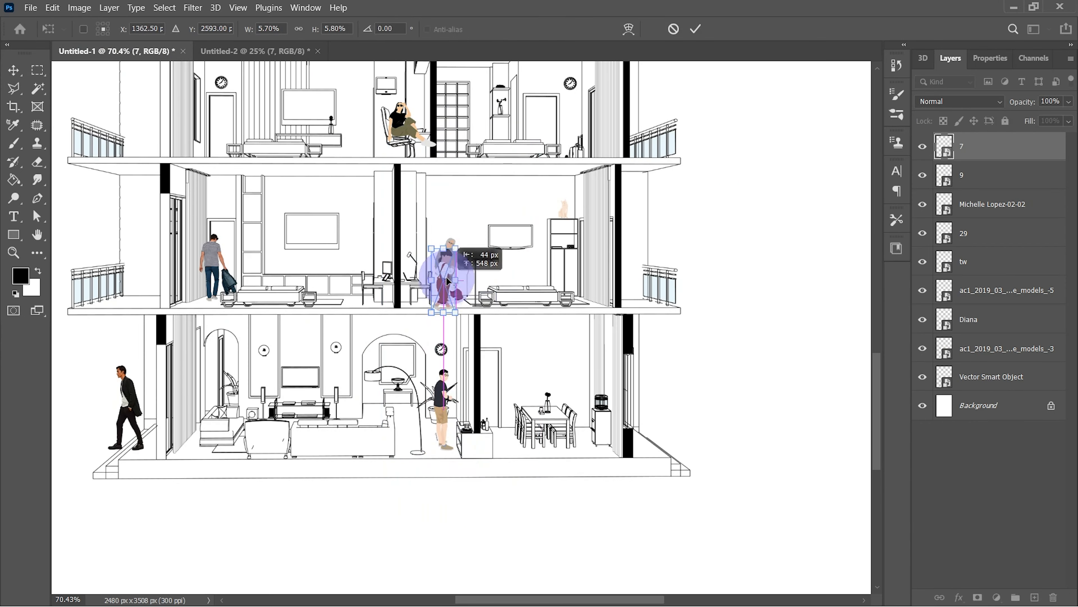
key(Return)
scroll(444, 275, up, 5)
drag(442, 207, 481, 304)
click(697, 27)
Scale the white cat in the red sweater to about 2.27% and position it in front of the elderly figure's feet
click(482, 319)
scroll(458, 309, up, 4)
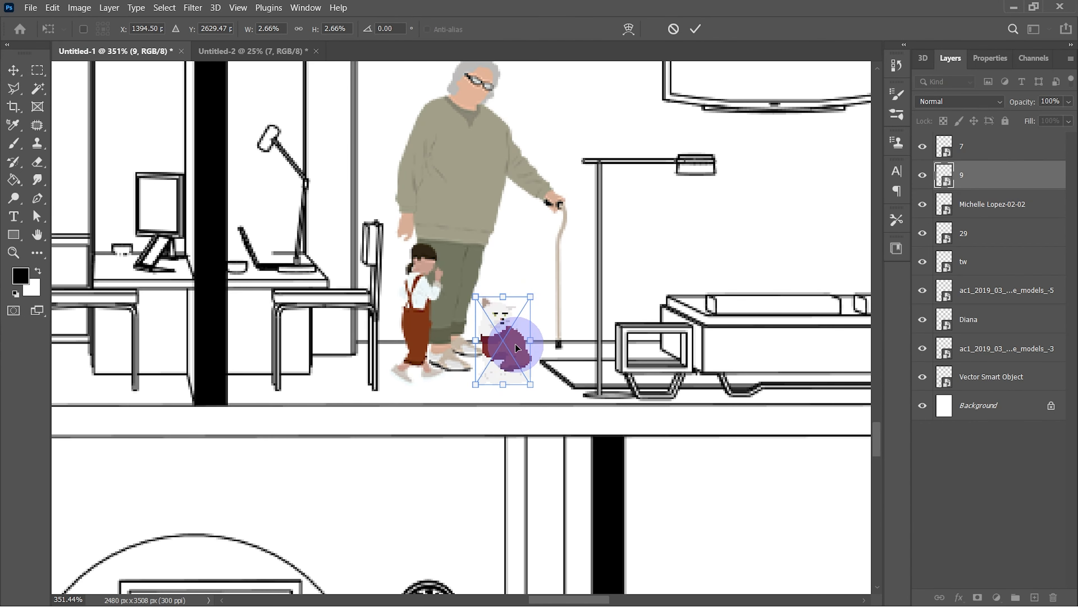
drag(515, 344, 503, 333)
drag(490, 282, 491, 294)
scroll(446, 173, down, 5)
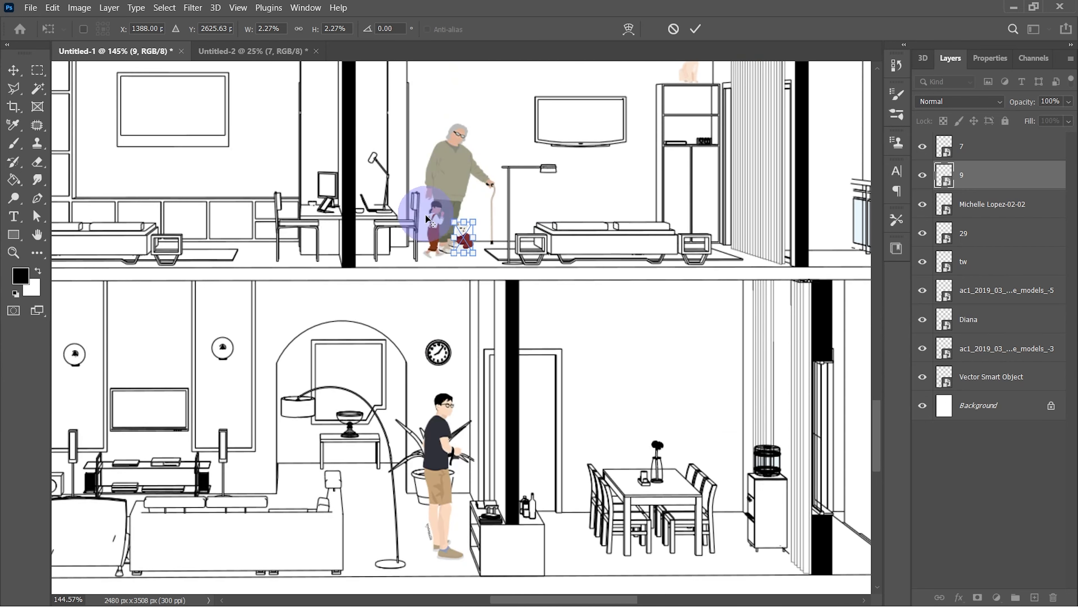
click(695, 29)
Flip the elderly figure horizontally so the cane is on the girl's side
click(440, 150)
click(31, 7)
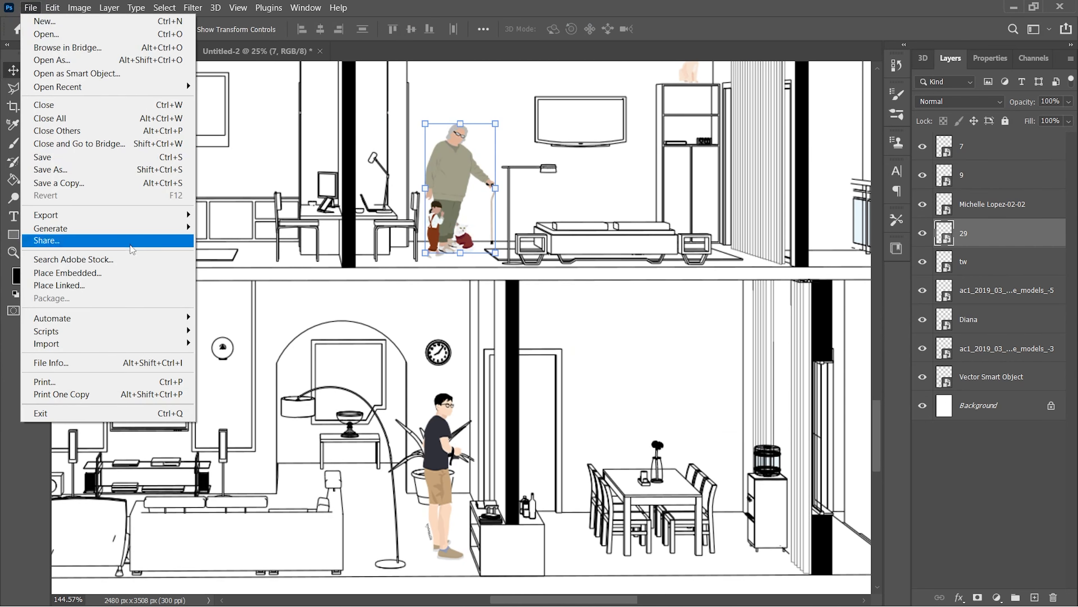
mouse_move(52, 7)
mouse_move(128, 312)
click(263, 553)
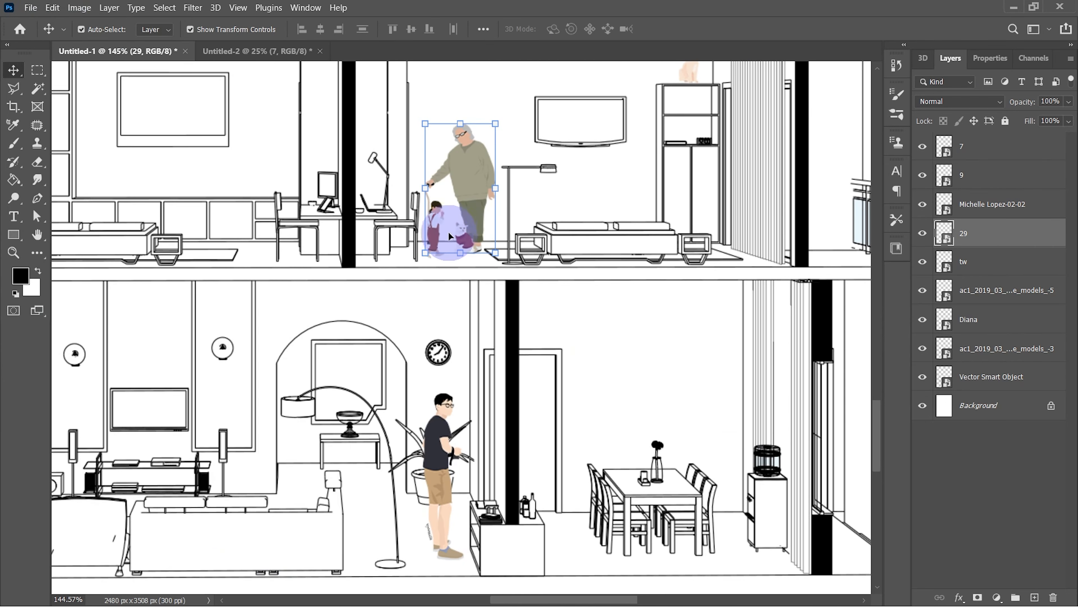
Move the white cat in the red sweater closer to the girl and deselect it
scroll(468, 240, up, 4)
click(468, 272)
drag(466, 240, 450, 249)
click(395, 314)
scroll(394, 314, down, 2)
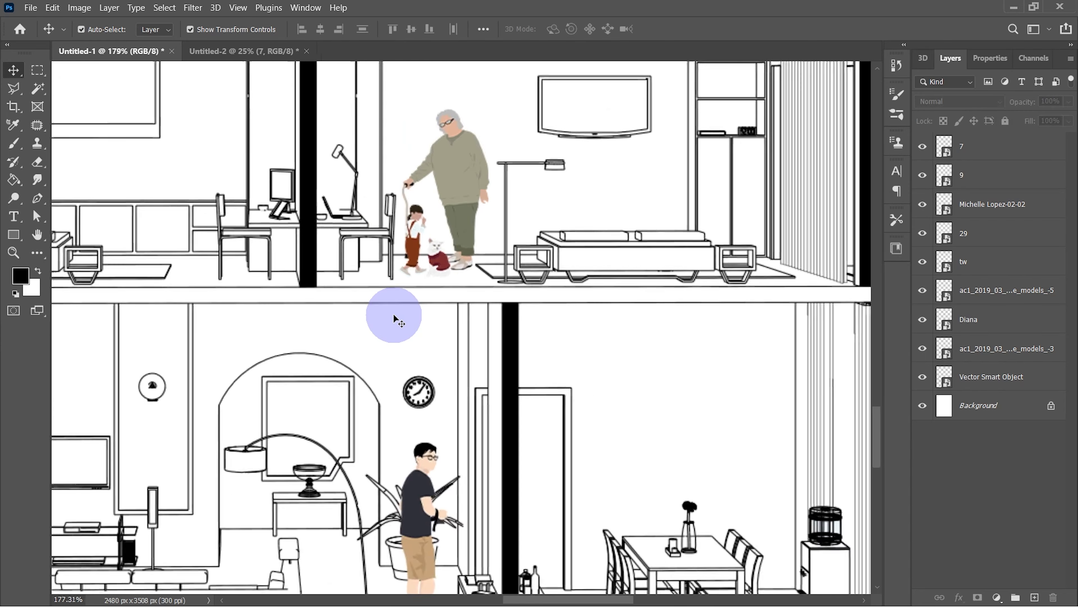
scroll(394, 313, down, 5)
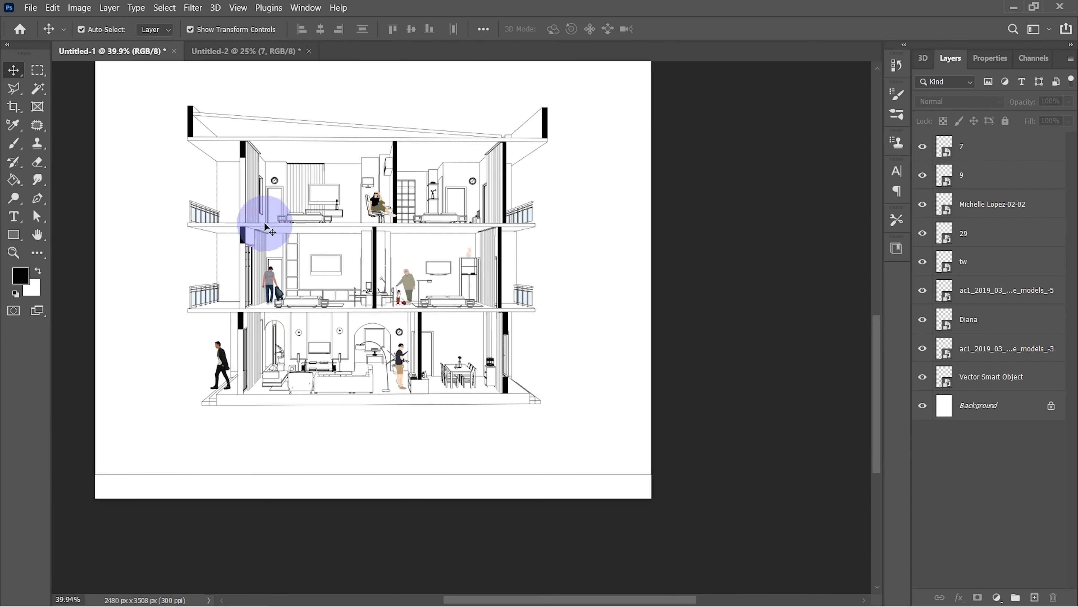
Load the outlines of all people and cat layers as one combined selection and add a Solid Color fill layer
click(1031, 152)
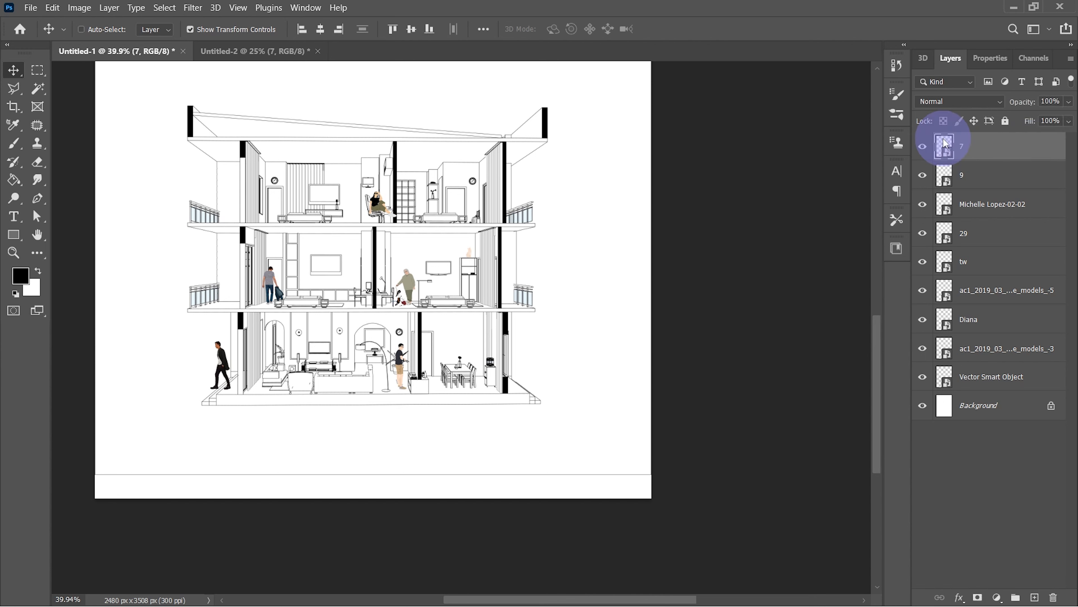
drag(948, 174, 991, 599)
click(995, 598)
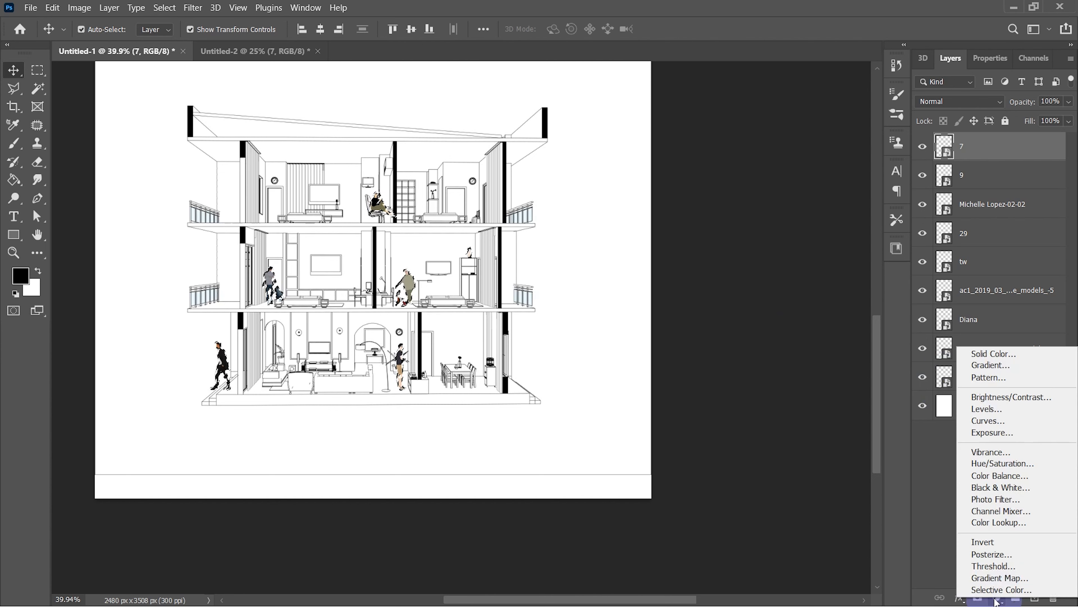
click(1009, 355)
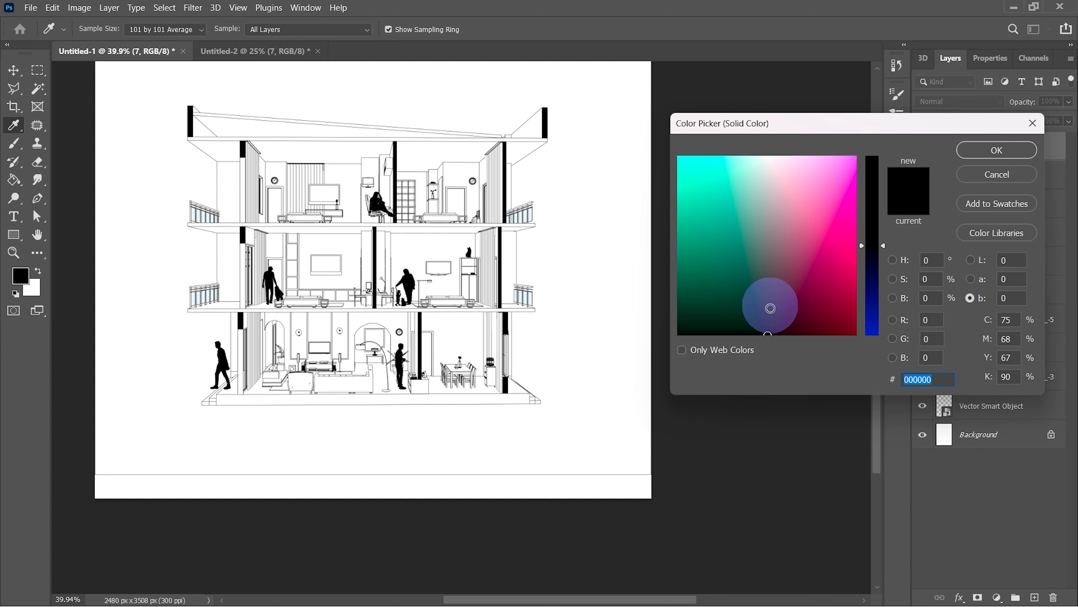
Try several dark shades for the silhouettes' fill and settle on a neutral dark grey
click(770, 310)
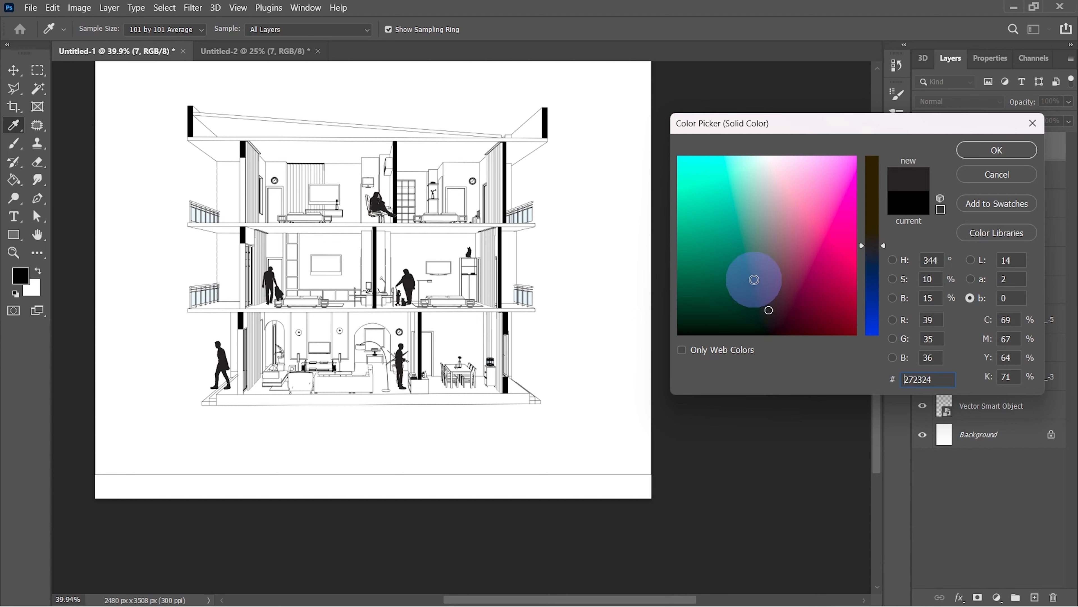
click(759, 272)
click(762, 296)
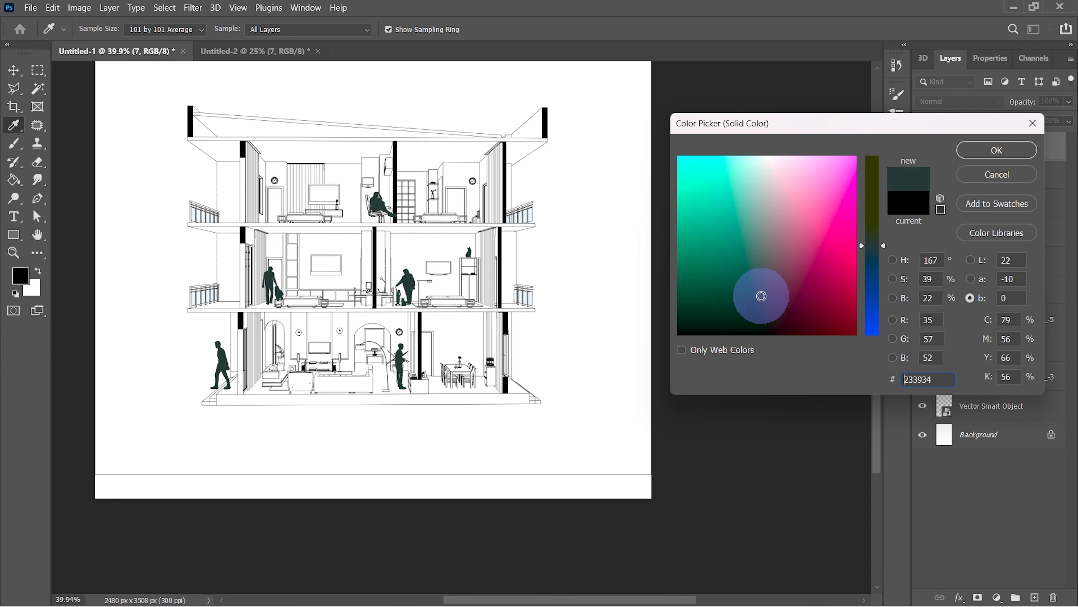
click(762, 315)
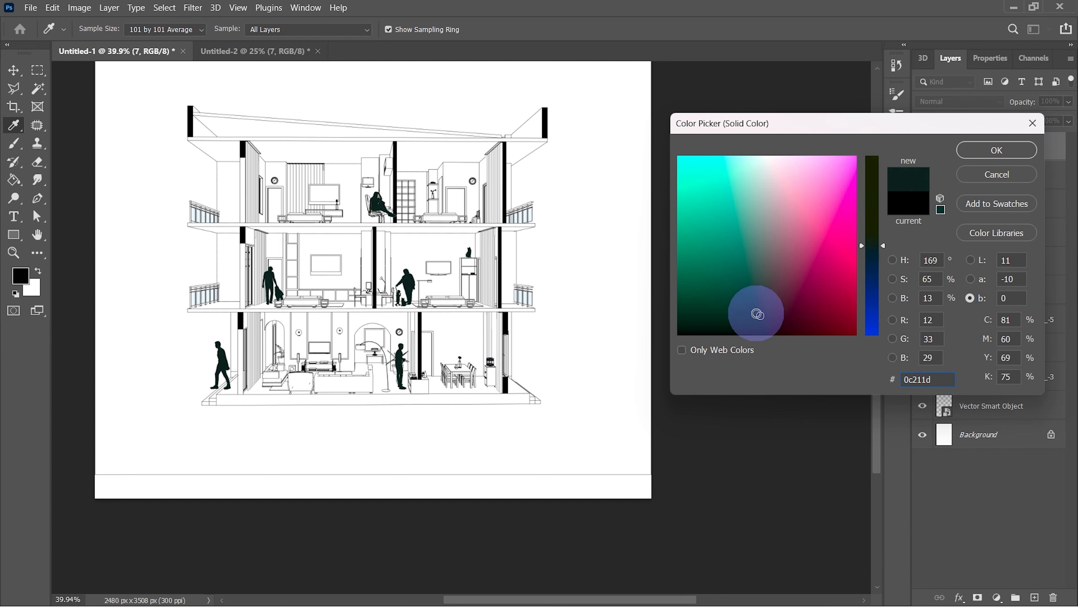
click(763, 275)
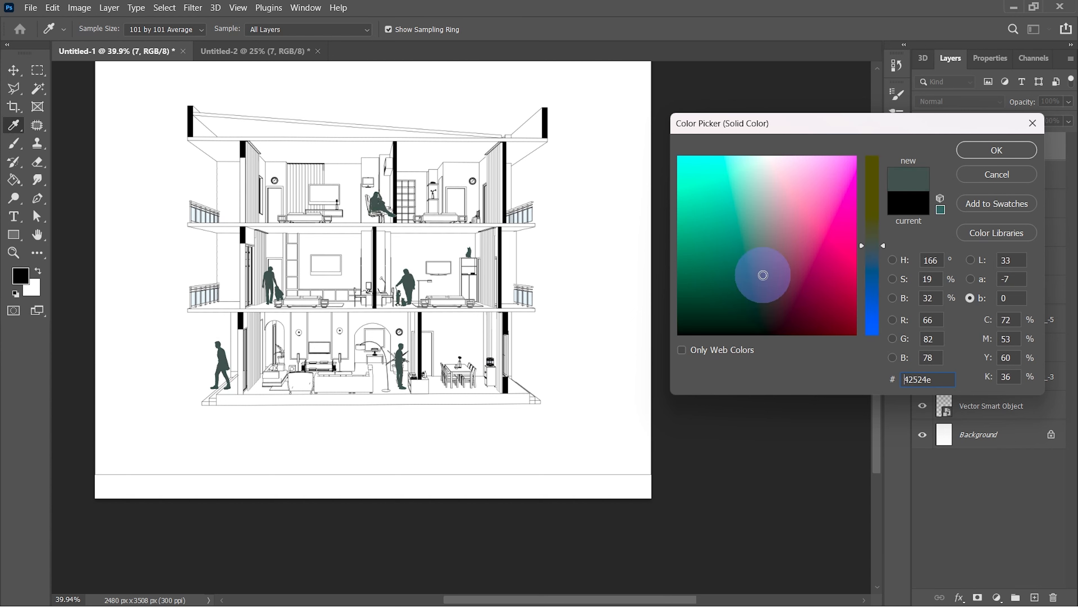
click(753, 297)
click(751, 332)
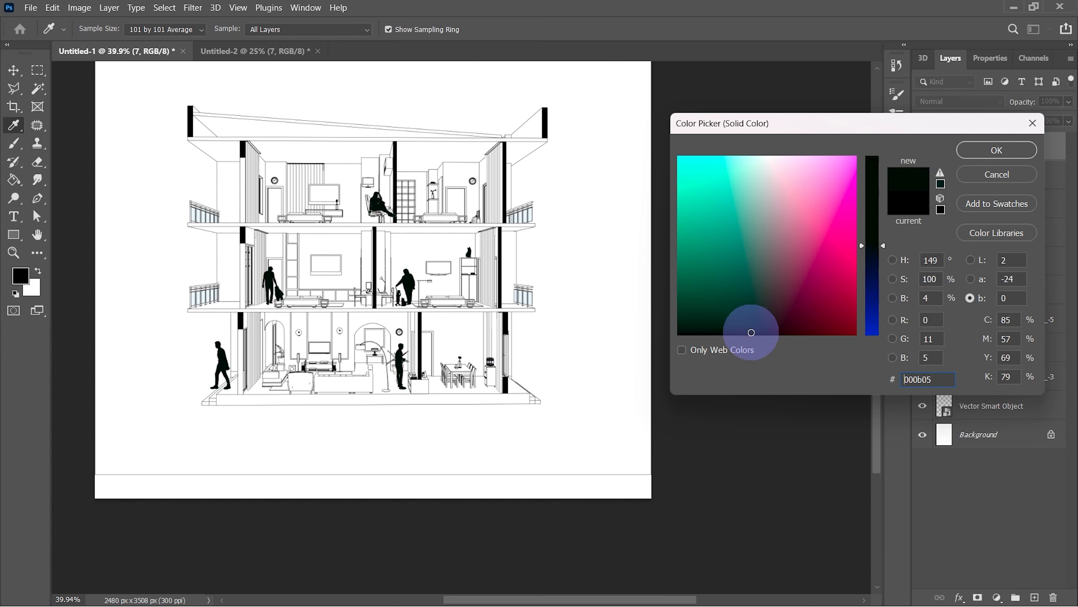
mouse_move(750, 212)
mouse_down()
mouse_move(767, 274)
mouse_move(768, 264)
mouse_up()
click(997, 150)
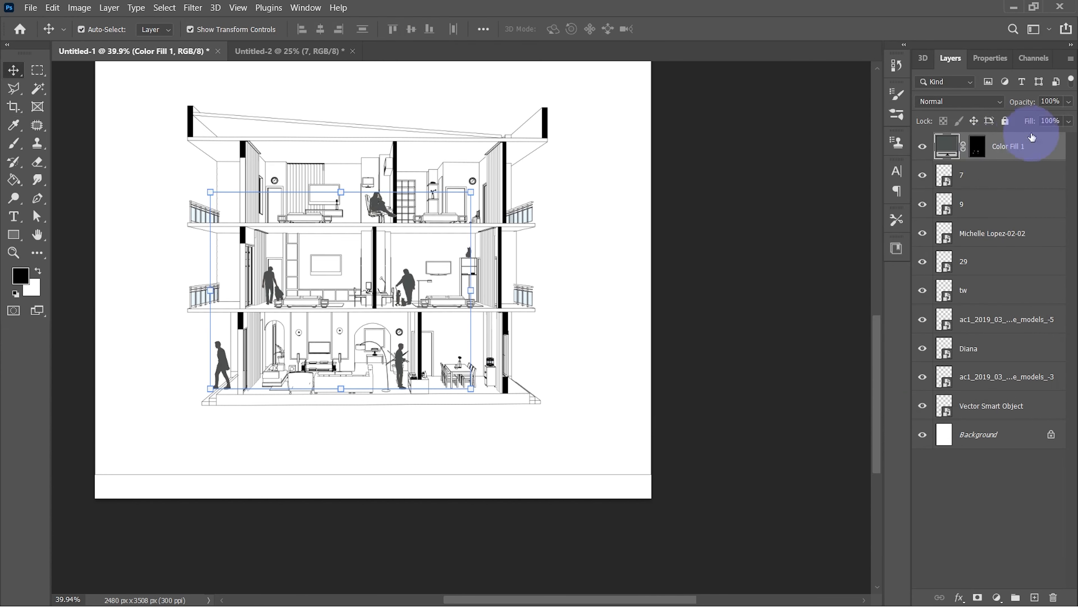
Group all the people and cat layers beneath the silhouettes' color fill and hide the group
click(994, 164)
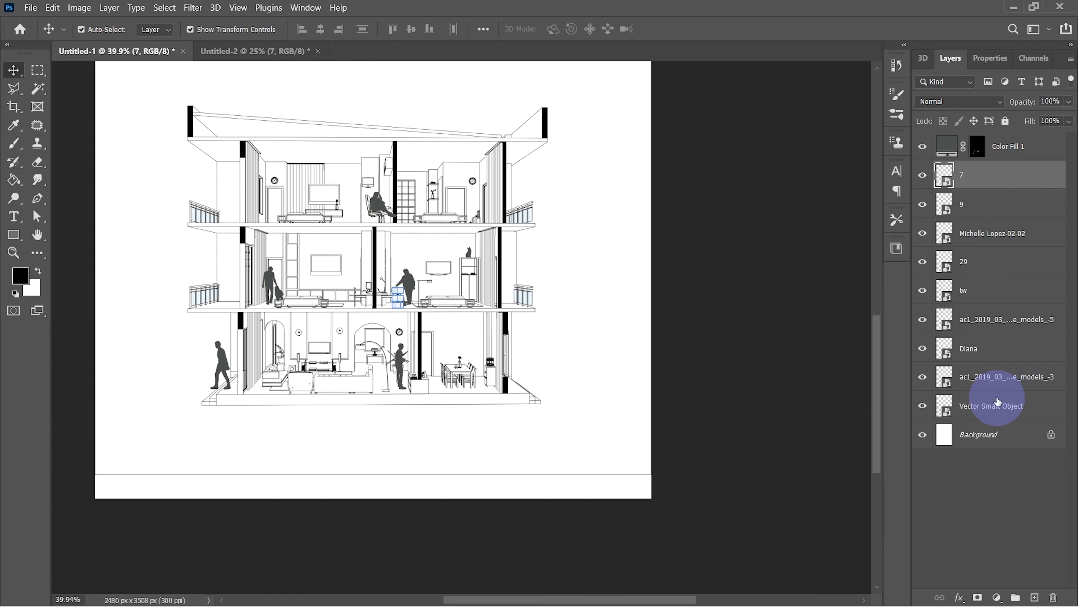
shift+click(1005, 388)
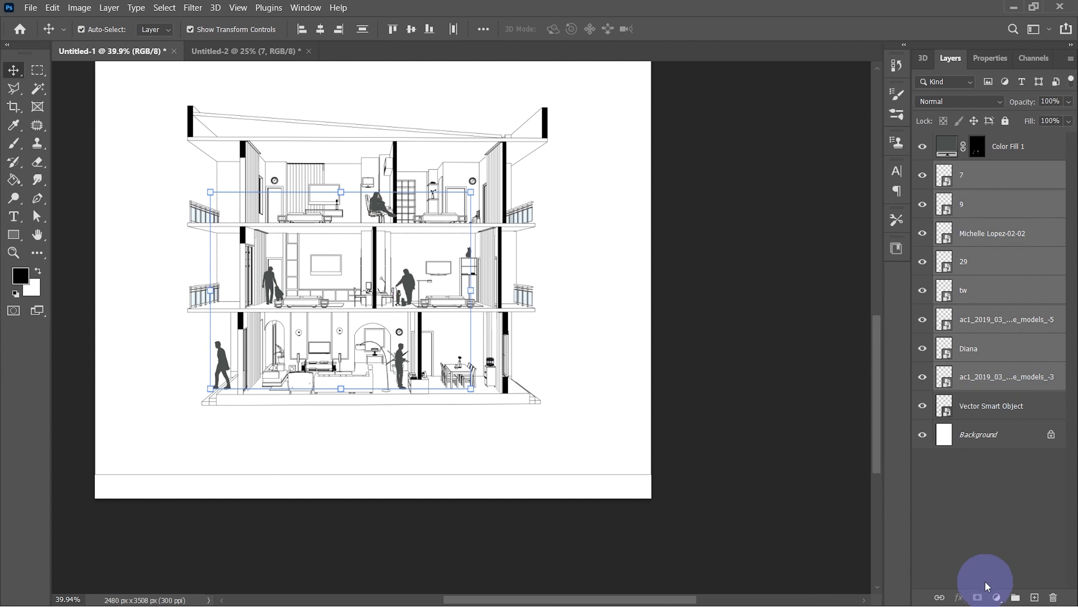
click(1015, 597)
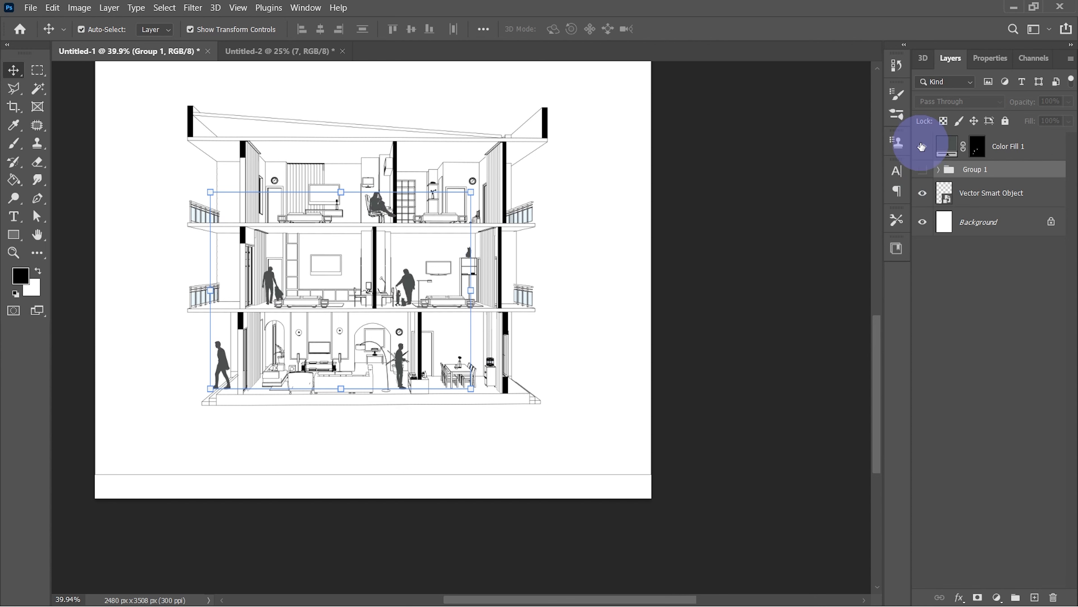
Lower the Color Fill 1 layer's opacity to 87% and change its fill to a slightly darker, warmer grey
click(1034, 146)
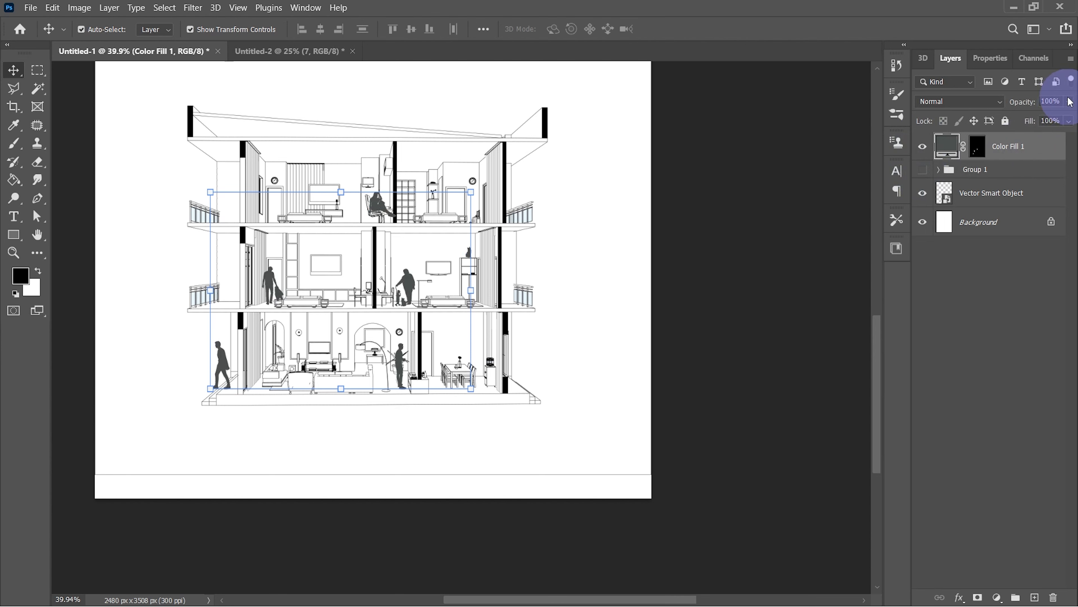
drag(1036, 118, 1052, 120)
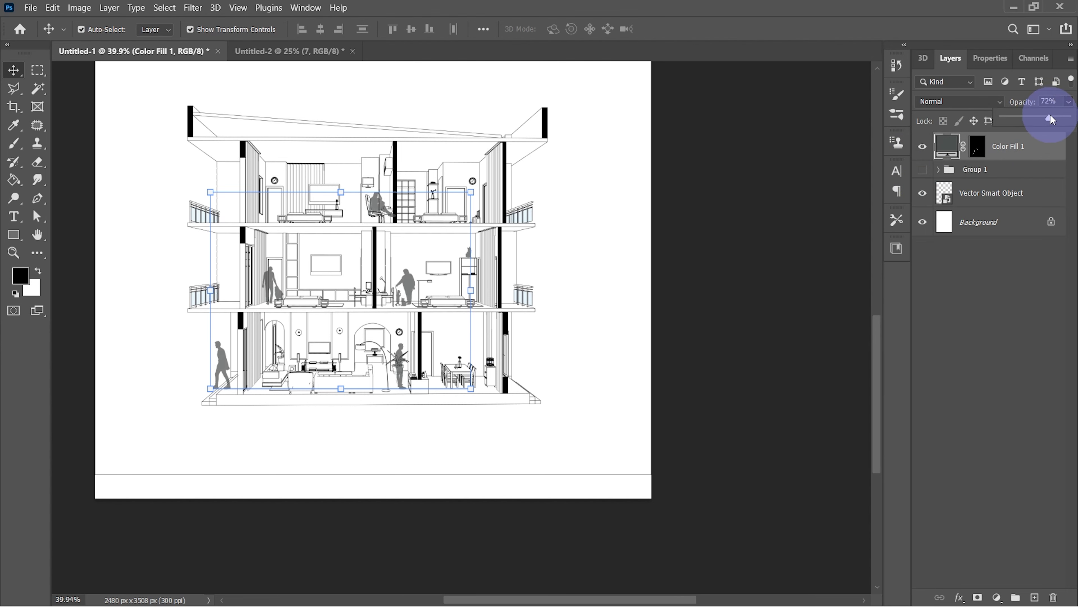
scroll(525, 253, up, 3)
double_click(945, 147)
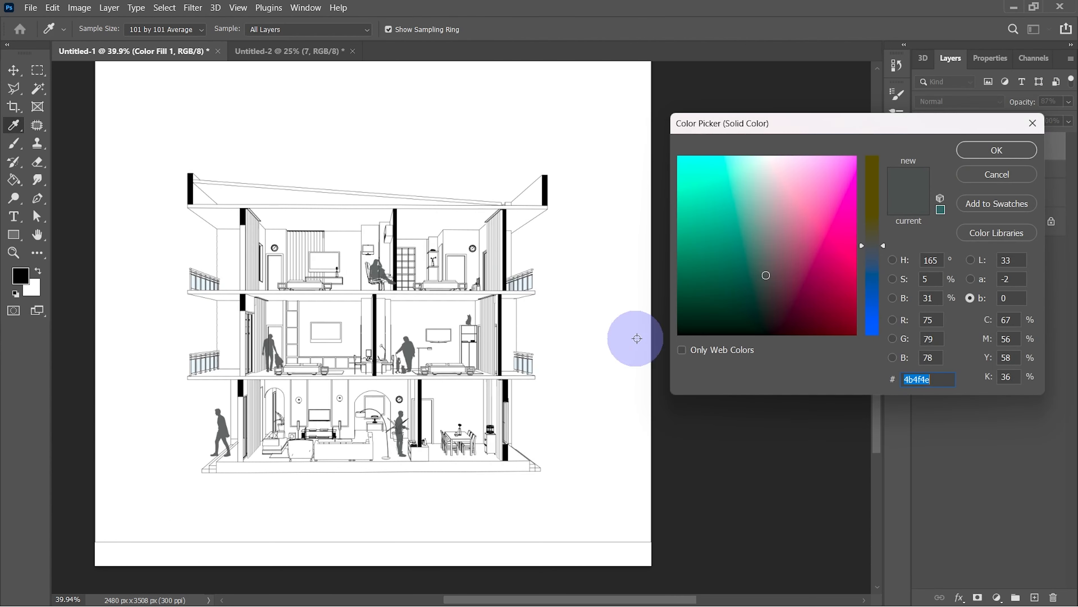
click(771, 289)
click(987, 148)
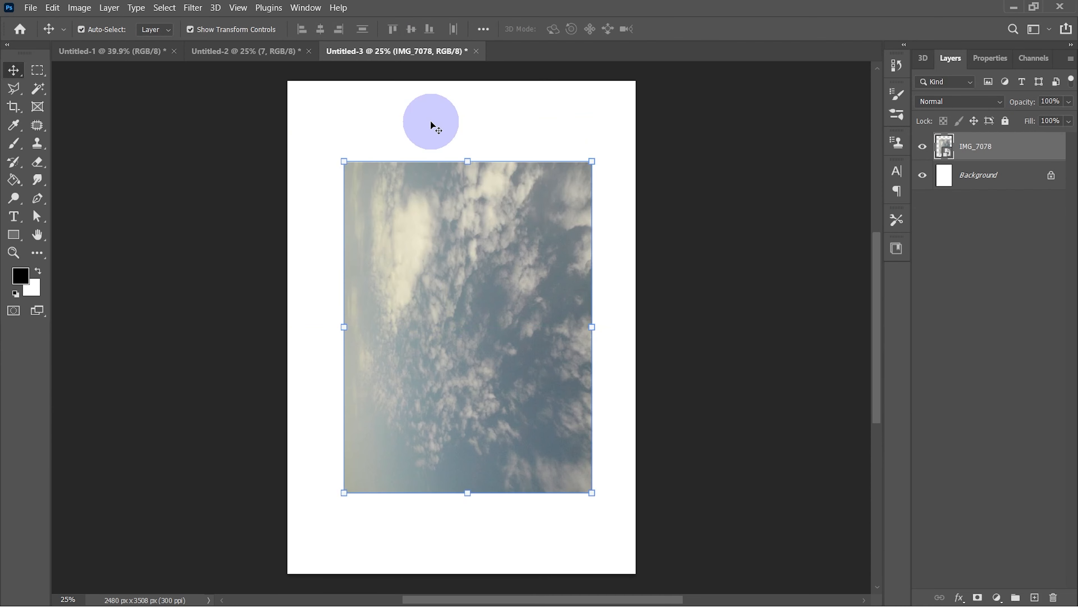
Bring the IMG_7078 sky photo into Untitled-1, scaled to 58.95% to cover the page, and place it beneath the Vector Smart Object layer
drag(432, 121, 363, 144)
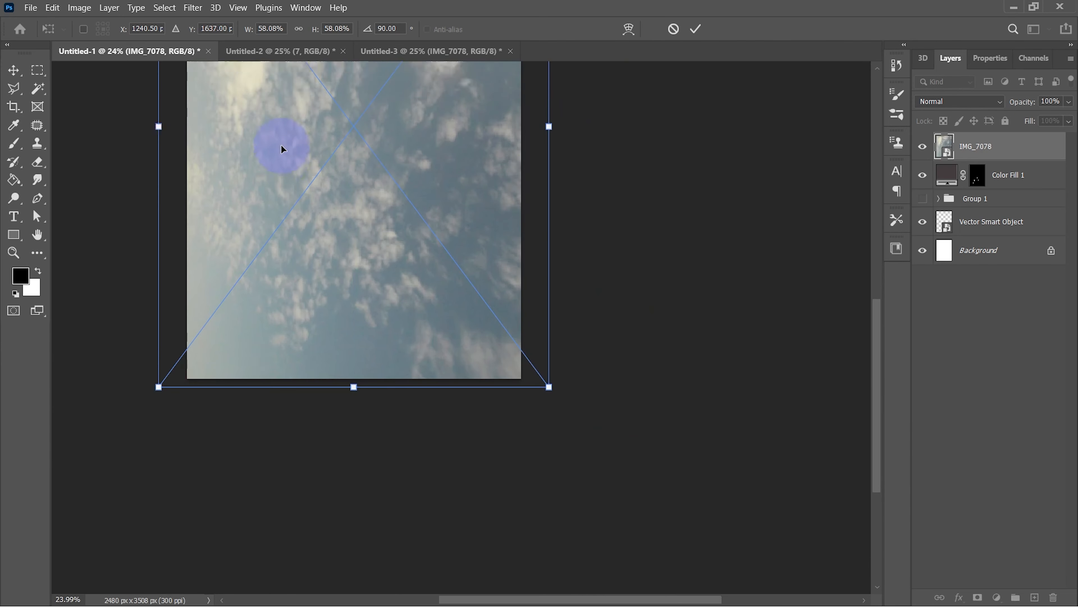
scroll(281, 147, up, 5)
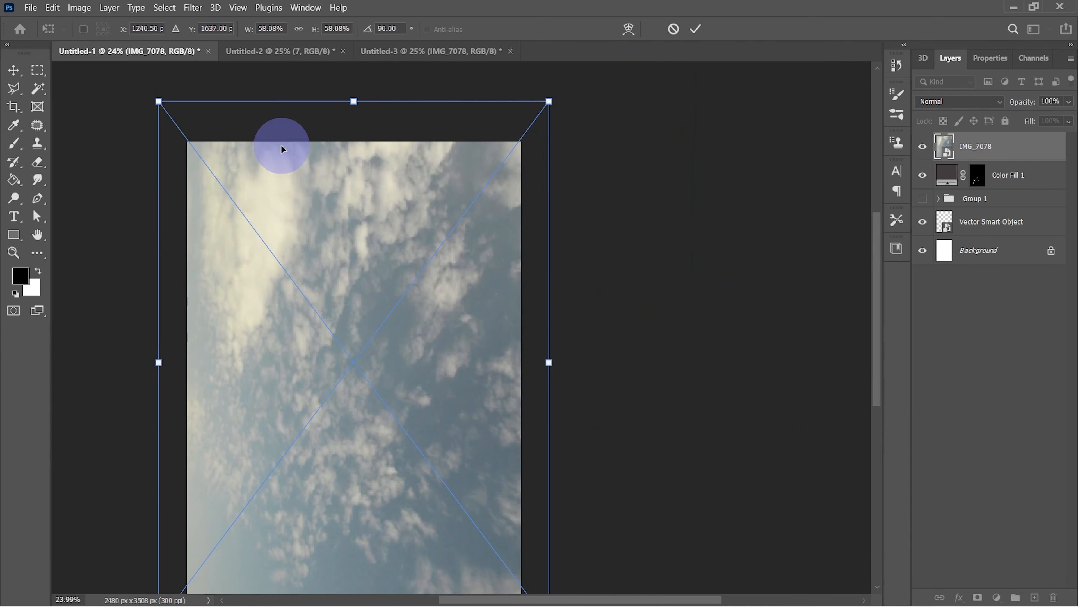
mouse_move(350, 104)
mouse_down()
mouse_move(354, 116)
mouse_move(354, 94)
mouse_up()
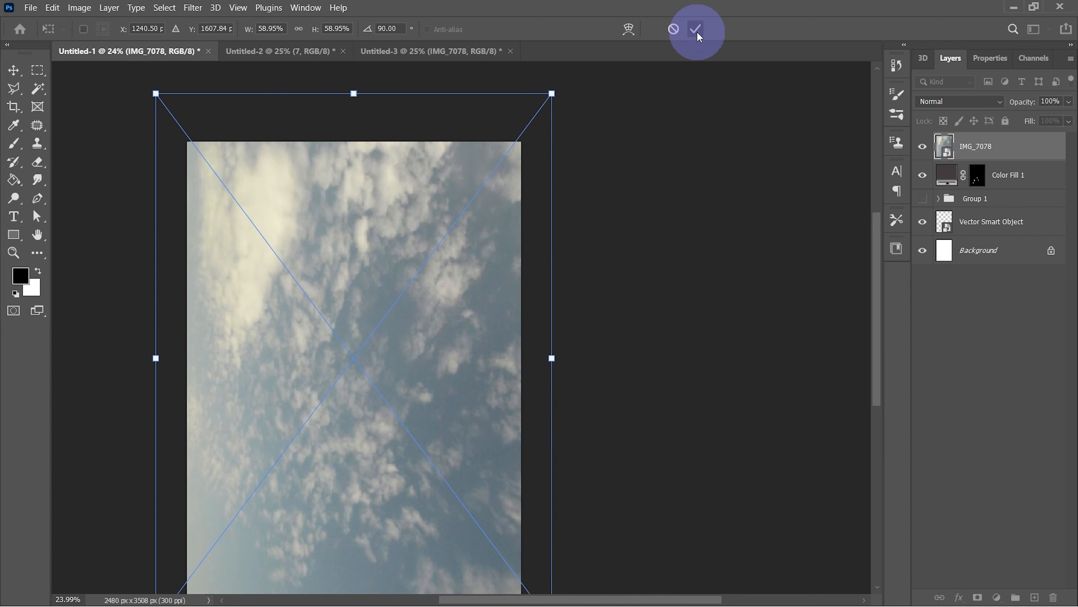
click(696, 31)
drag(973, 140, 968, 231)
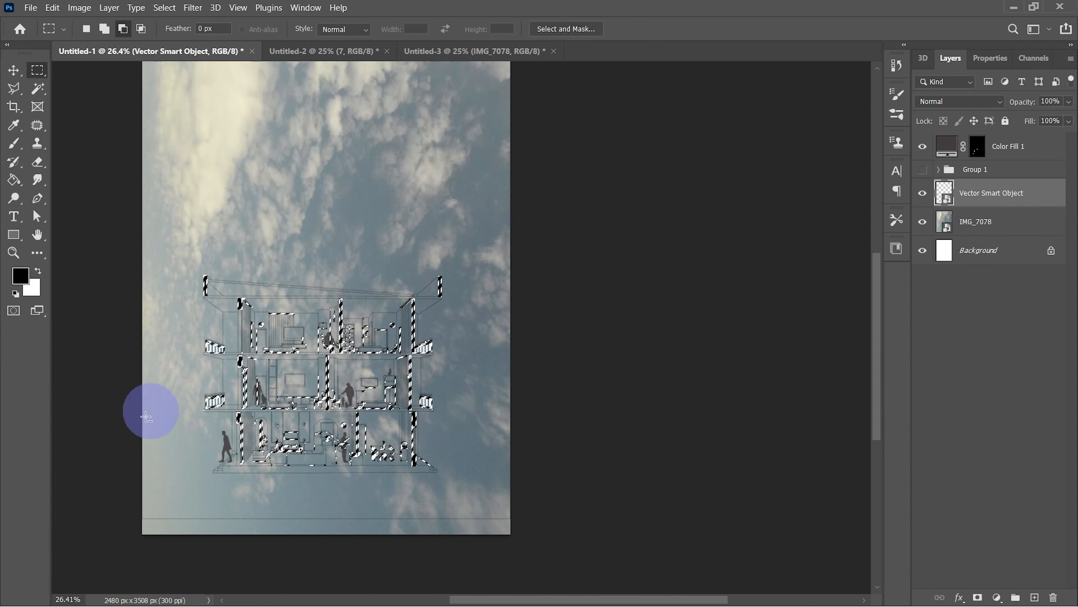
Load the building linework's outline as a selection and subtract the page-edge lines on all sides of the building
drag(190, 535, 78, 125)
scroll(78, 124, up, 4)
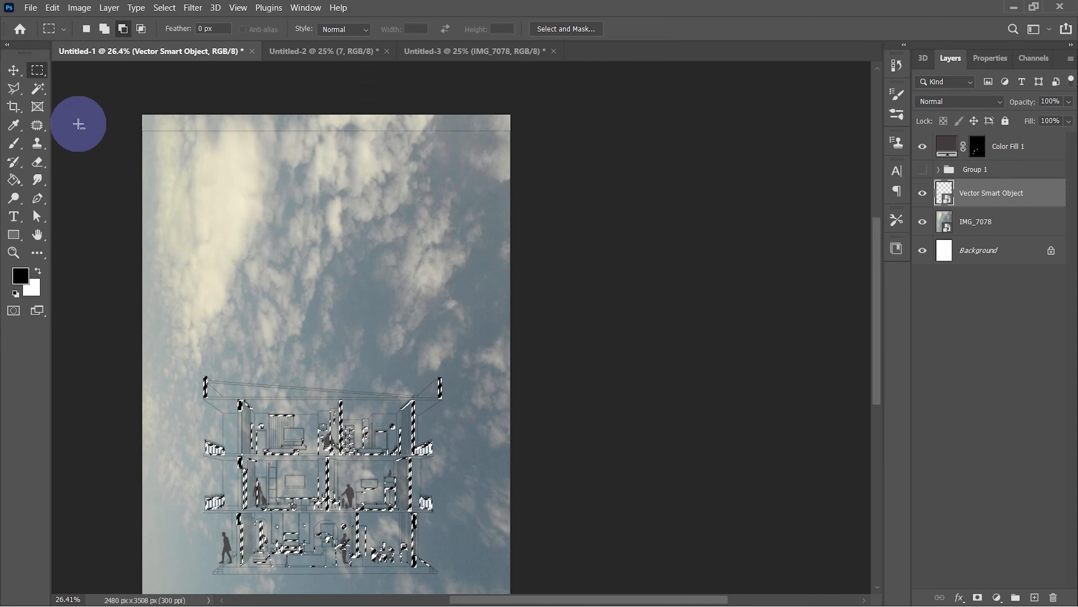
drag(99, 100, 548, 174)
drag(611, 113, 495, 579)
scroll(549, 460, down, 3)
scroll(549, 460, down, 2)
drag(536, 479, 142, 577)
drag(171, 502, 514, 513)
scroll(228, 493, up, 5)
Add the interior areas of all three floors to the selection with overlapping rectangular marquees
click(105, 29)
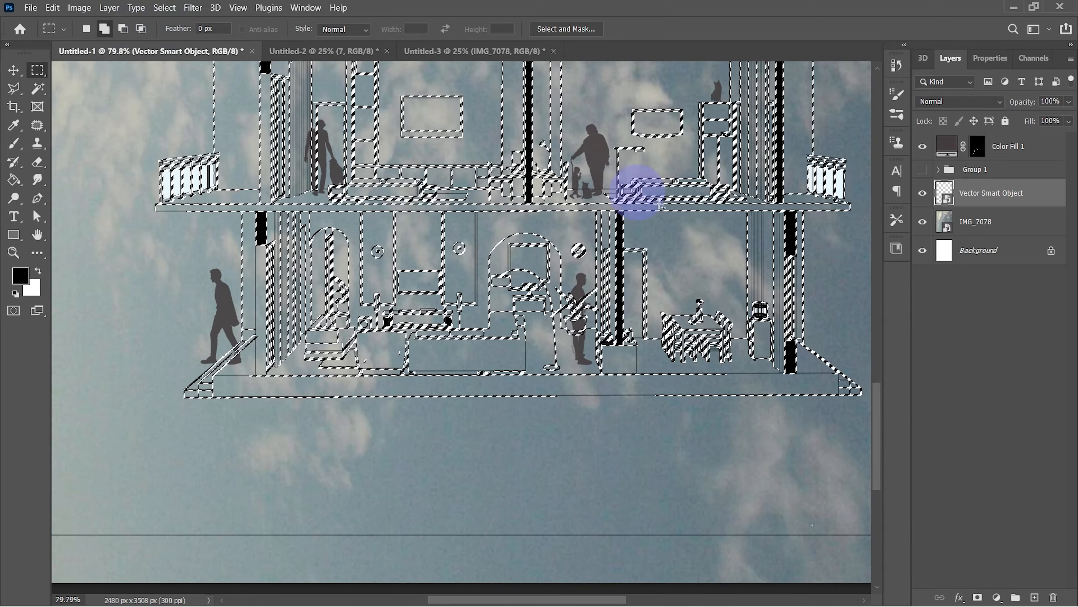
scroll(638, 197, up, 4)
drag(802, 500, 551, 319)
drag(639, 445, 375, 145)
drag(617, 480, 311, 269)
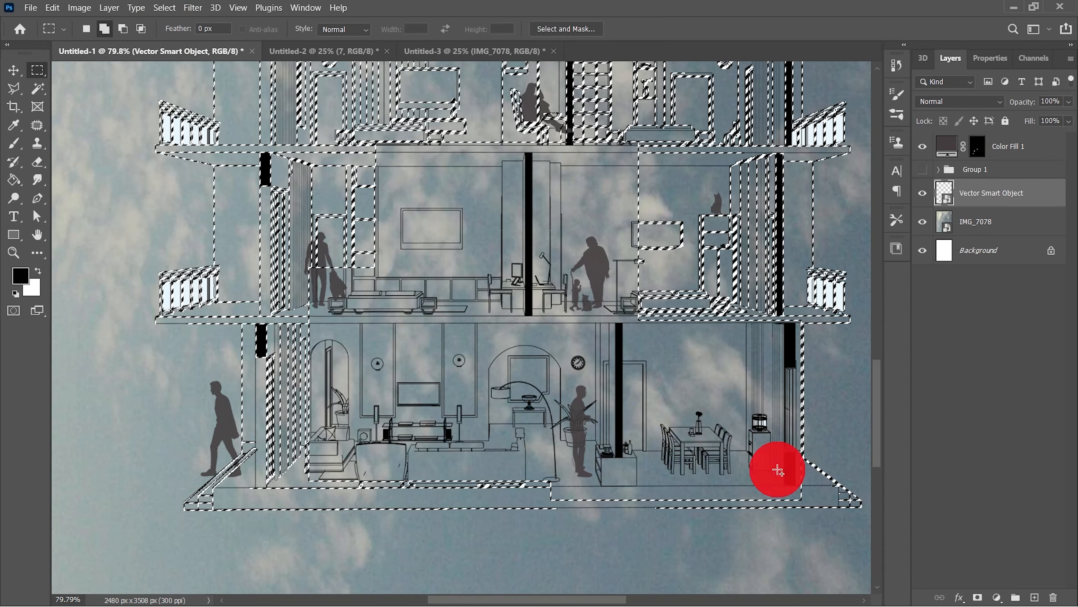
scroll(409, 341, up, 8)
drag(806, 215, 517, 510)
drag(626, 227, 267, 506)
scroll(212, 306, up, 1)
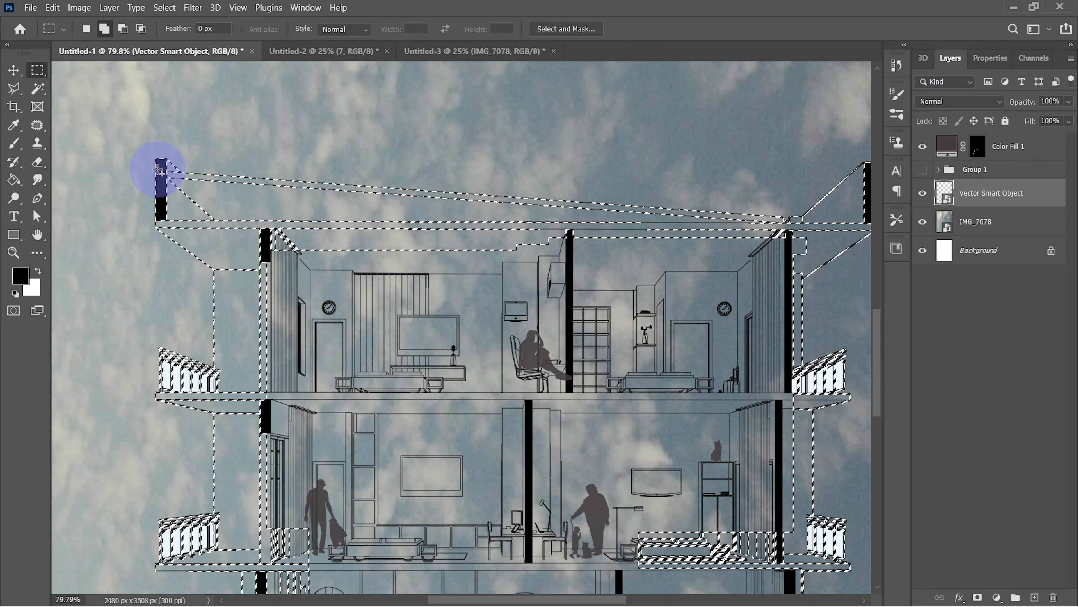
drag(157, 169, 170, 212)
Try adding the gap beside the left roof parapet to the selection with the Quick Selection tool
drag(37, 89, 86, 108)
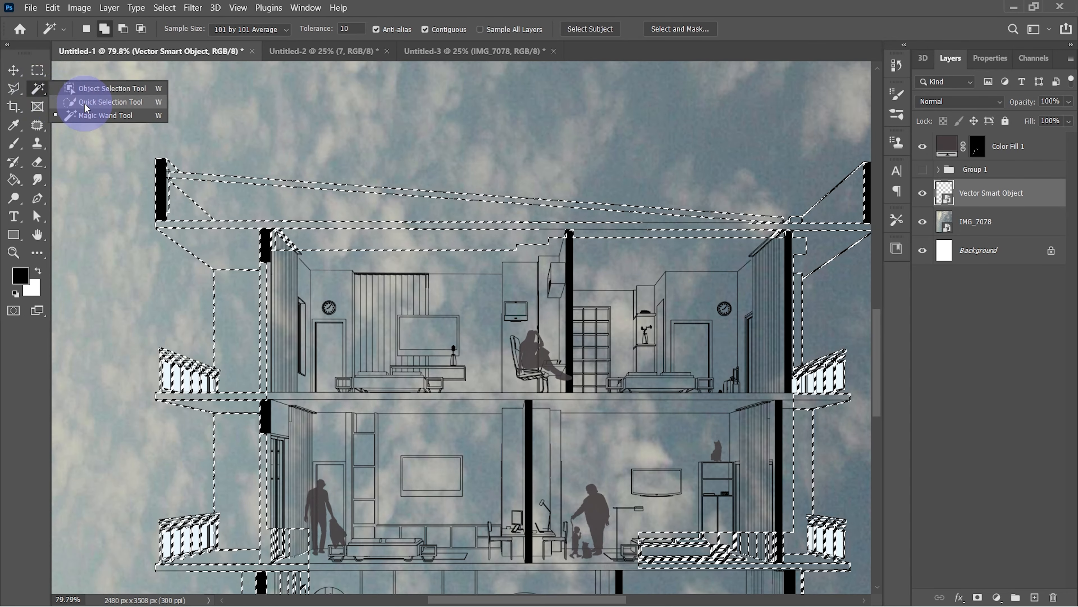
click(74, 102)
click(188, 199)
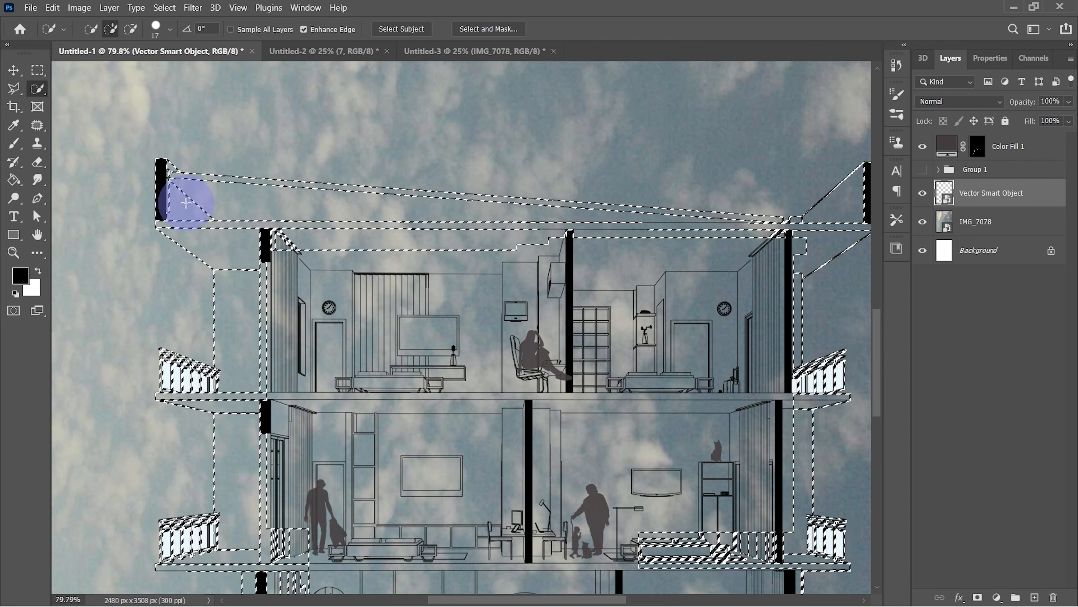
key(ctrl+z)
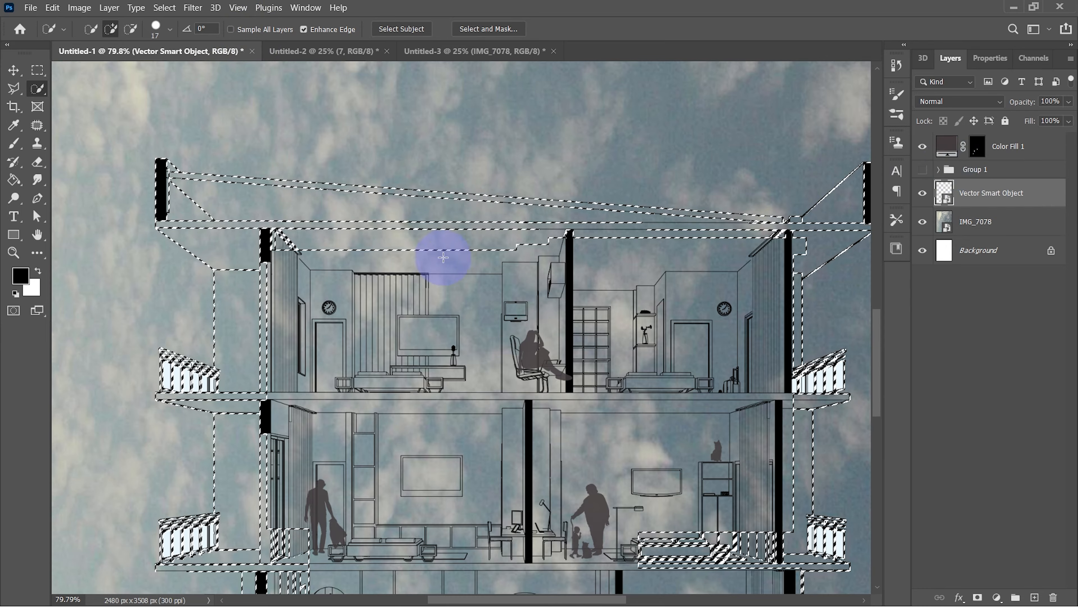
Fill the remaining gaps in the selection with the Magic Wand and Polygonal Lasso, following the building's outline and left entrance steps
right_click(37, 88)
click(74, 116)
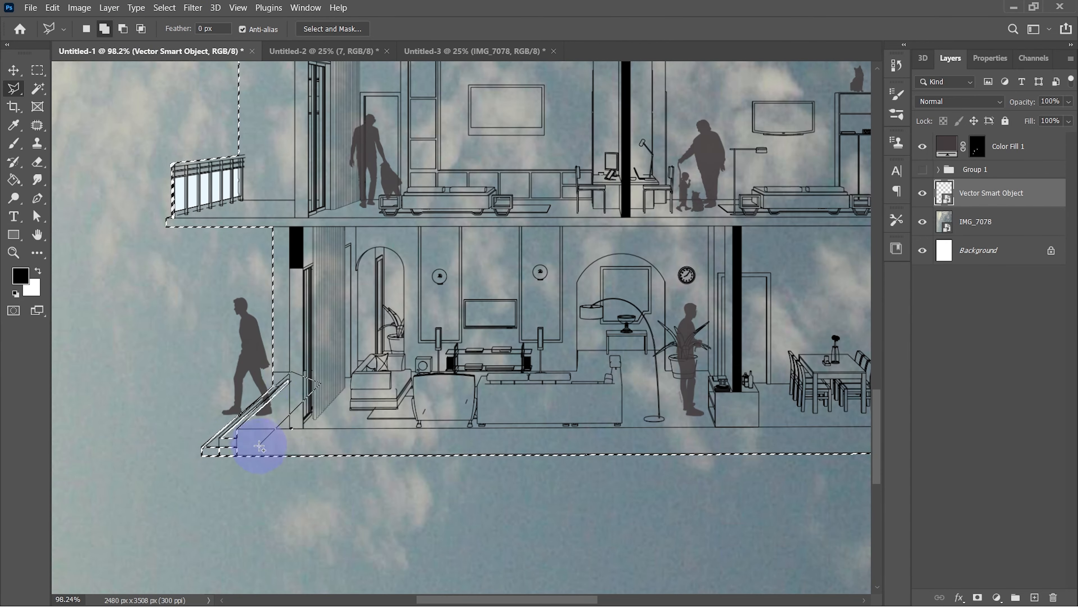
click(203, 461)
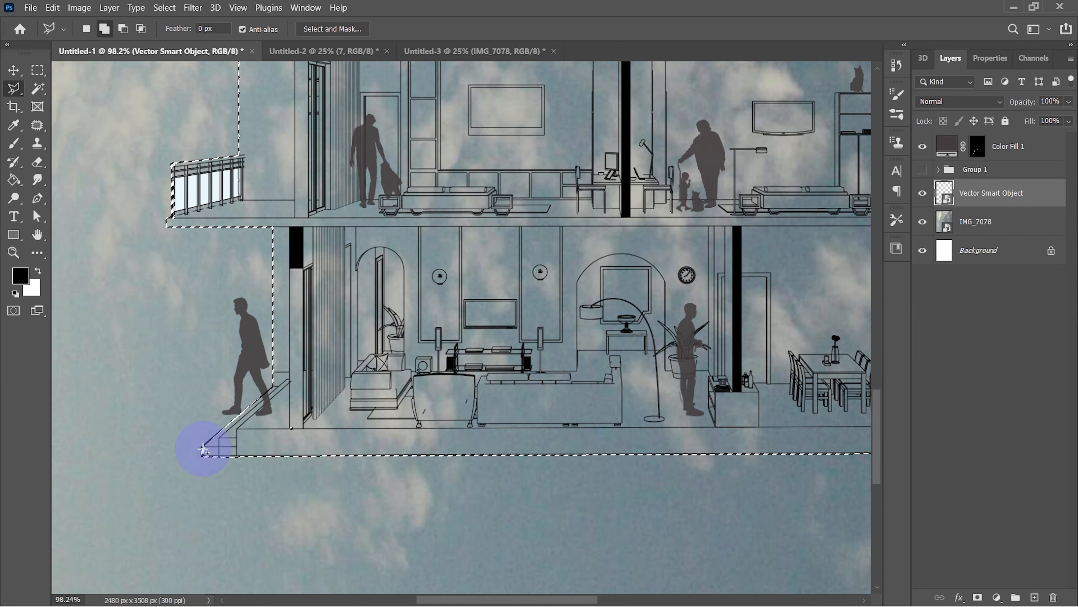
scroll(207, 448, up, 5)
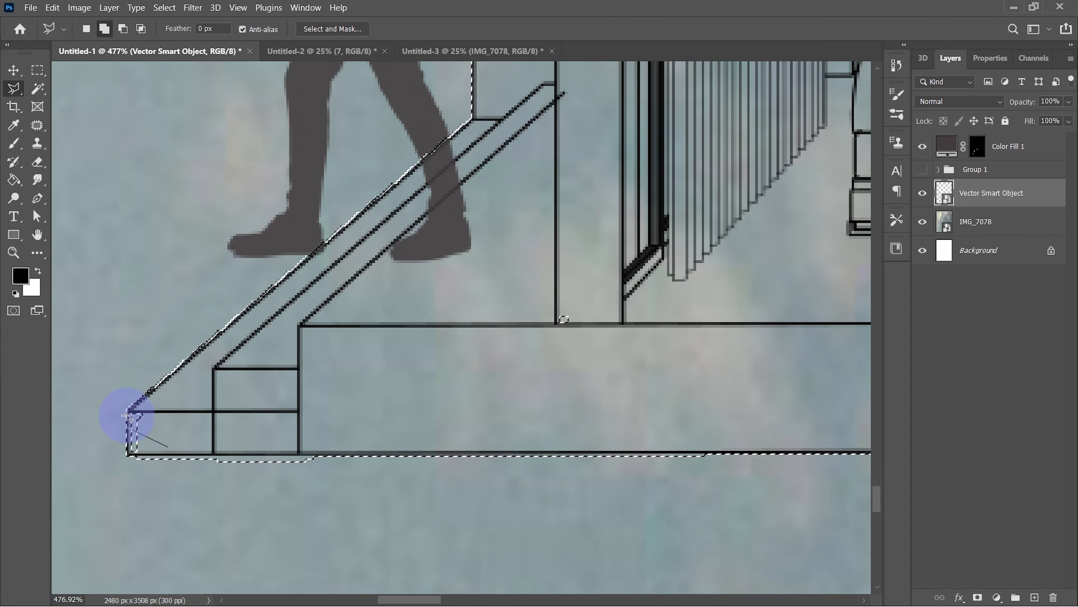
scroll(133, 419, up, 2)
scroll(133, 418, down, 2)
key(m)
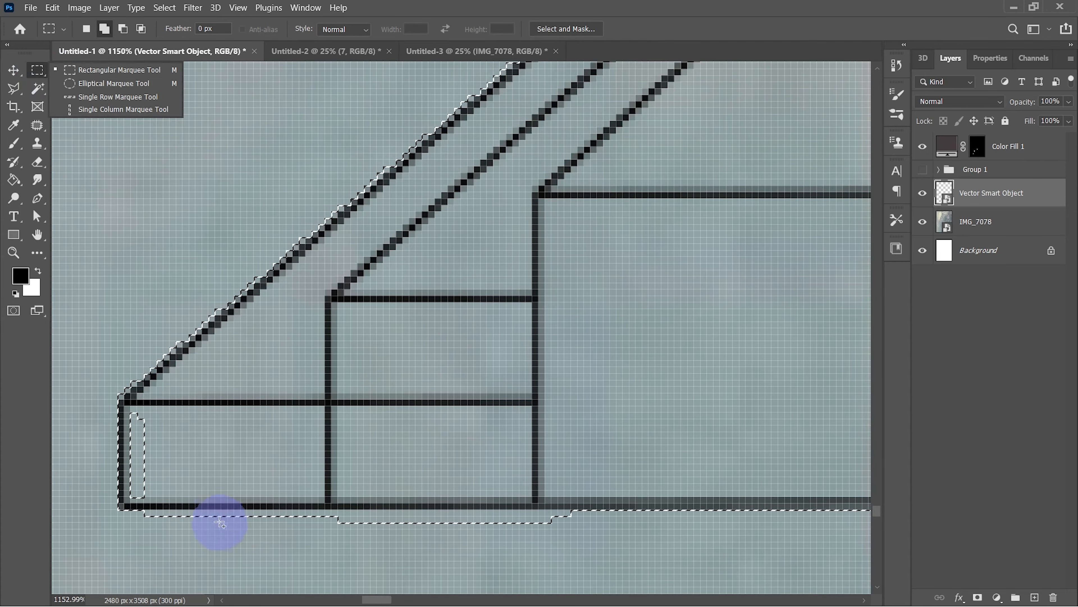
scroll(212, 494, down, 4)
scroll(214, 490, down, 5)
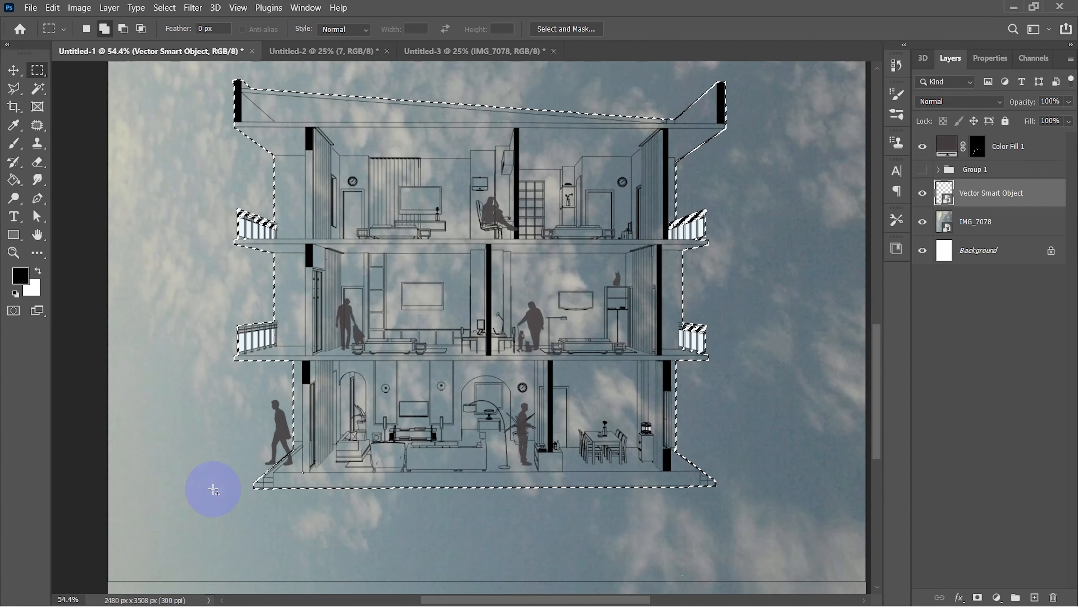
Mask the IMG_7078 sky layer from the building selection and invert the mask so the sky stays only outside the building
click(1031, 223)
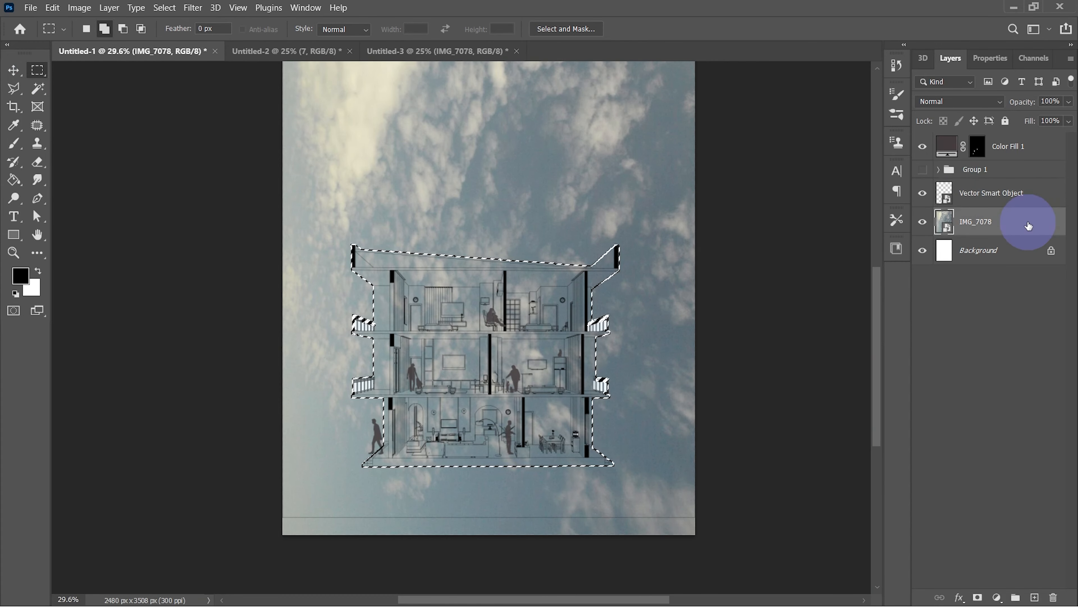
click(977, 597)
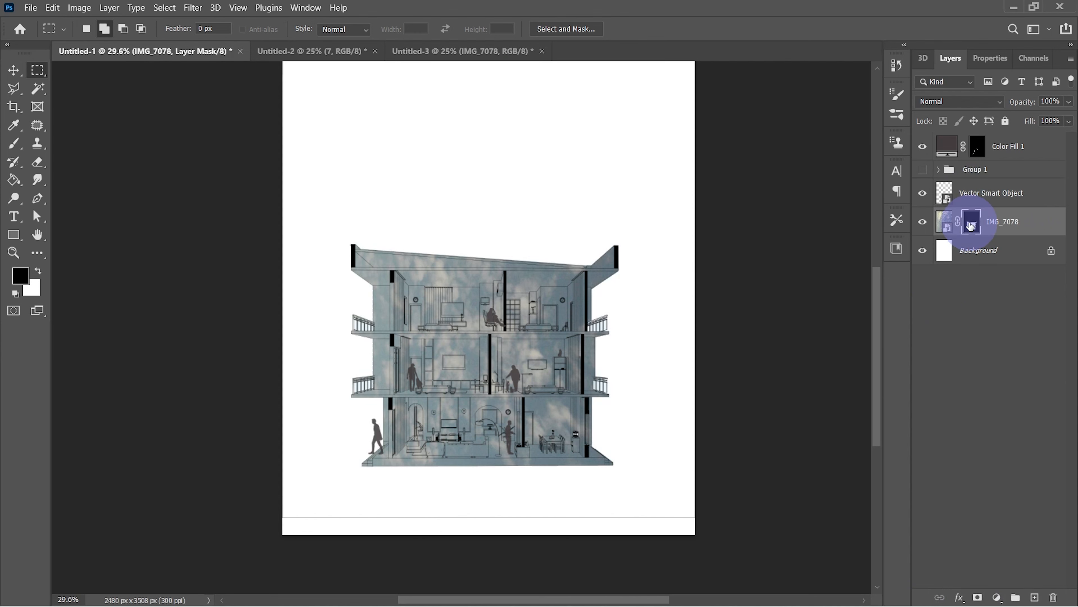
key(ctrl+i)
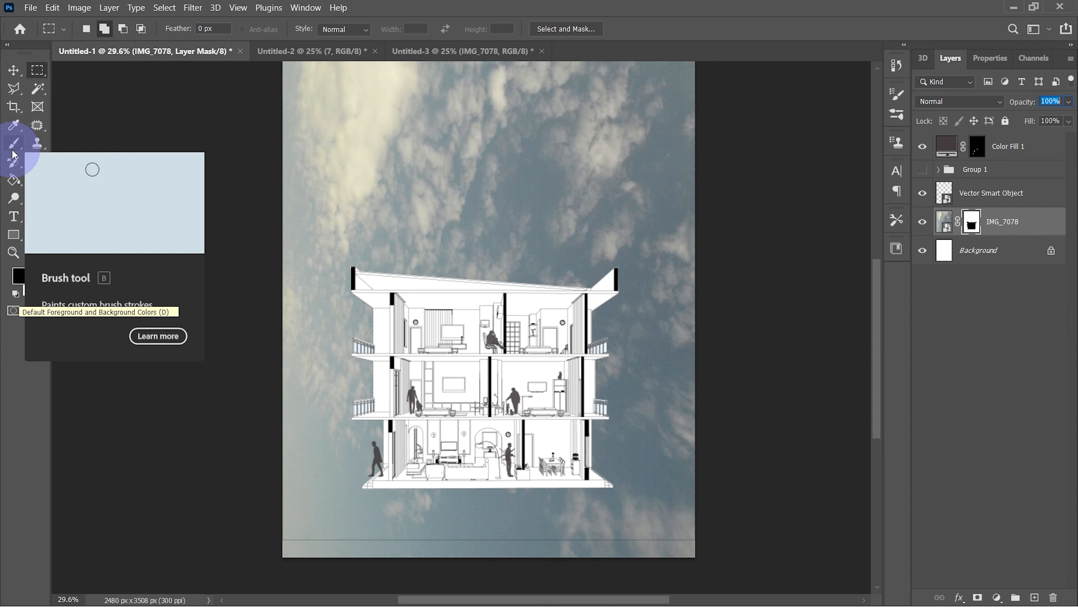
Fade the sky around the building by painting black on its mask with a 448 px soft round brush at 13% opacity
click(13, 147)
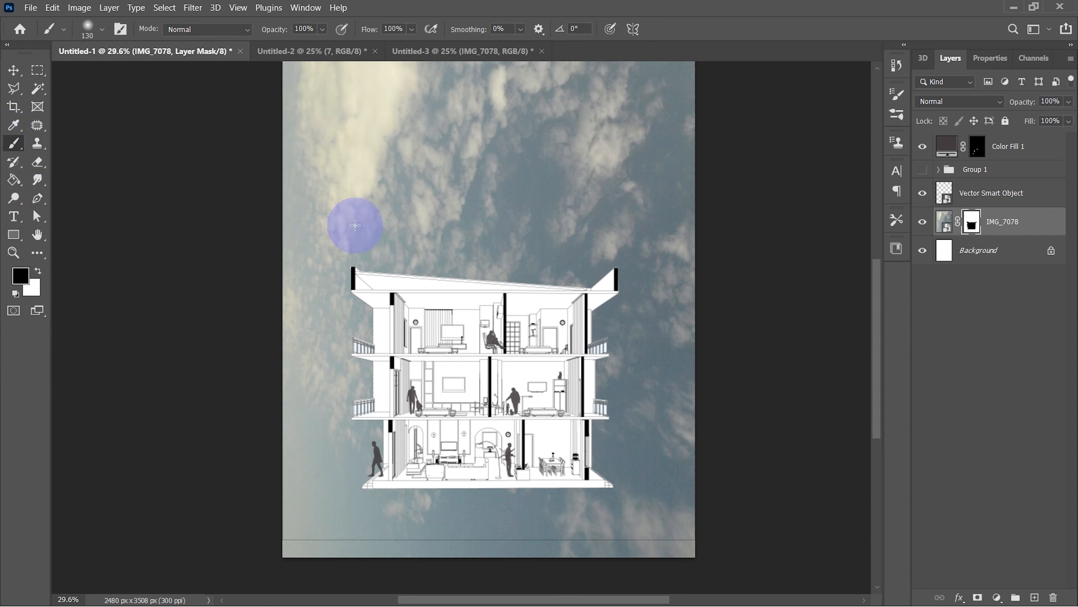
drag(355, 225, 445, 225)
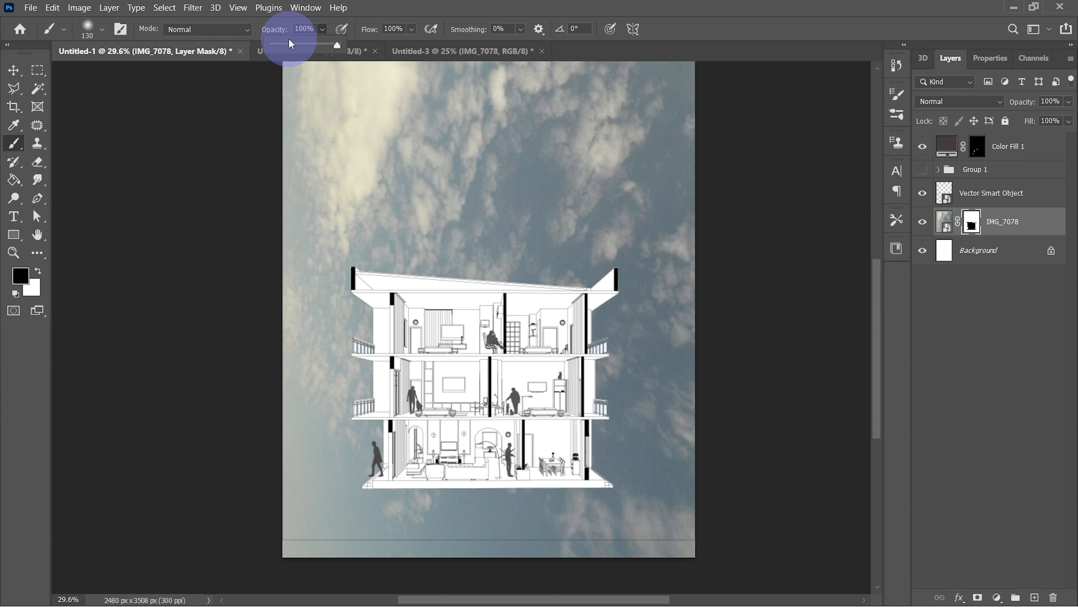
click(282, 42)
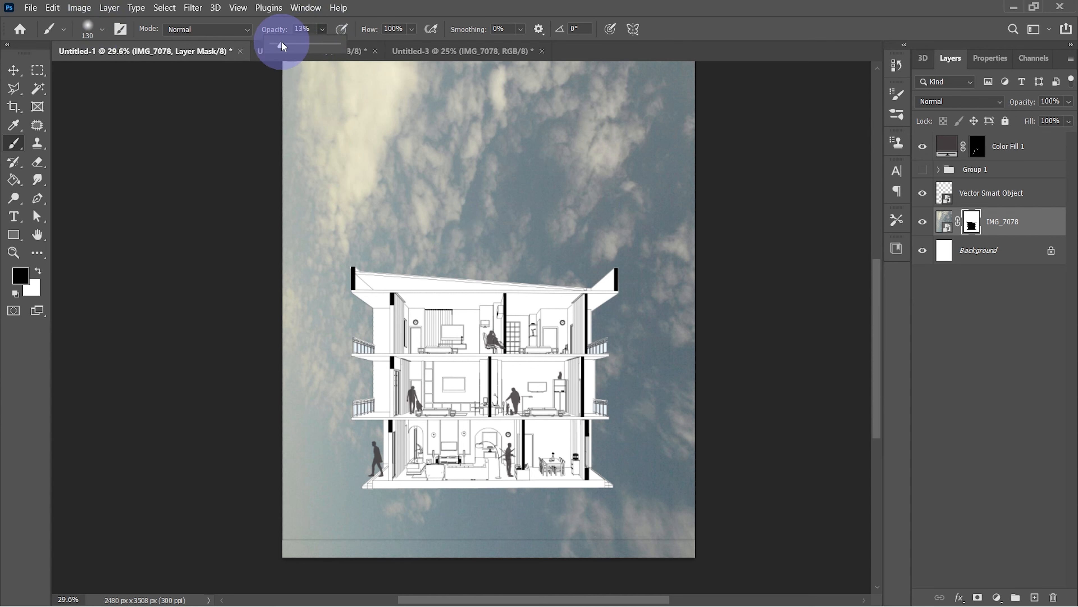
click(97, 26)
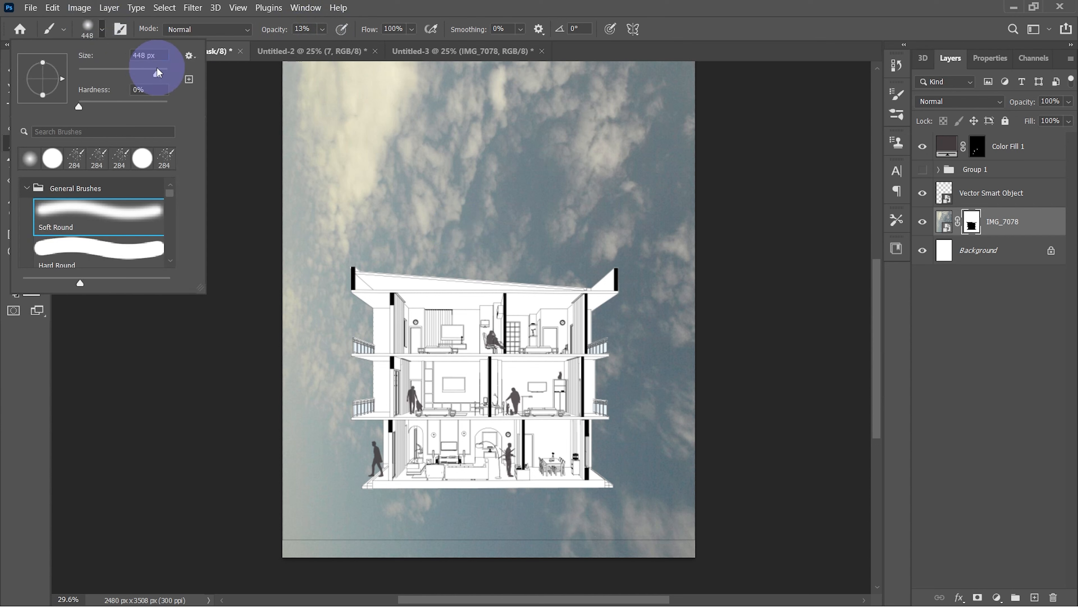
click(384, 257)
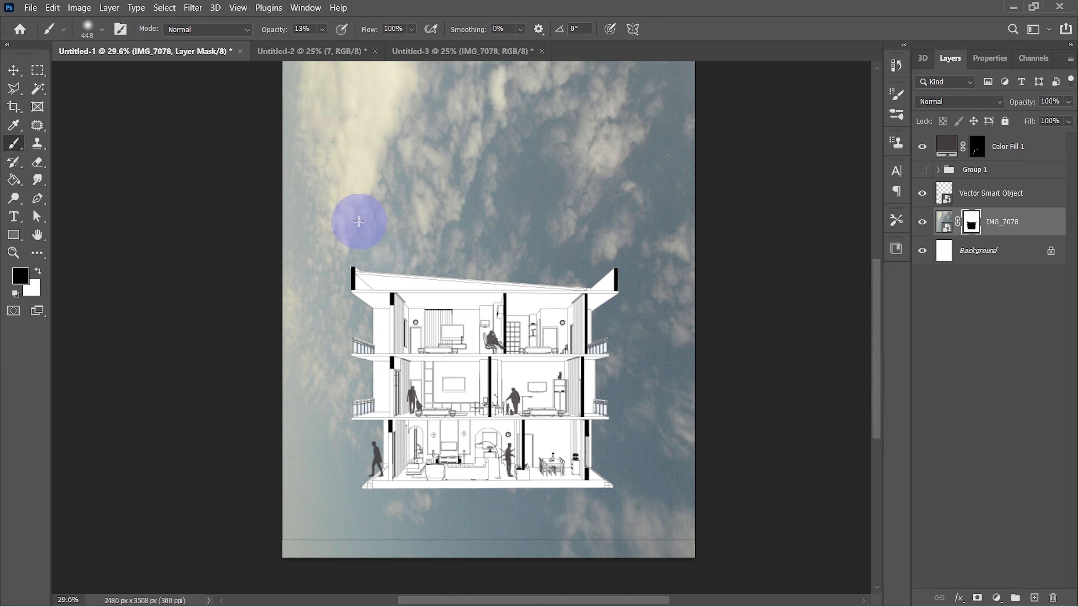
mouse_move(359, 222)
mouse_down()
mouse_move(638, 246)
mouse_move(615, 279)
mouse_move(302, 228)
mouse_move(340, 230)
mouse_up()
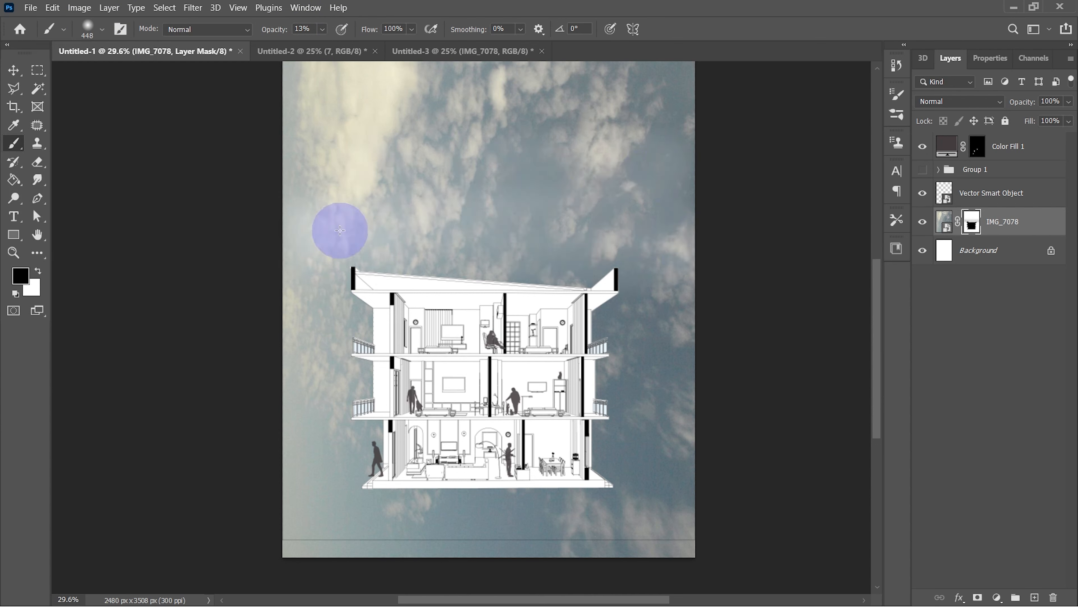
mouse_move(477, 254)
mouse_down()
mouse_move(557, 252)
mouse_move(549, 277)
mouse_move(354, 268)
mouse_move(683, 192)
mouse_move(602, 458)
mouse_move(345, 446)
mouse_move(352, 465)
mouse_move(508, 499)
mouse_move(566, 289)
mouse_move(491, 198)
mouse_up()
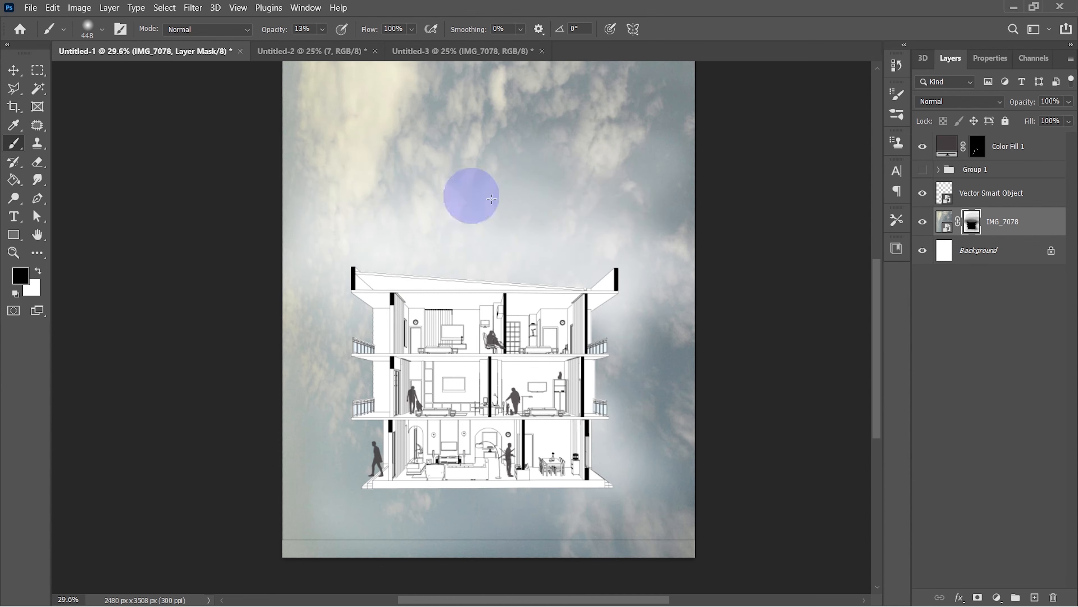
scroll(409, 102, up, 3)
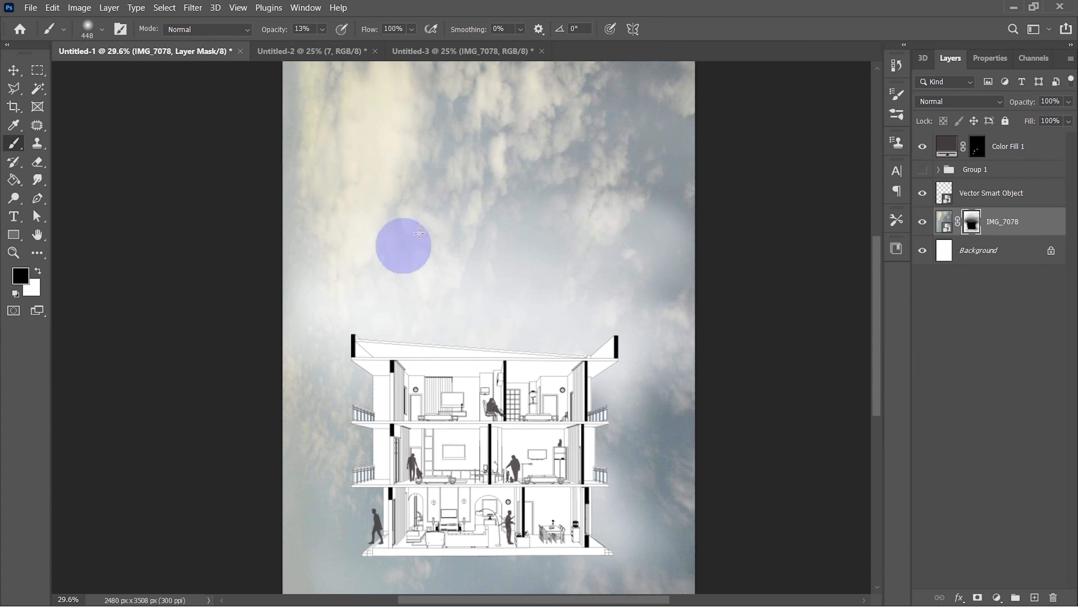
Set the IMG_7078 sky layer's opacity to 40% and its blend mode to Luminosity
click(1014, 215)
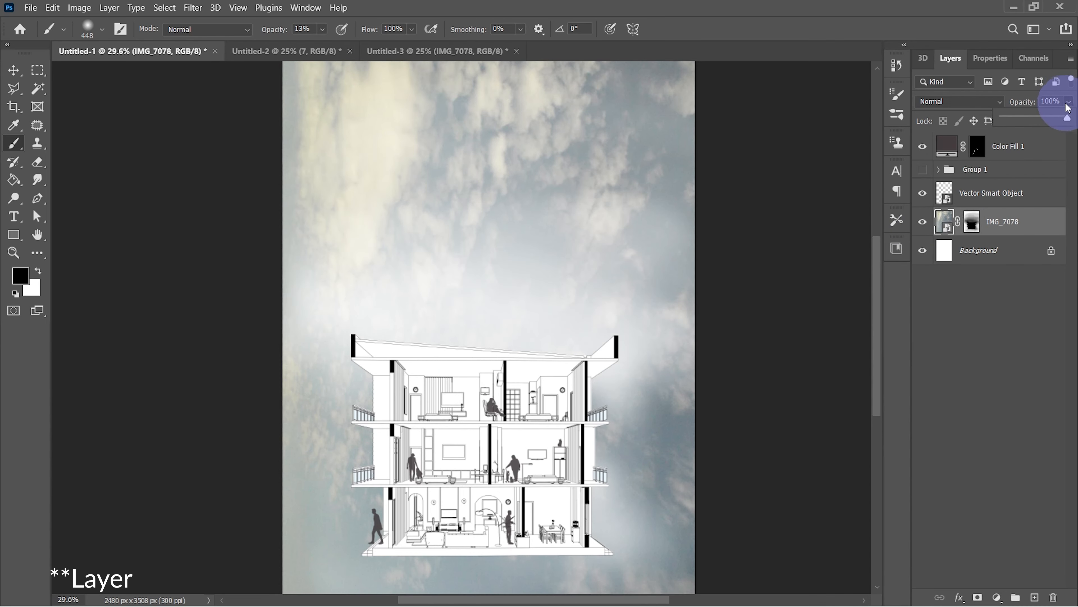
text(40)
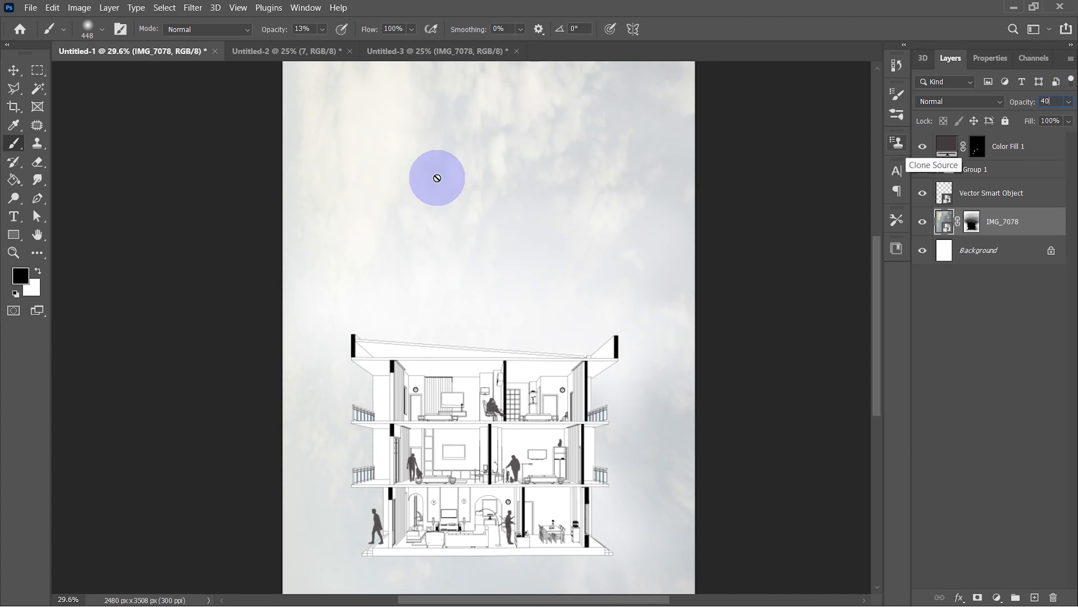
click(12, 72)
click(210, 391)
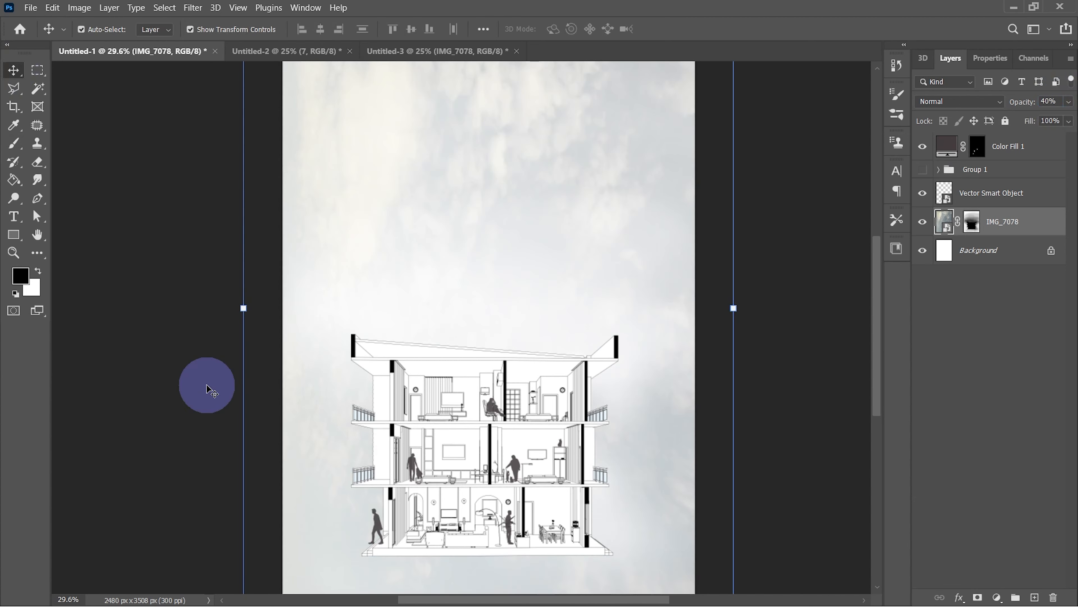
click(978, 102)
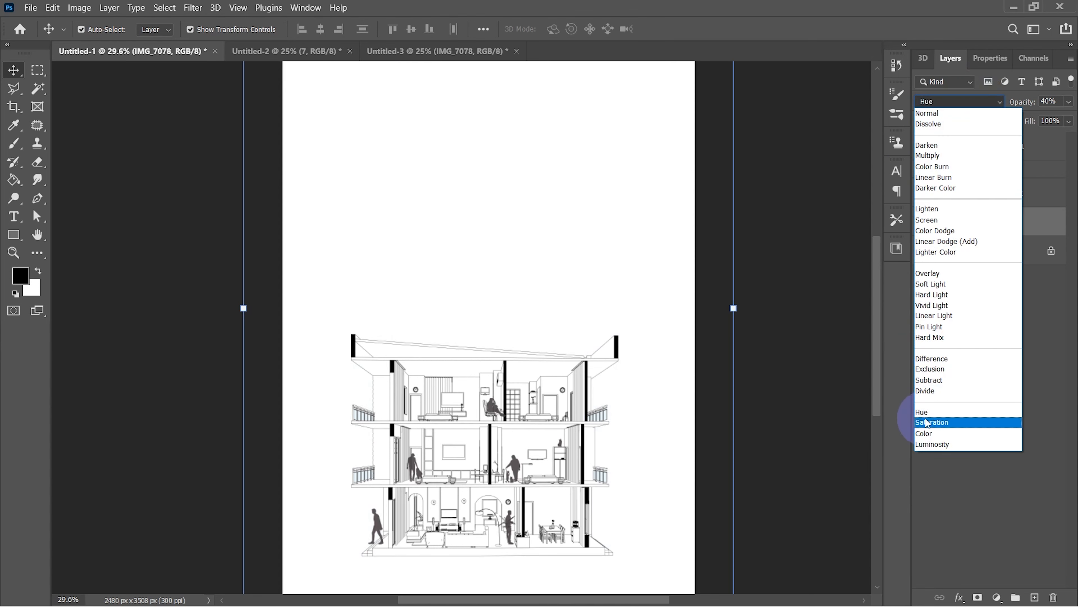
click(926, 444)
scroll(590, 164, down, 3)
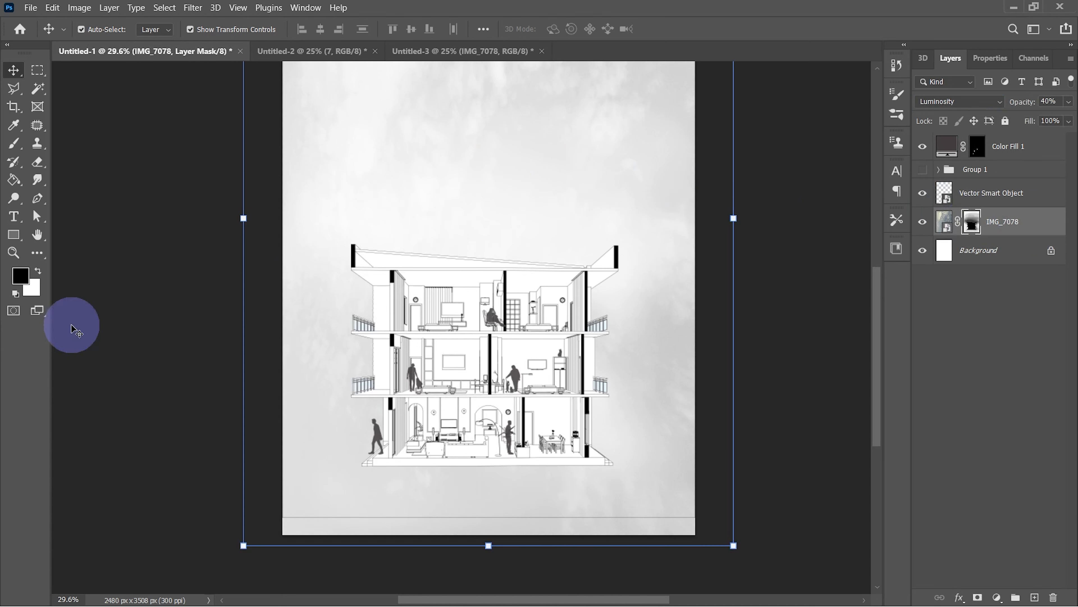
Add texture to the sky by painting white on the IMG_7078 mask with a 1102 px textured brush at 10% opacity
click(14, 145)
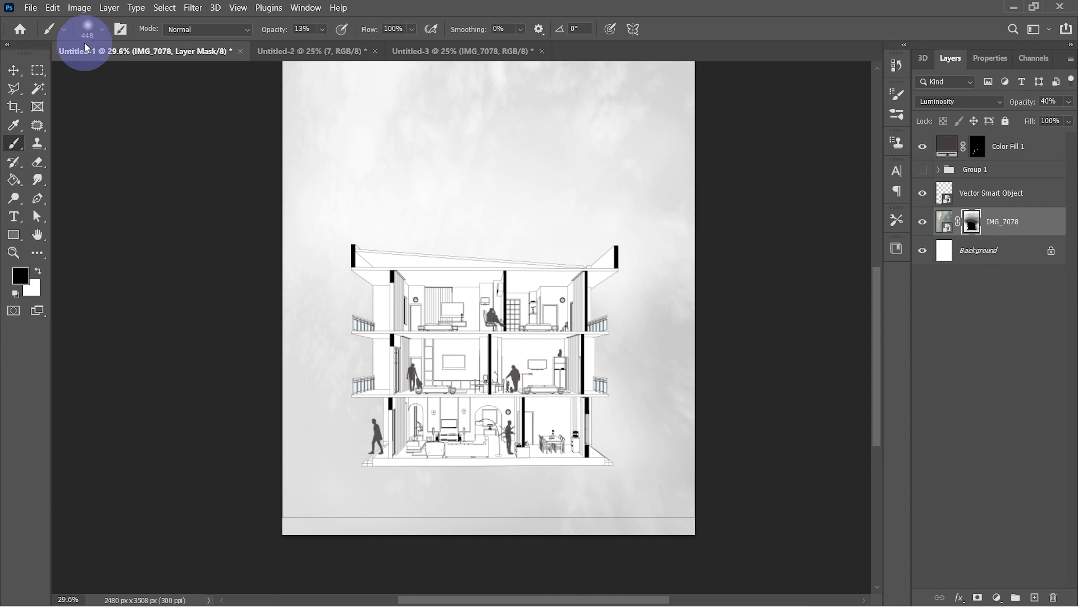
click(100, 33)
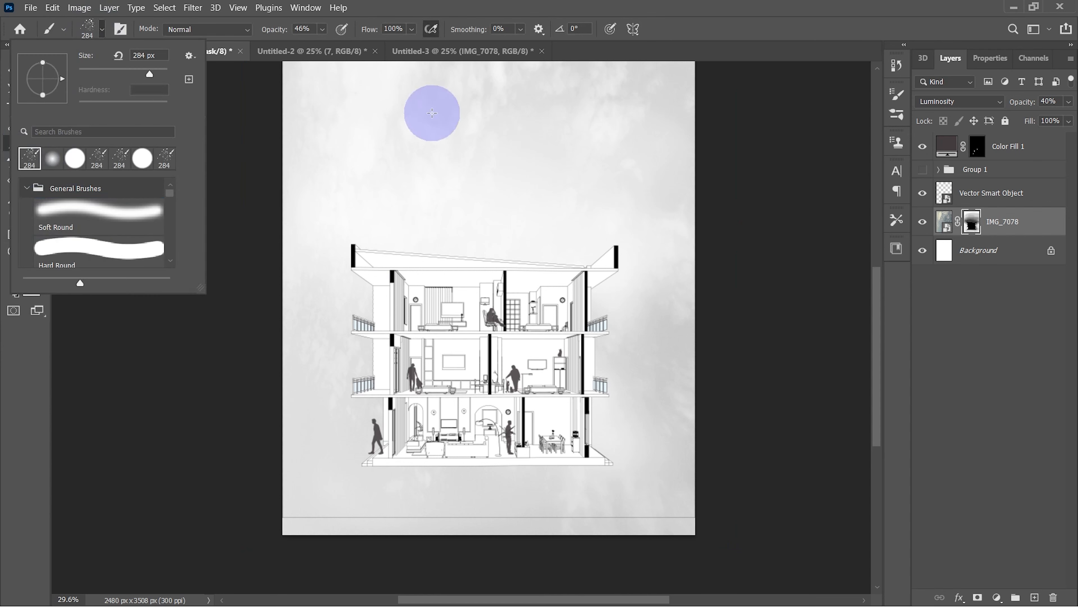
click(432, 113)
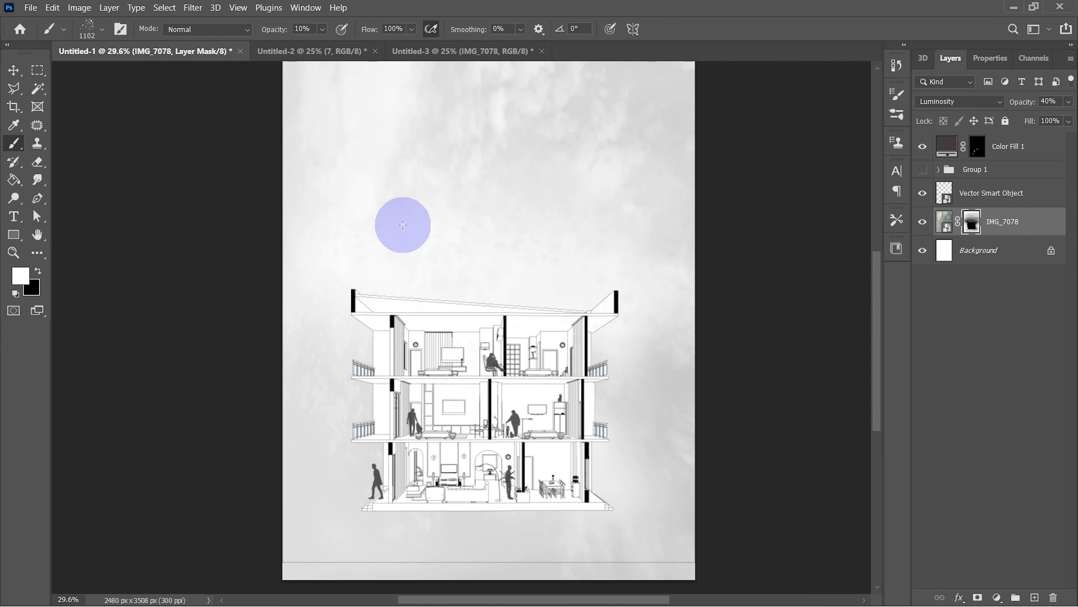
click(283, 317)
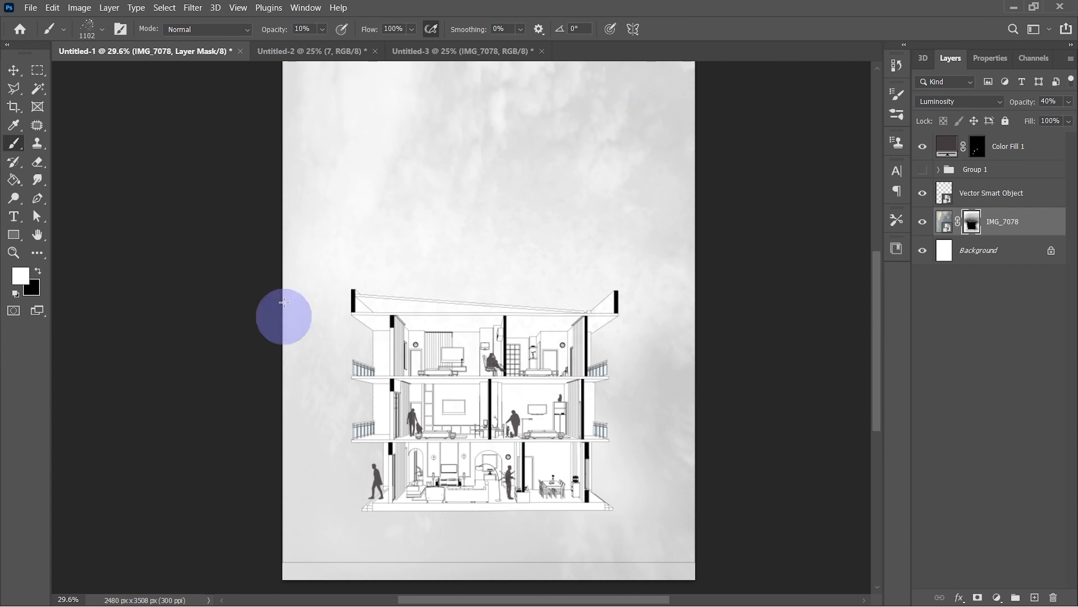
click(685, 281)
click(629, 398)
click(397, 224)
click(599, 133)
click(480, 162)
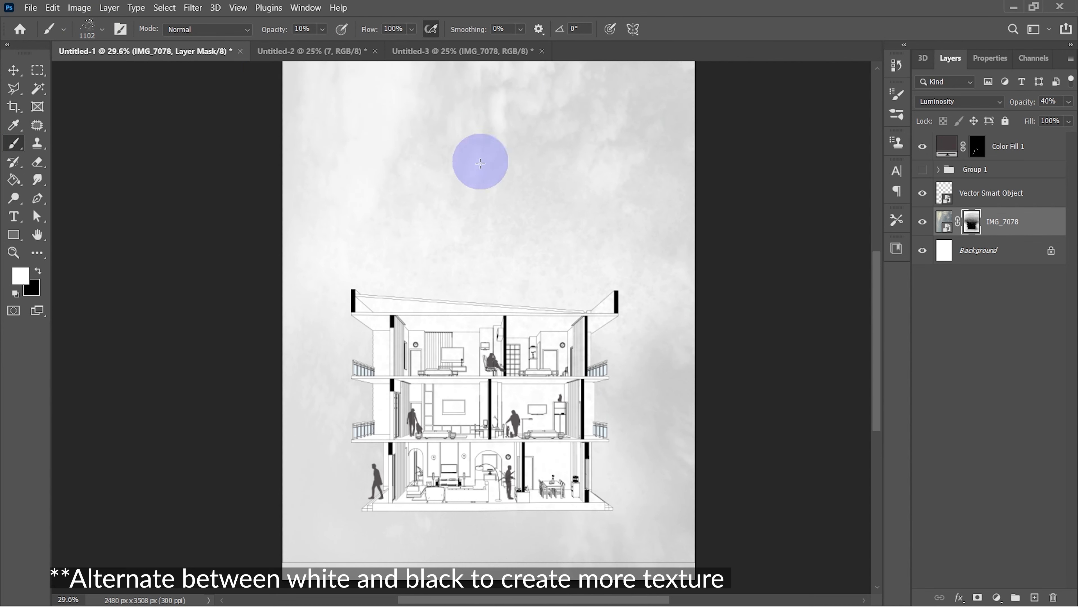
Break up the sky around and above the building by painting black on its mask with the same 1102 px brush
click(746, 264)
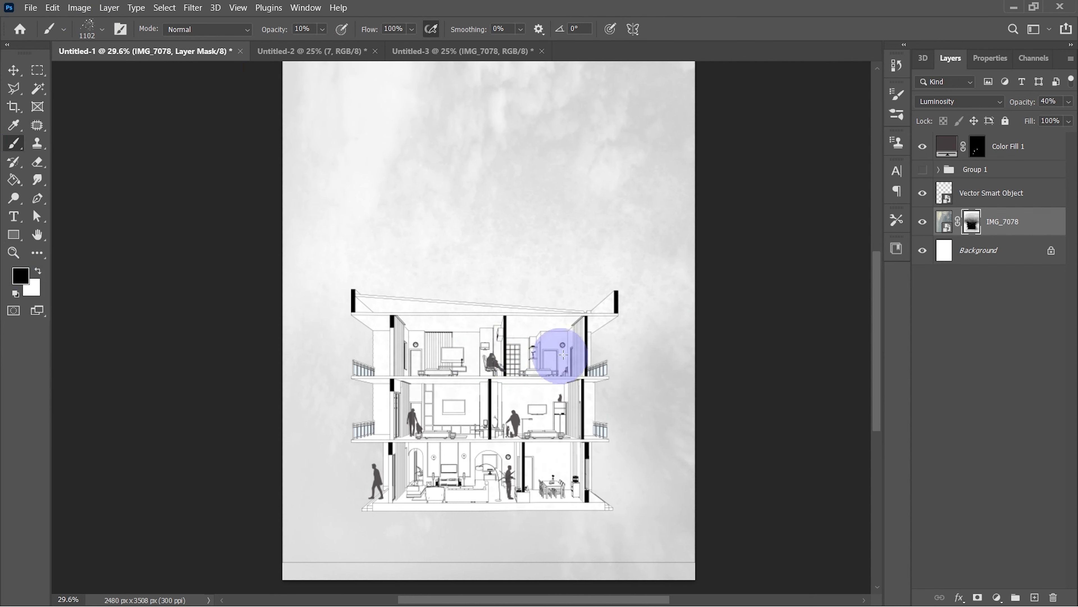
click(650, 298)
click(415, 161)
click(621, 113)
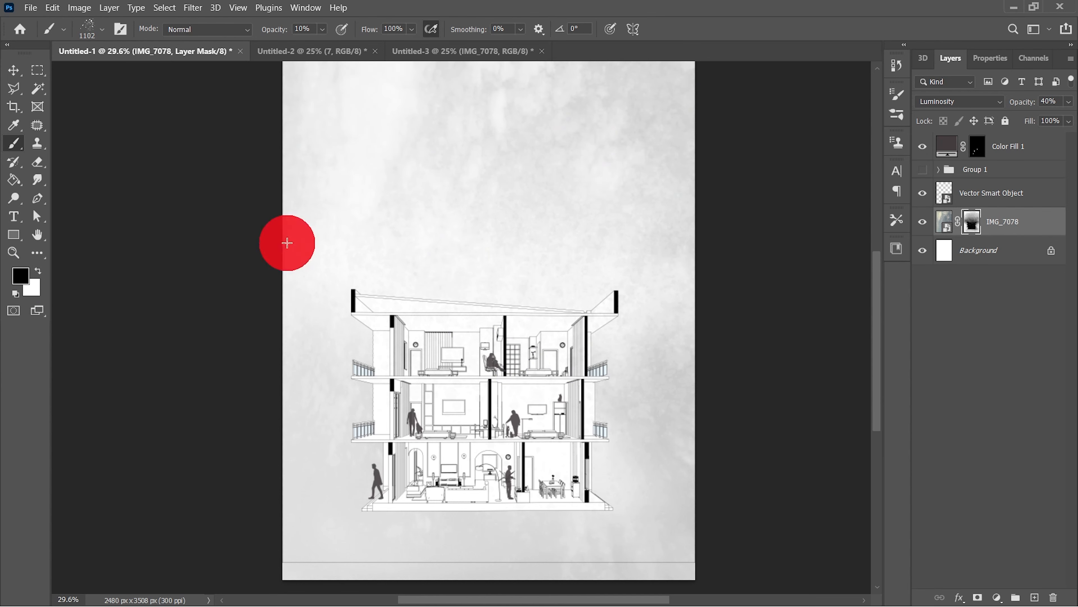
Paint finer texture into the sky mask with the textured brush at 77 px, alternating between black and white
click(102, 29)
click(426, 310)
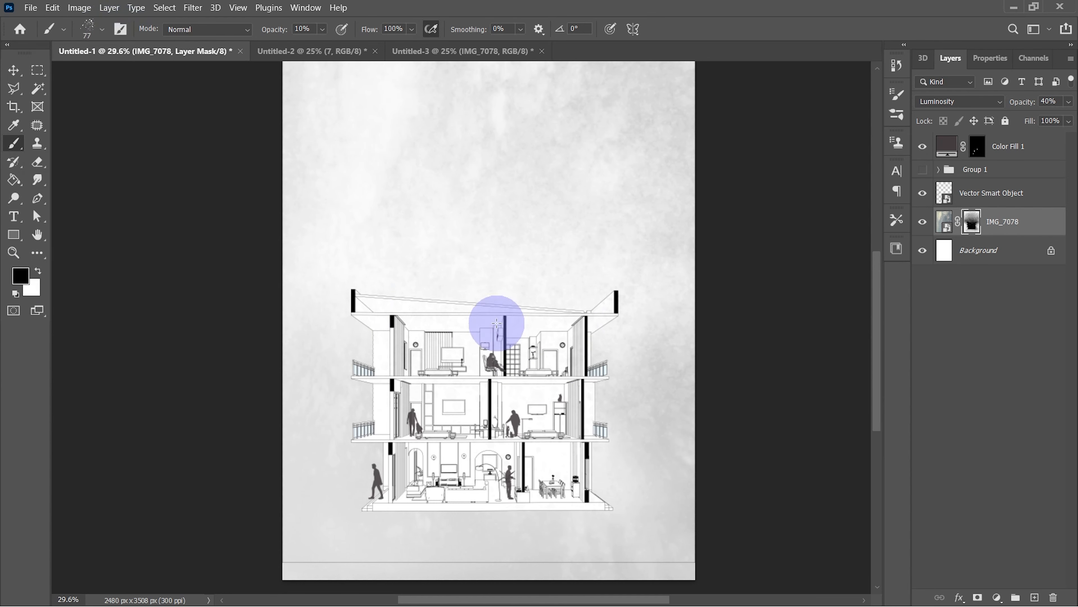
click(38, 270)
mouse_move(353, 113)
mouse_down()
mouse_move(664, 274)
mouse_move(648, 477)
mouse_move(305, 174)
mouse_up()
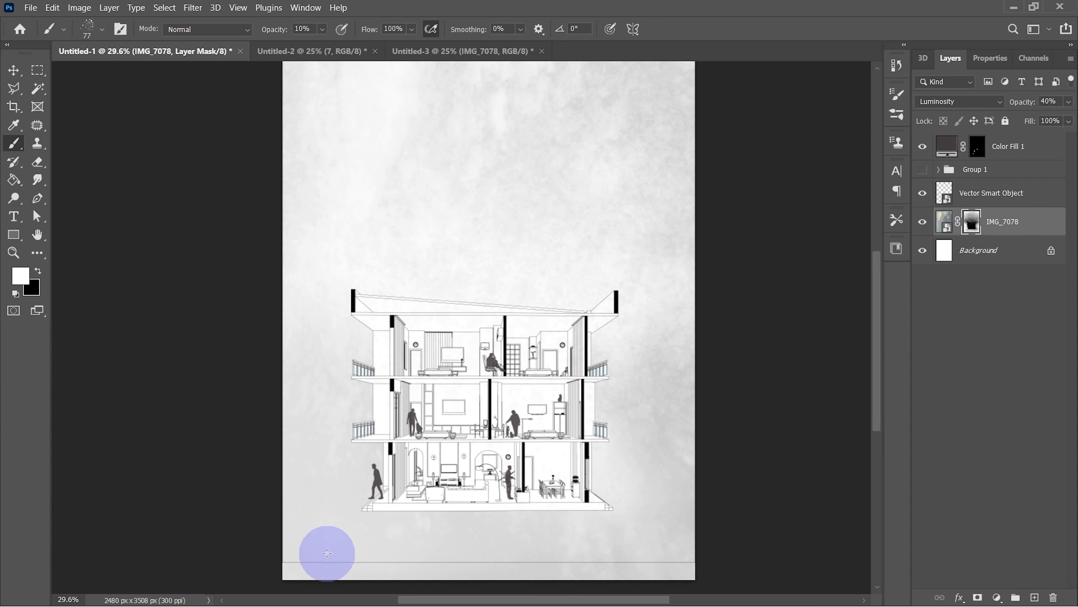
click(40, 272)
click(40, 271)
click(39, 271)
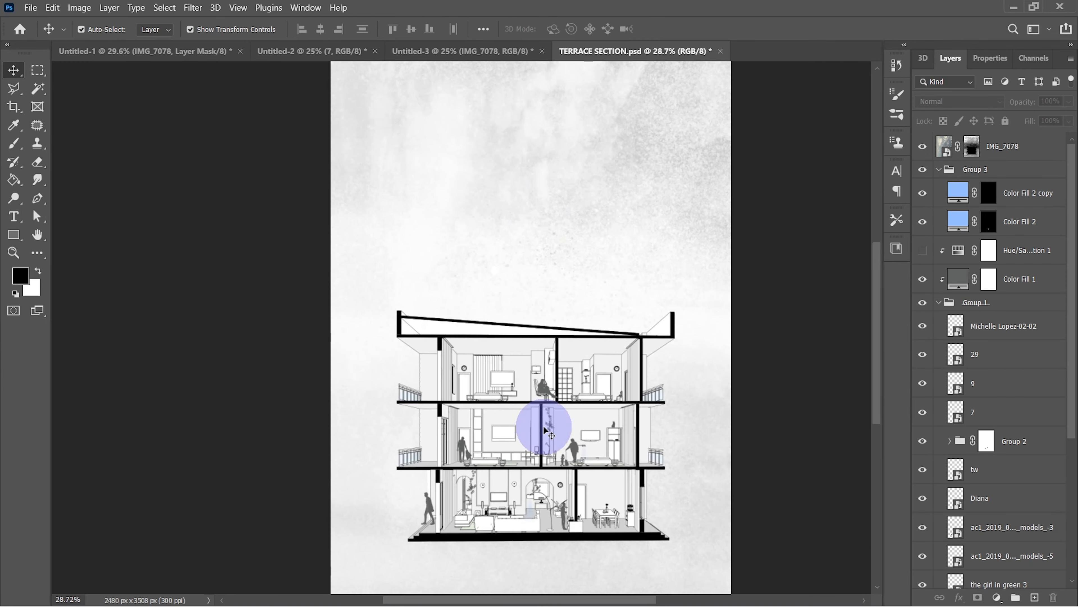
Examine the ground floor, its furniture and silhouettes, and the whole building in TERRACE SECTION.psd
scroll(506, 542, up, 10)
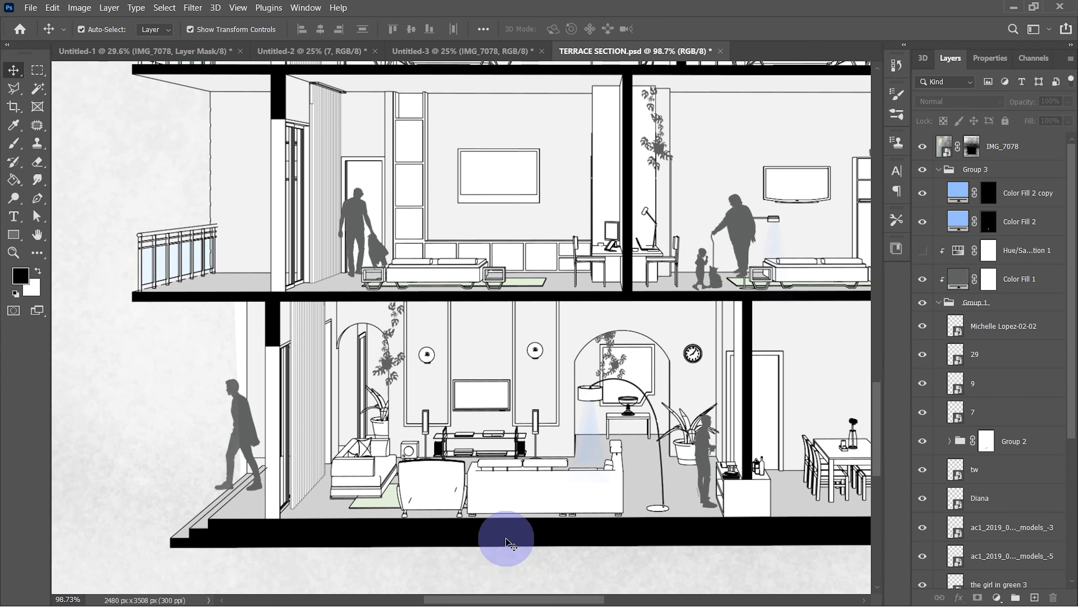
scroll(506, 543, up, 1)
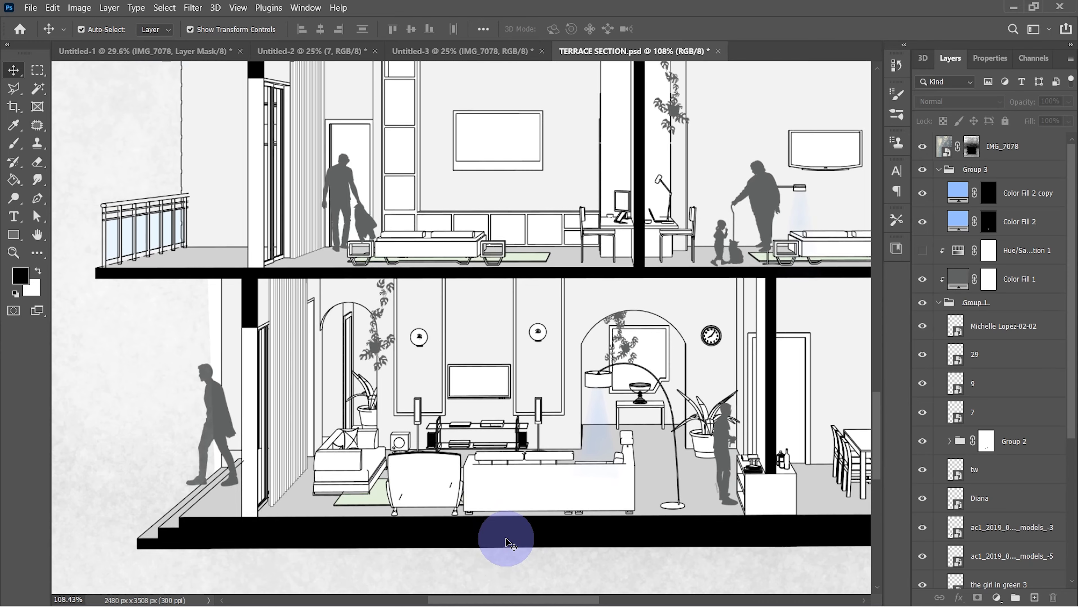
scroll(506, 543, down, 6)
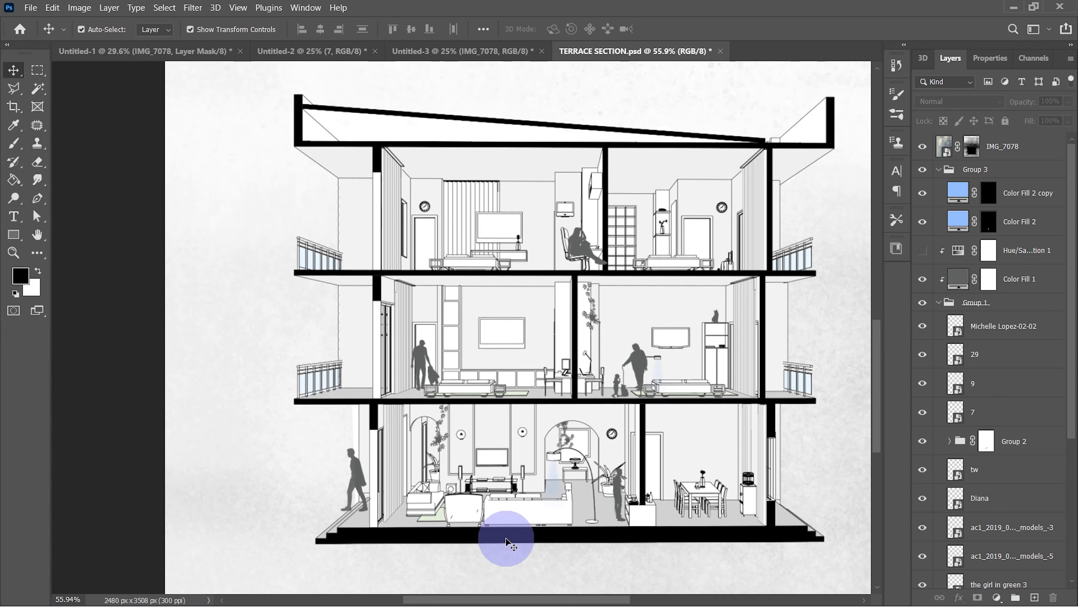